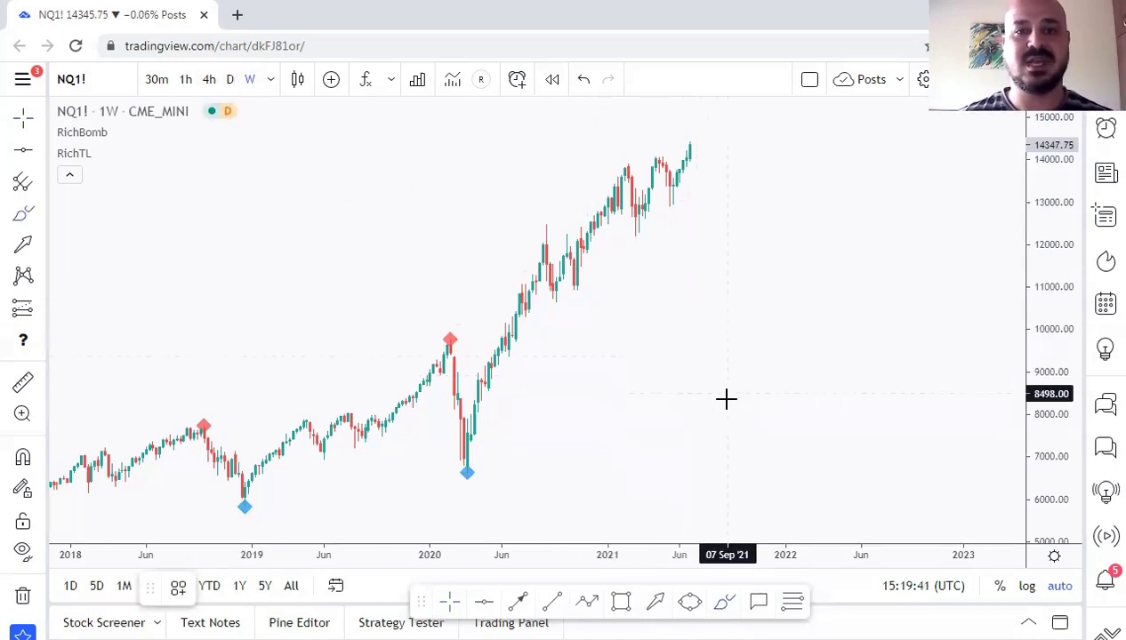
Draw pairs of freehand arrows with the Brush to illustrate a rising, a falling and a horizontal price channel.
left_click_drag(728, 399, 915, 270)
left_click_drag(669, 359, 833, 210)
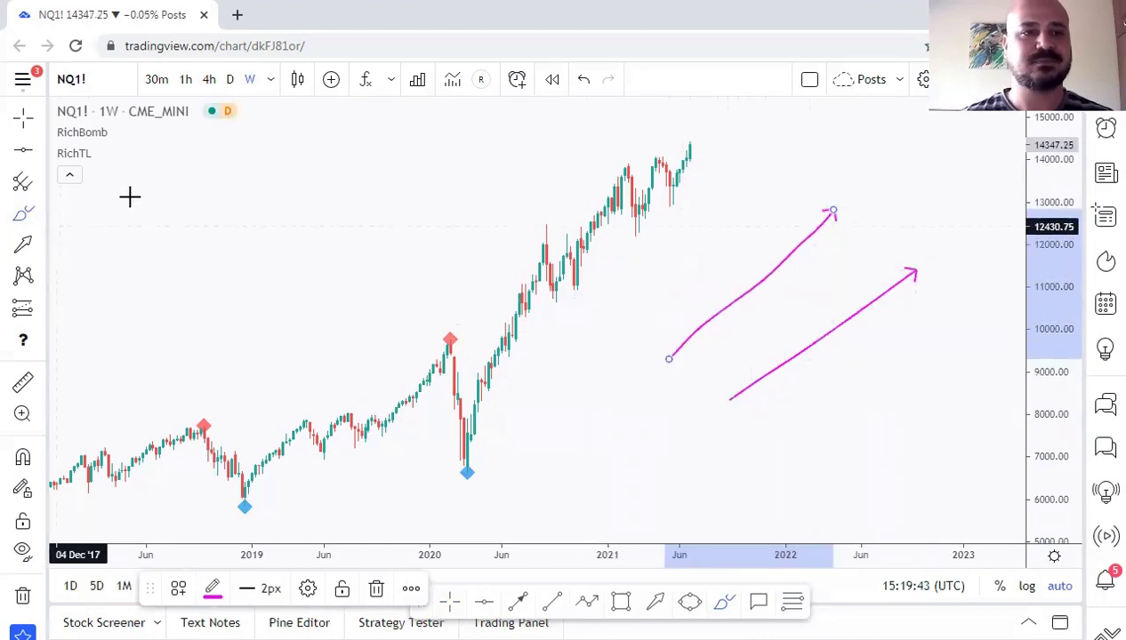
left_click_drag(138, 198, 303, 387)
left_click_drag(229, 136, 381, 353)
left_click_drag(406, 209, 865, 189)
left_click_drag(481, 123, 802, 124)
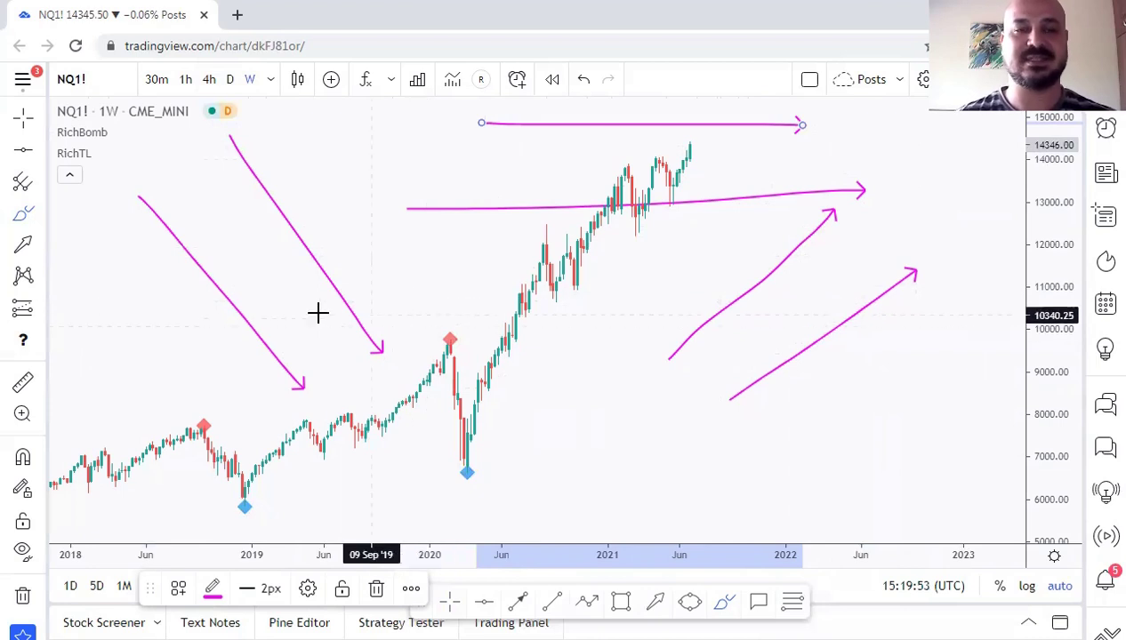
Circle a touch point on each channel's upper line and draw a short downward arrow from each one.
mouse_move(274, 210)
left_mouse_down()
mouse_move(290, 228)
mouse_move(283, 209)
mouse_move(297, 272)
left_mouse_up()
left_click_drag(288, 264, 305, 263)
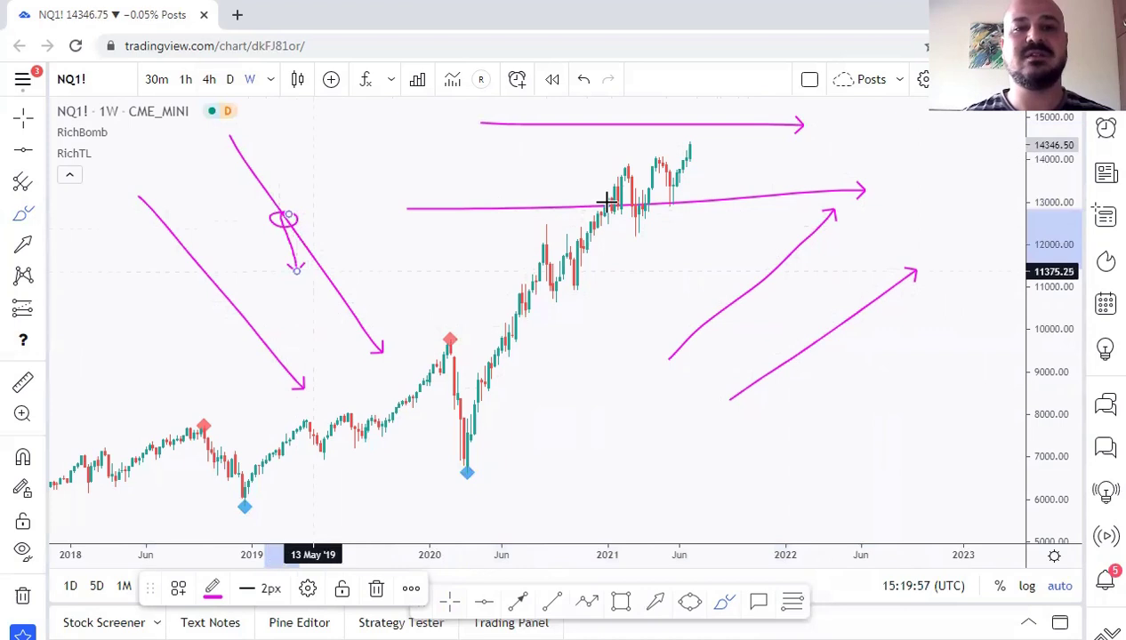
left_click_drag(685, 119, 653, 126)
left_click_drag(650, 118, 708, 143)
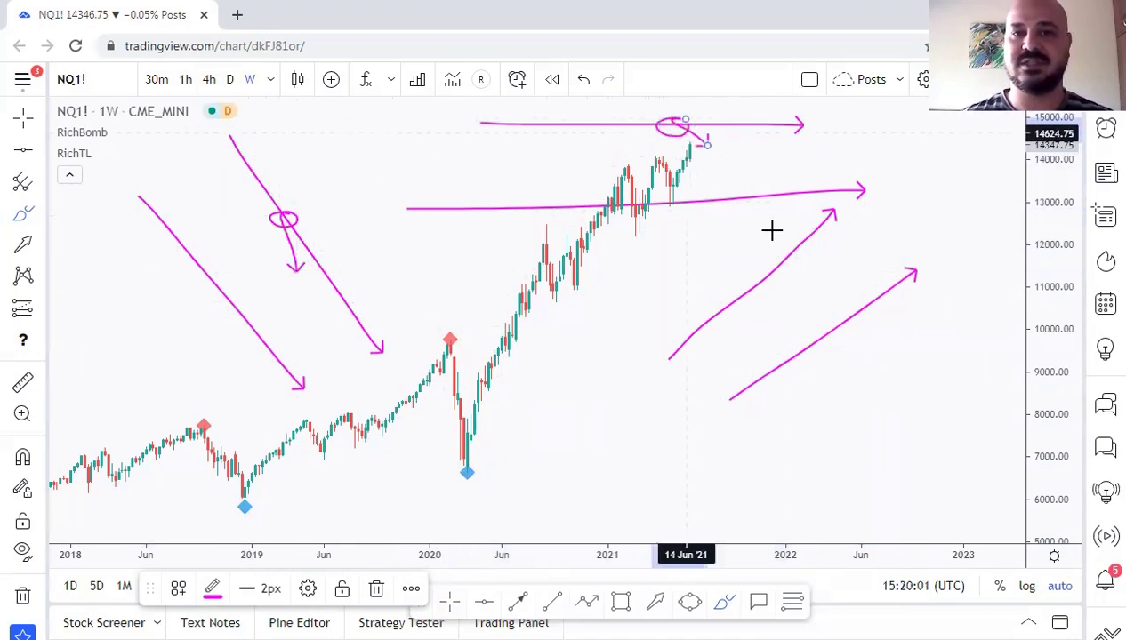
left_click_drag(794, 238, 819, 269)
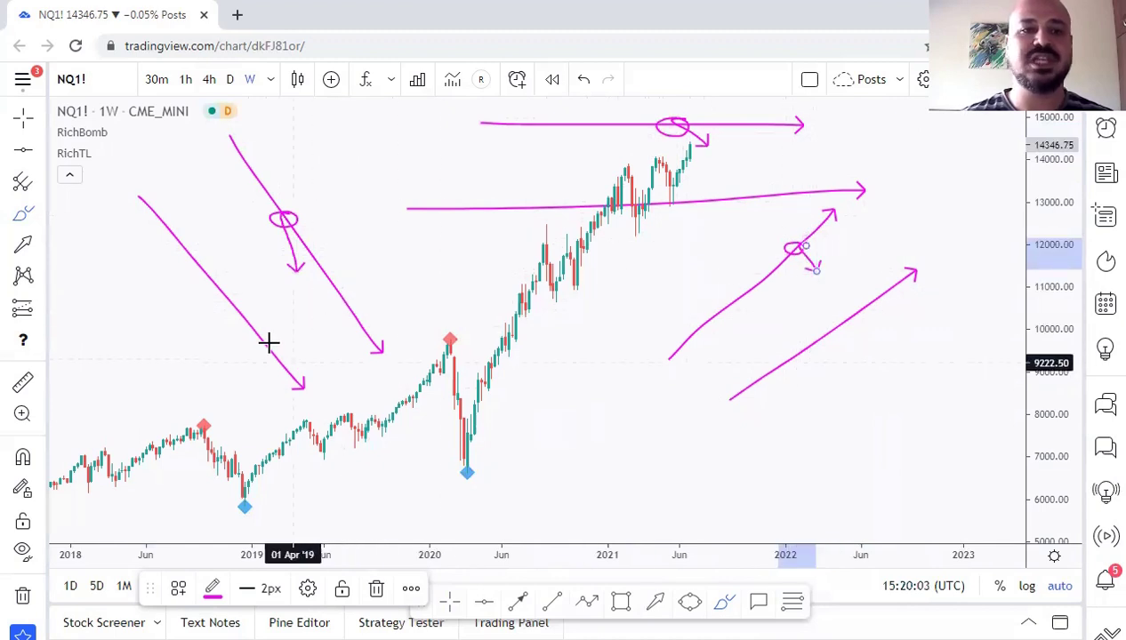
Circle a touch point on each channel's lower line and draw an upward rebound arrow from each one.
mouse_move(256, 329)
left_mouse_down()
mouse_move(277, 335)
mouse_move(252, 335)
mouse_move(299, 313)
left_mouse_up()
mouse_move(708, 193)
left_mouse_down()
mouse_move(689, 196)
mouse_move(751, 165)
left_mouse_up()
mouse_move(852, 311)
left_mouse_down()
mouse_move(857, 319)
mouse_move(867, 271)
left_mouse_up()
left_click_drag(861, 279, 876, 278)
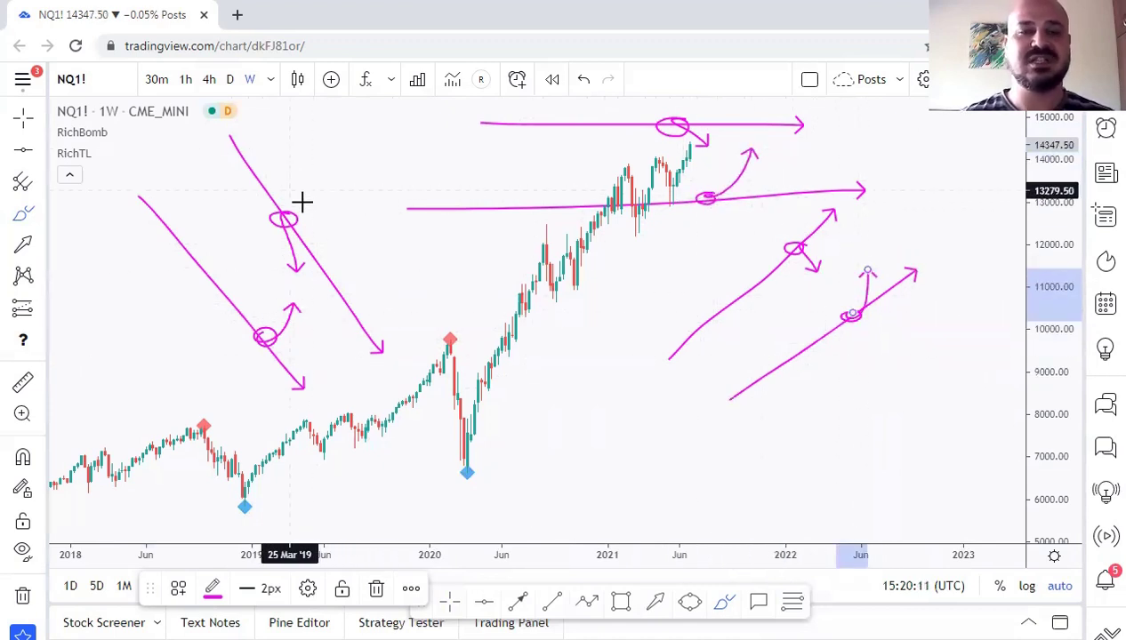
Draw five short upward arrows with the Brush above the falling channel.
left_click_drag(303, 198, 261, 120)
left_click_drag(258, 134, 271, 123)
left_click_drag(276, 190, 249, 138)
left_click_drag(245, 152, 260, 144)
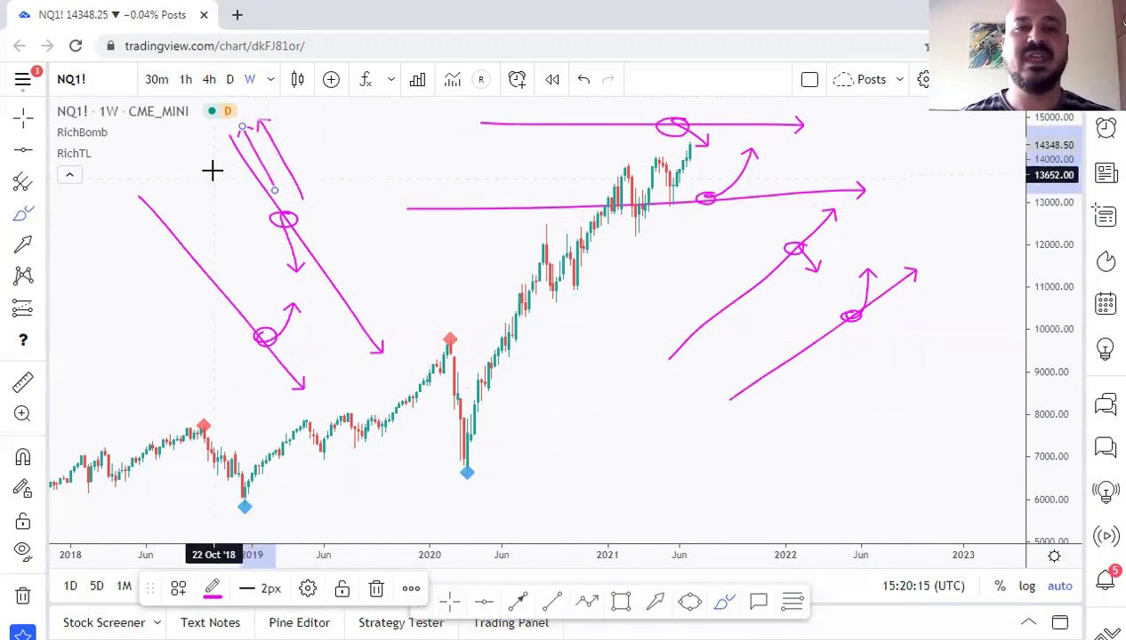
mouse_move(222, 181)
left_mouse_down()
mouse_move(218, 139)
mouse_move(195, 140)
left_mouse_up()
left_click_drag(186, 209, 165, 136)
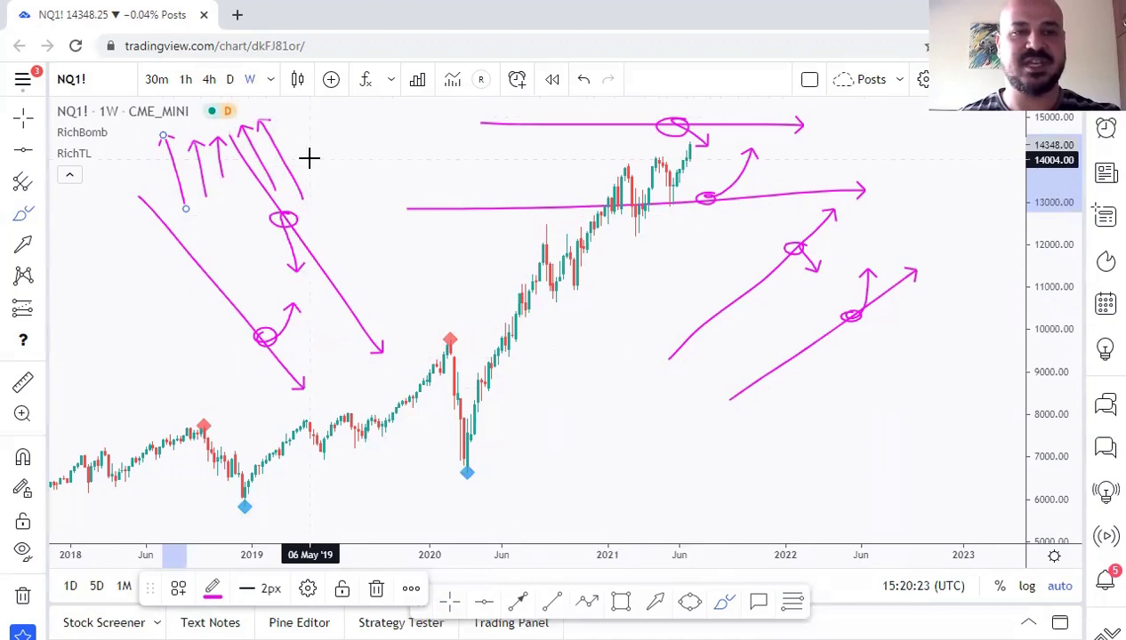
Undo all the freehand arrows and circles drawn on the chart.
key("ctrl+z")
key("ctrl+z")
key("ctrl+z")
key("ctrl+z")
key("ctrl+z")
key("ctrl+z")
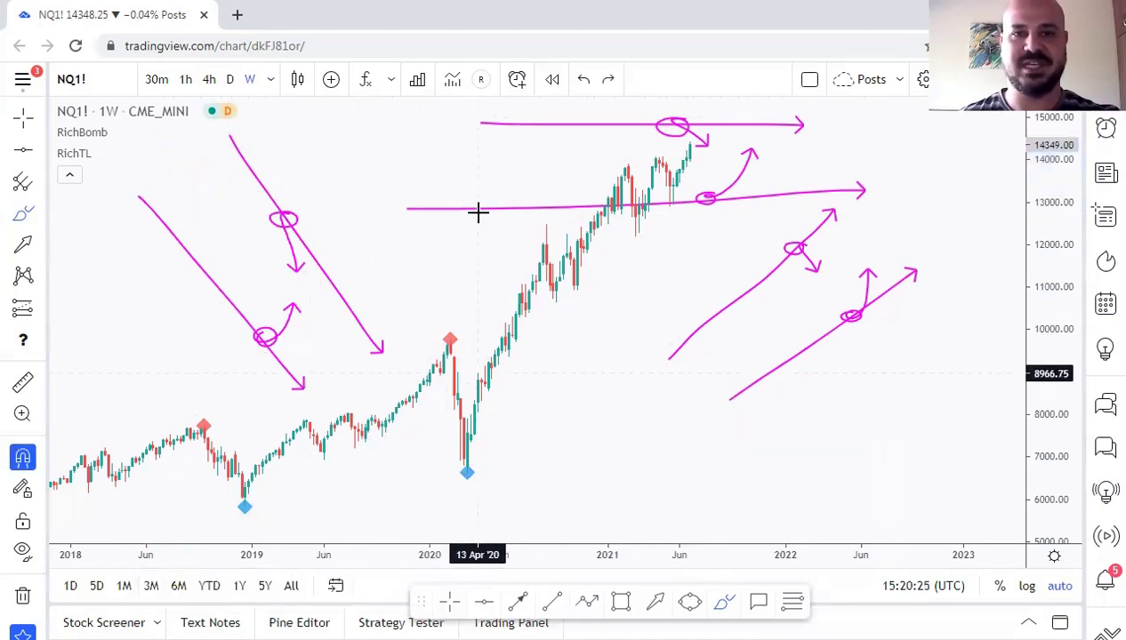
key("ctrl+z")
key("ctrl+z")
key("ctrl+z")
key("ctrl+z")
key("ctrl+z")
key("ctrl+z")
key("ctrl+z")
key("ctrl+z")
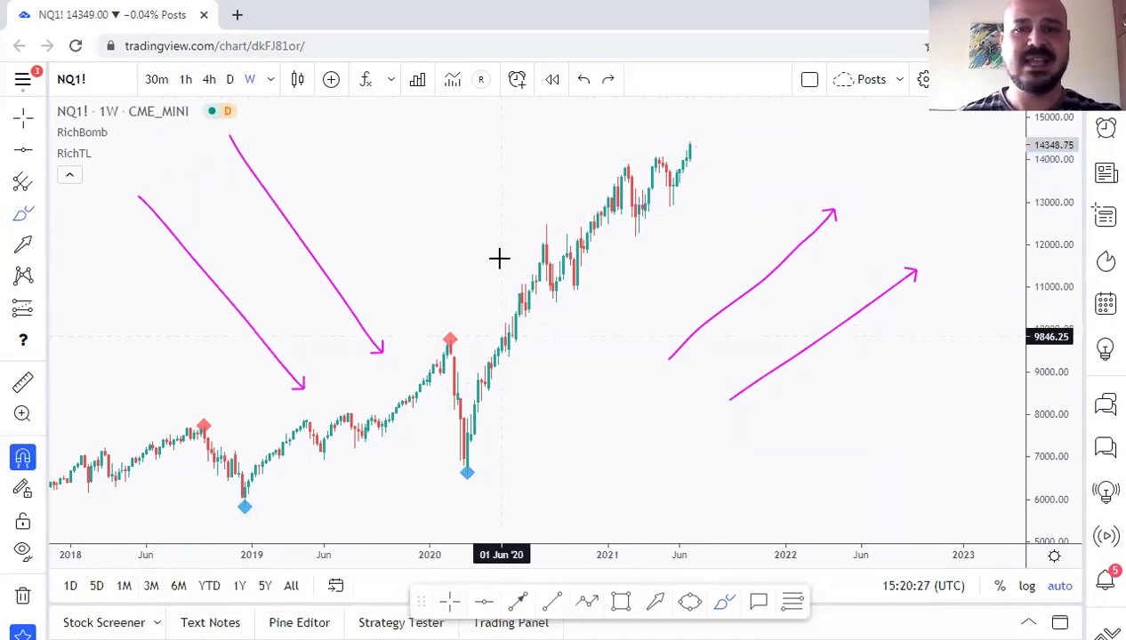
key("ctrl+z")
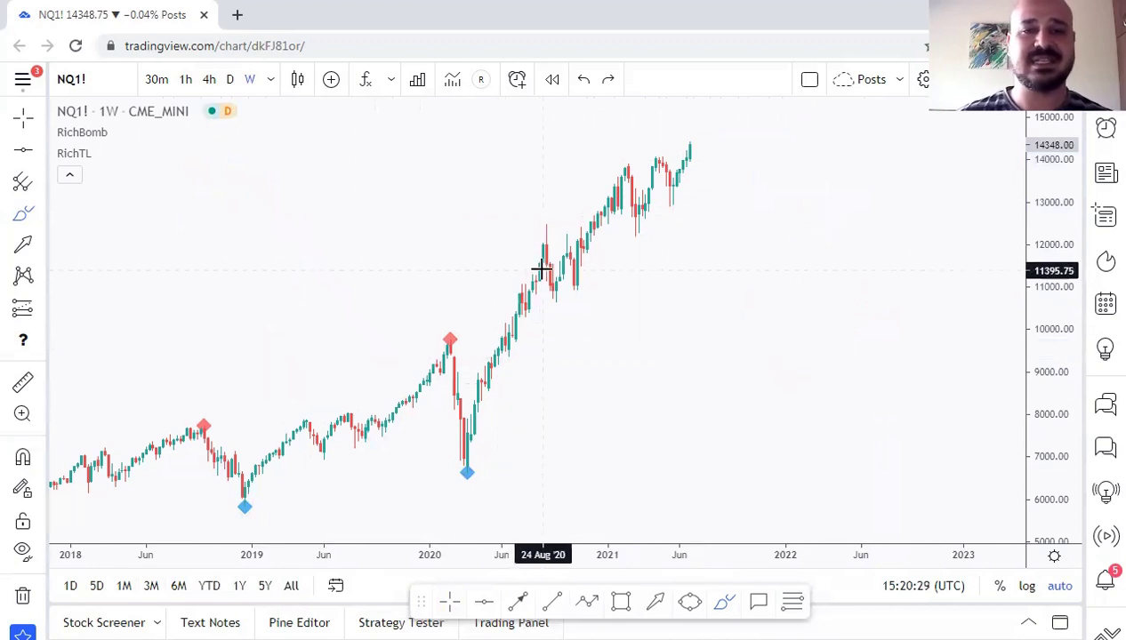
Place a horizontal line at about 8219, sketch a freehand price wave crossing it, and undo both drawings.
scroll(541, 268, "down", 5)
scroll(536, 281, "down", 3)
left_click_drag(698, 277, 511, 283)
left_click(726, 604)
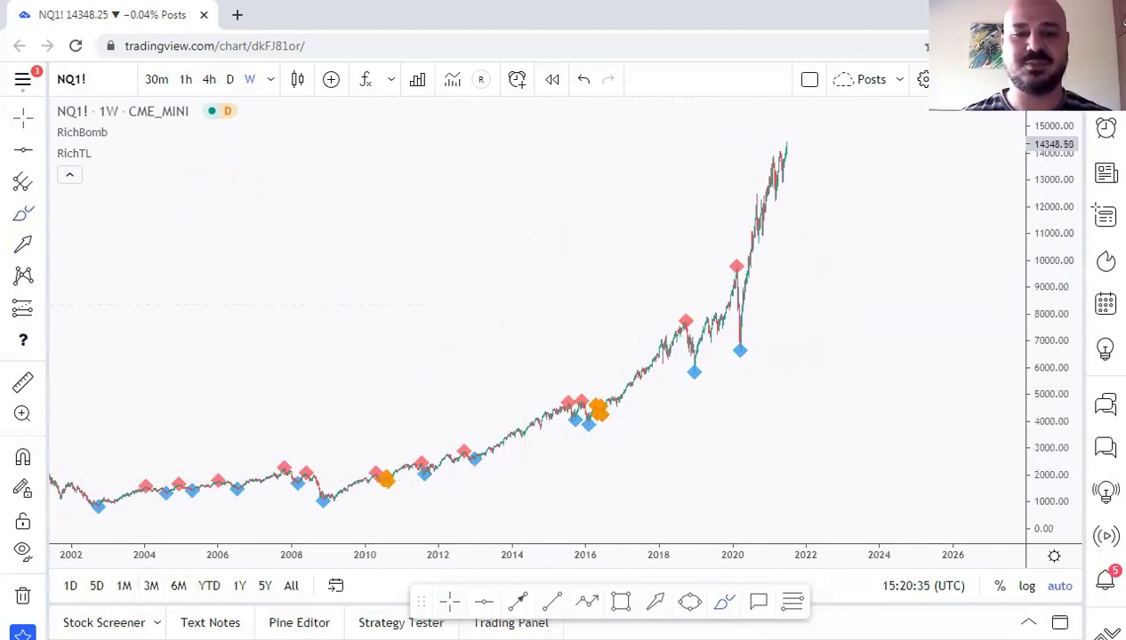
left_click(484, 602)
left_click(382, 308)
left_click(726, 601)
mouse_move(252, 353)
left_mouse_down()
mouse_move(280, 298)
mouse_move(319, 367)
mouse_move(346, 313)
mouse_move(425, 308)
mouse_move(453, 345)
mouse_move(499, 251)
mouse_move(562, 240)
mouse_move(643, 293)
mouse_move(667, 371)
left_mouse_up()
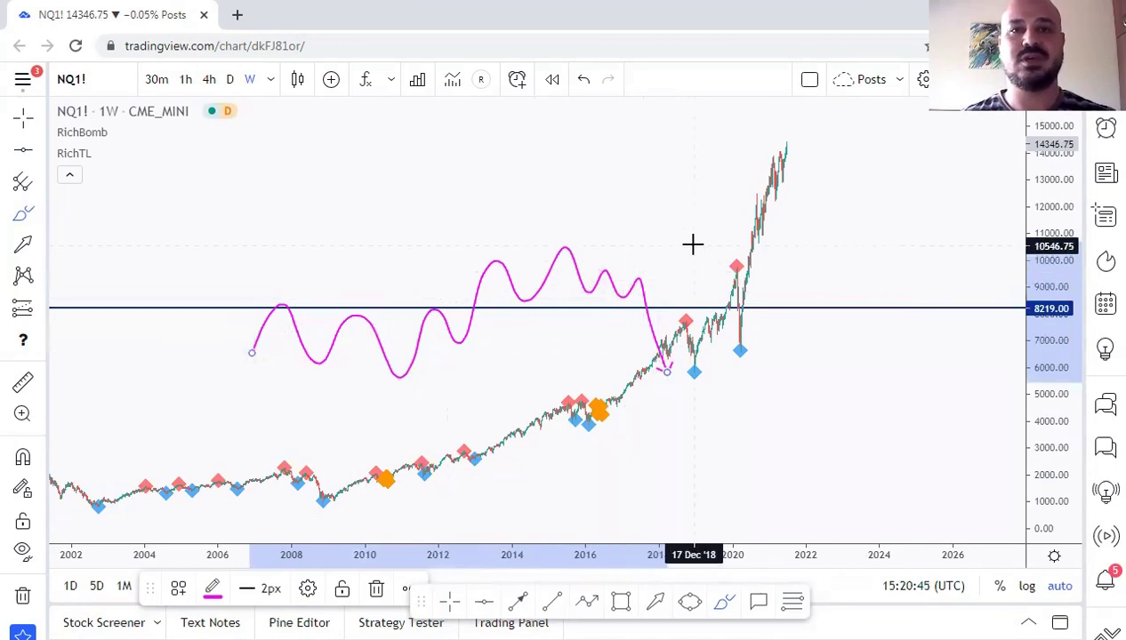
key("ctrl+z")
key("ctrl+z")
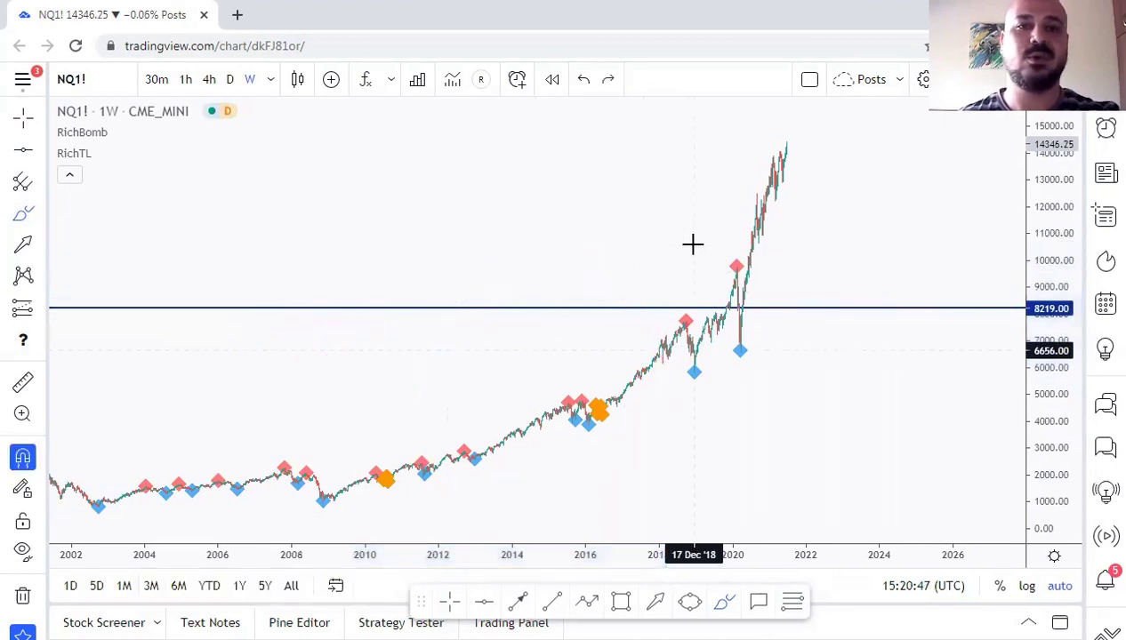
Draw a trend line from the early 2016 low through the late 2018 and 2020 lows, extending beyond 2026.
scroll(455, 505, "up", 3)
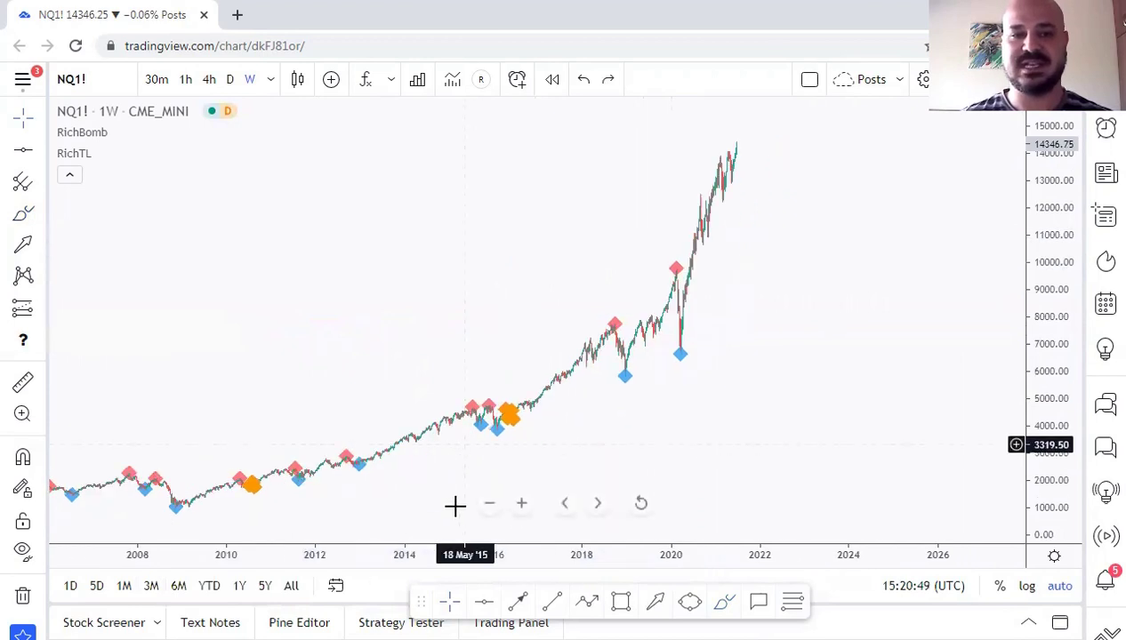
left_click(442, 432)
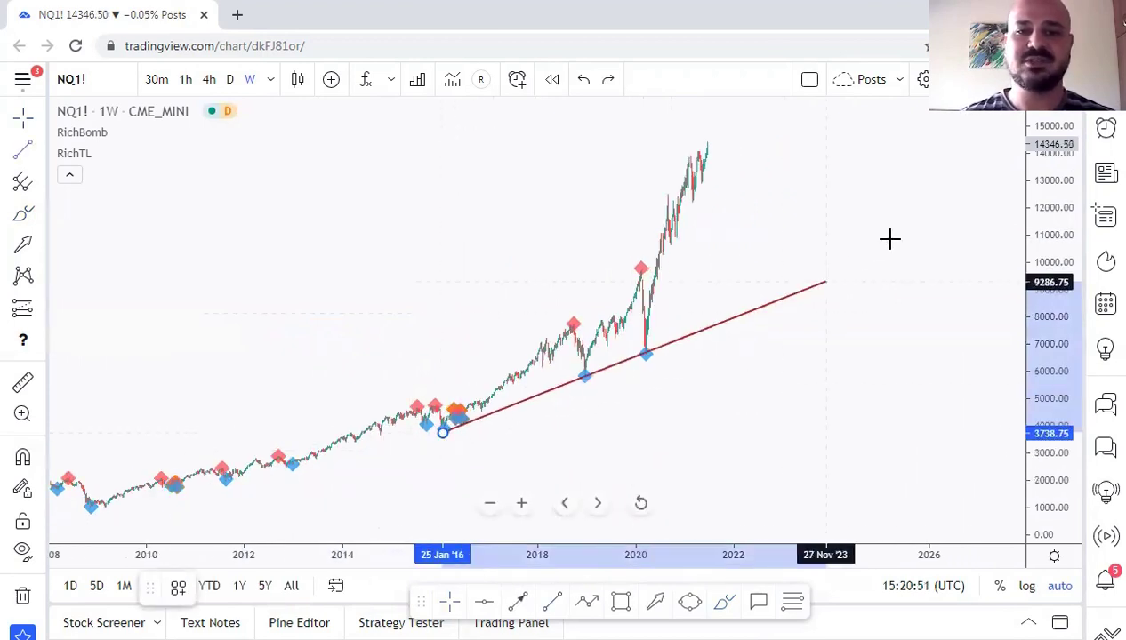
left_click(1020, 203)
Sketch a freehand price path falling from the latest high to the trend line and rebounding, and circle that high.
left_click(809, 480)
mouse_move(707, 150)
left_mouse_down()
mouse_move(799, 253)
mouse_move(828, 258)
mouse_move(812, 269)
mouse_move(834, 259)
mouse_move(865, 171)
left_mouse_up()
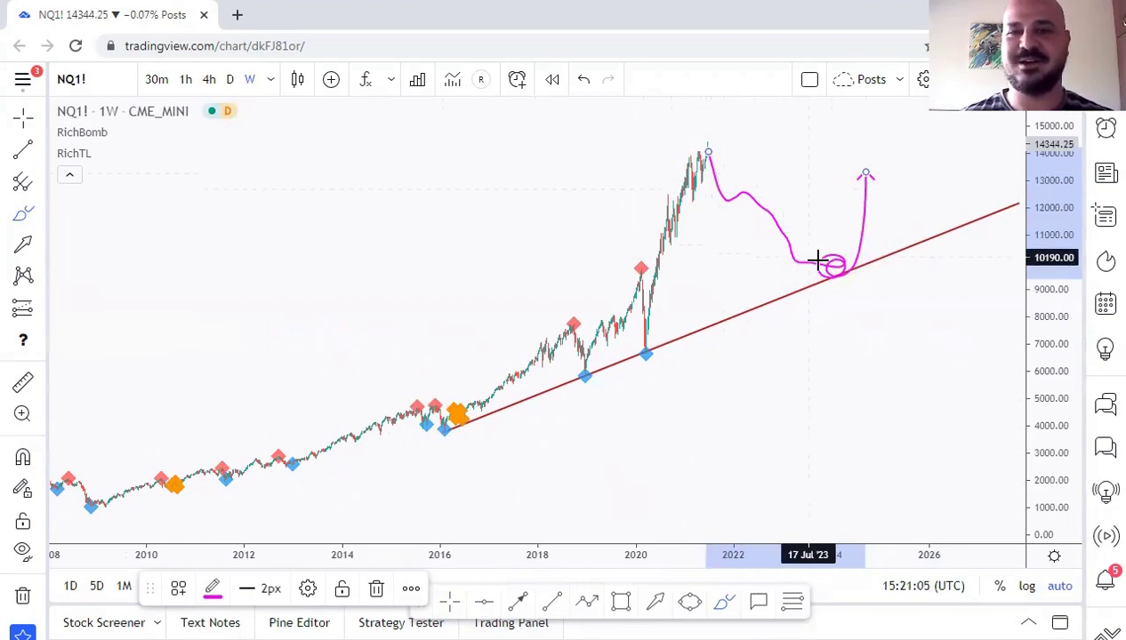
mouse_move(712, 151)
left_mouse_down()
mouse_move(721, 161)
mouse_move(708, 137)
left_mouse_up()
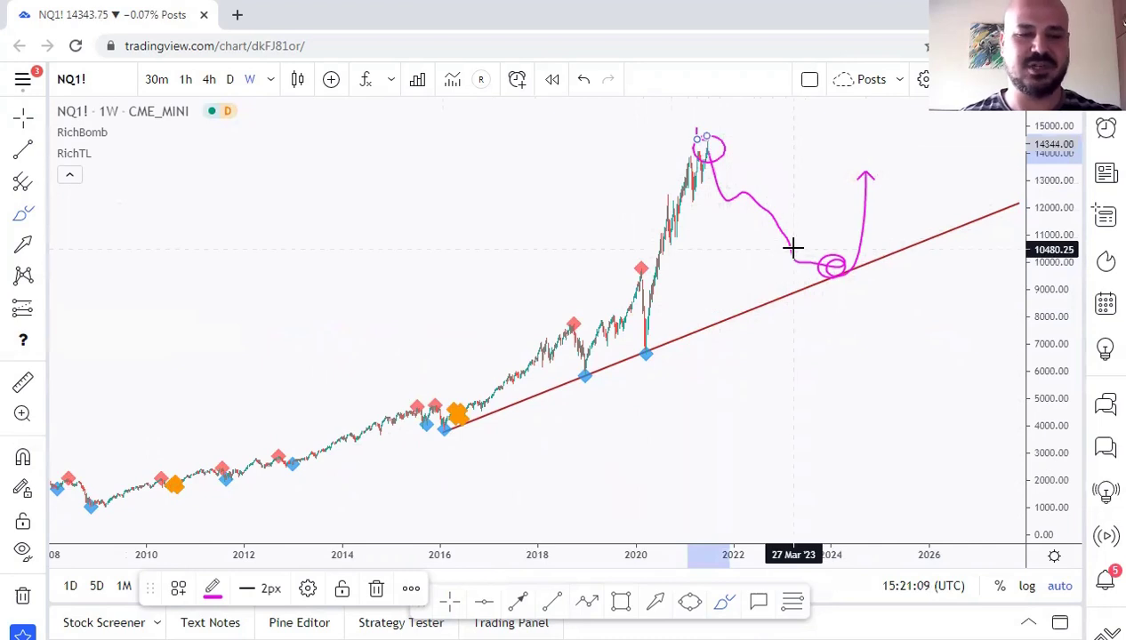
Undo the freehand price sketches and delete the rising trend line.
key("ctrl+z")
key("ctrl+z")
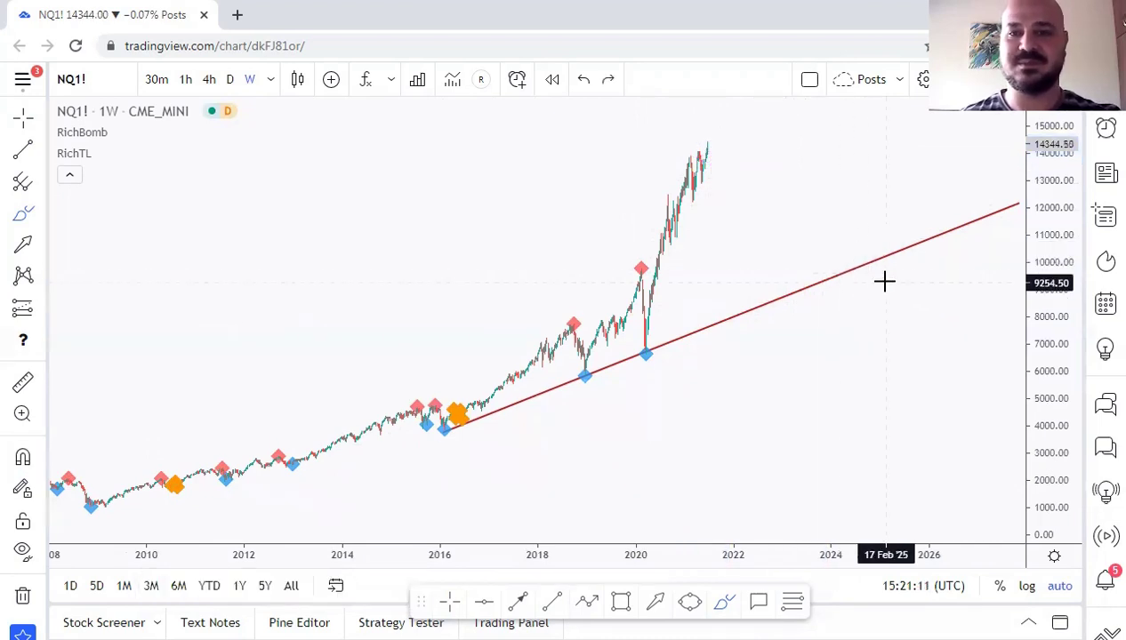
left_click(844, 281)
key("Delete")
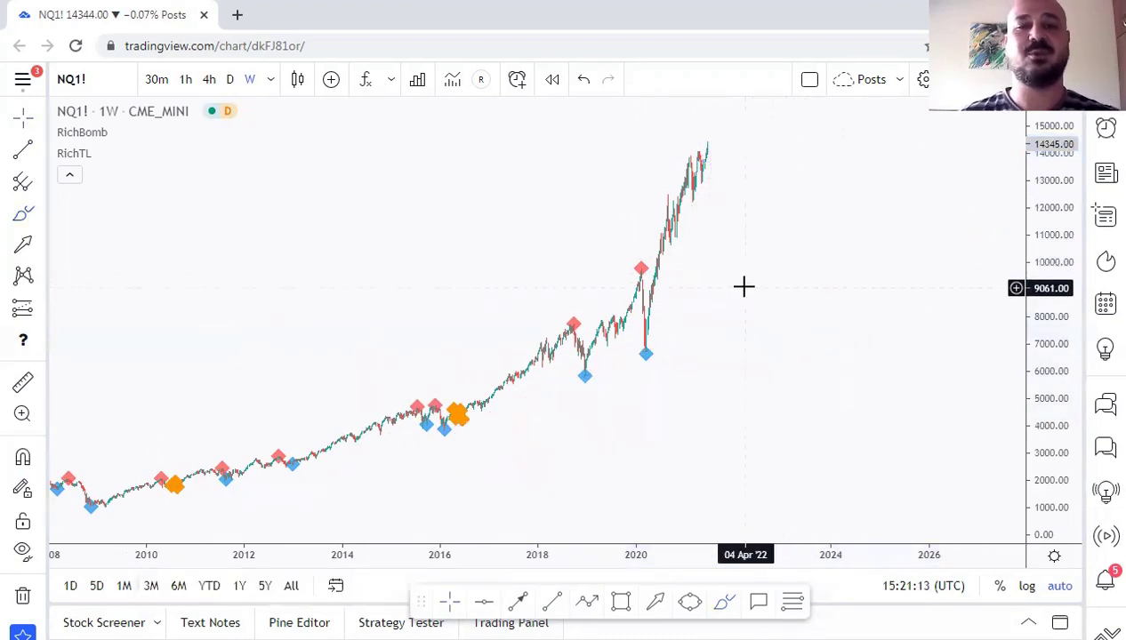
scroll(738, 298, "up", 3)
left_click_drag(658, 311, 821, 303)
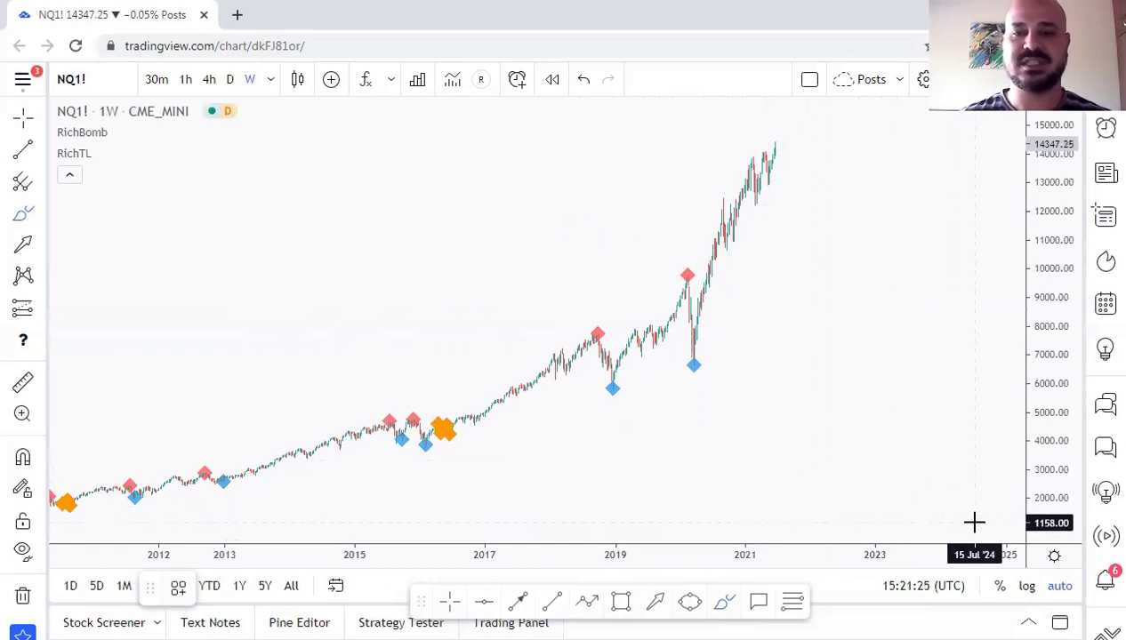
left_click_drag(973, 523, 936, 523)
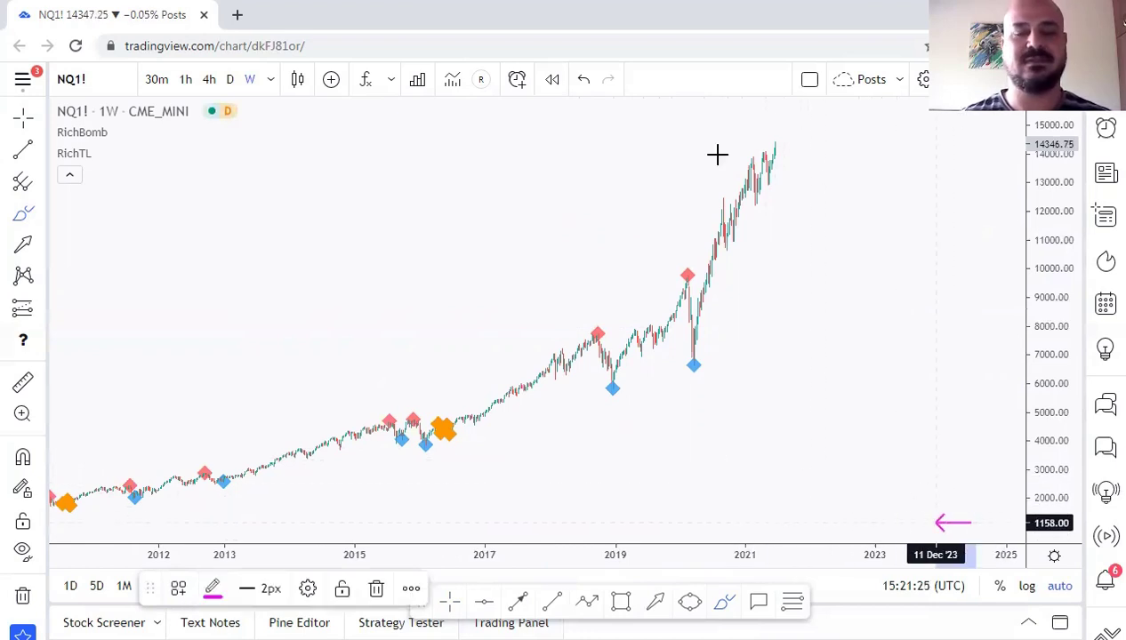
key("ctrl+z")
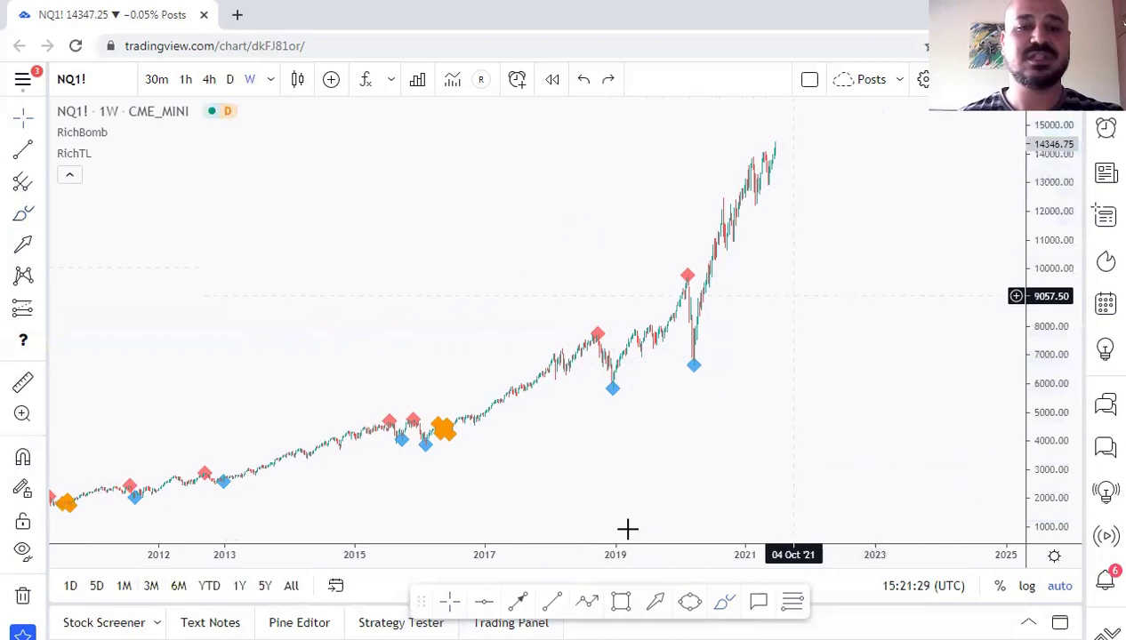
Add a horizontal line to the chart and set its price to 5000.
left_click(487, 604)
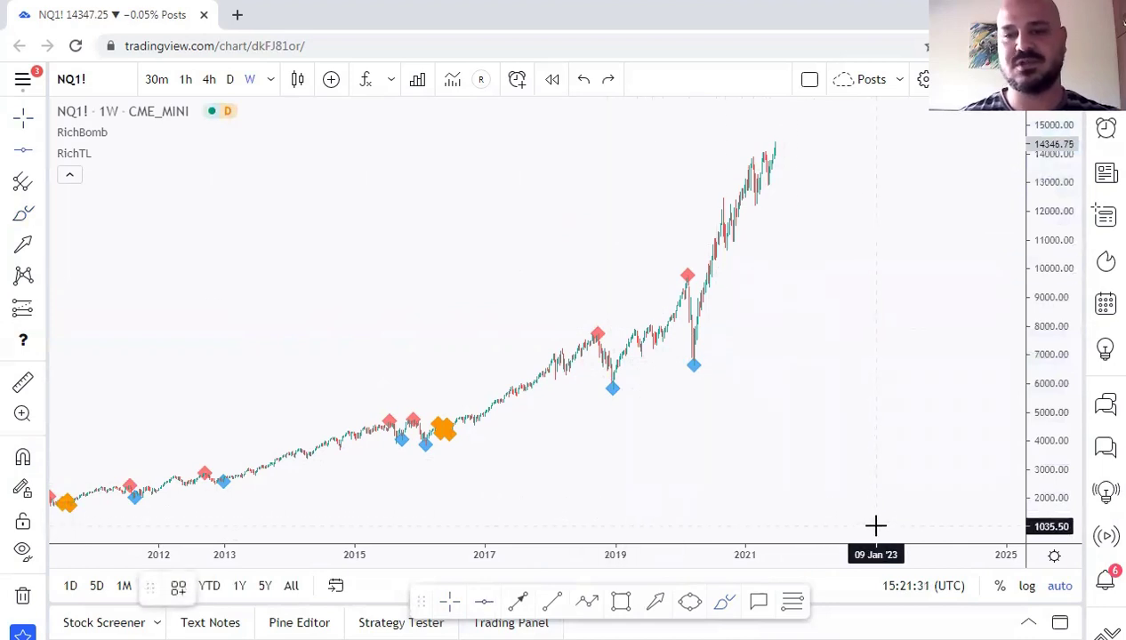
left_click(835, 411)
left_click(345, 590)
double_click(510, 351)
type("5000")
left_click(676, 459)
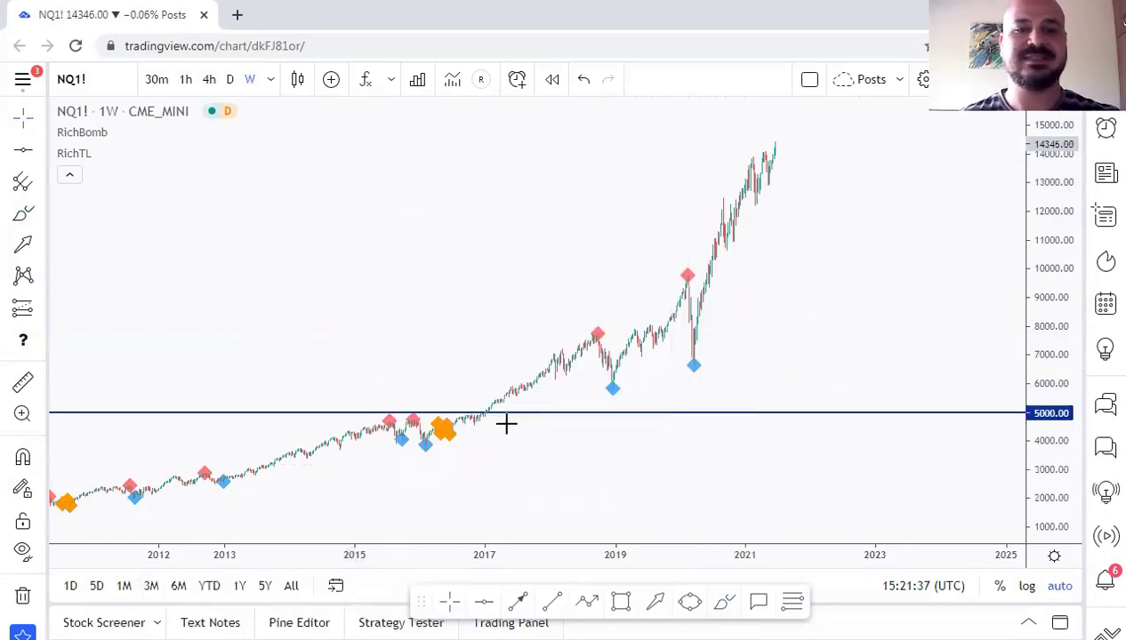
Add a second horizontal line and set its price to 10000.
left_click(535, 267)
left_click(345, 590)
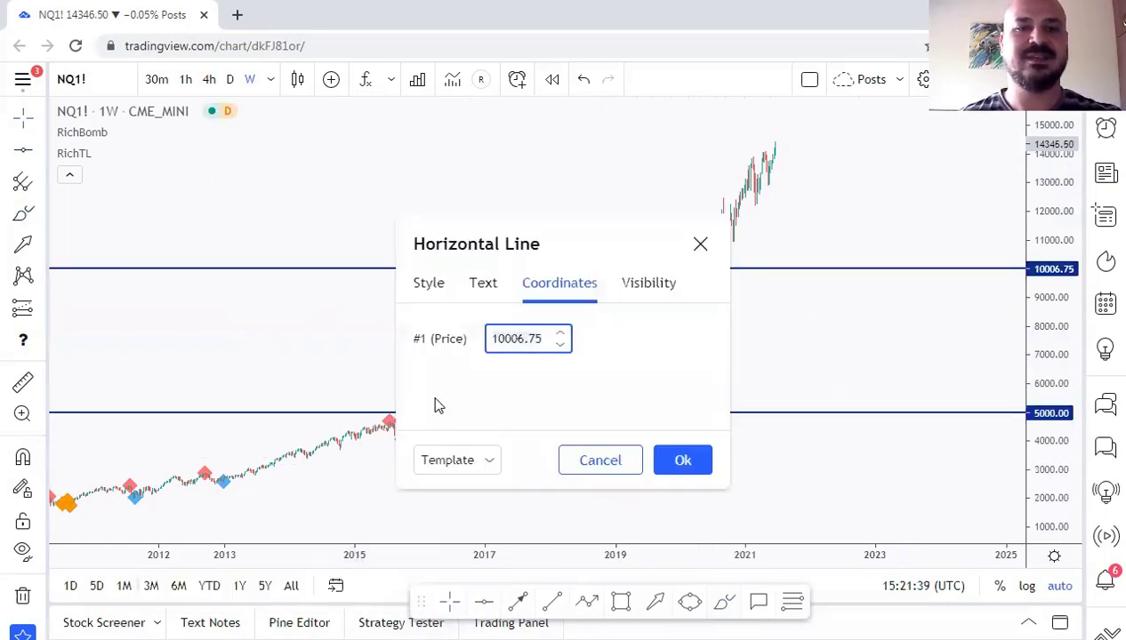
key("ctrl+a")
type("1000")
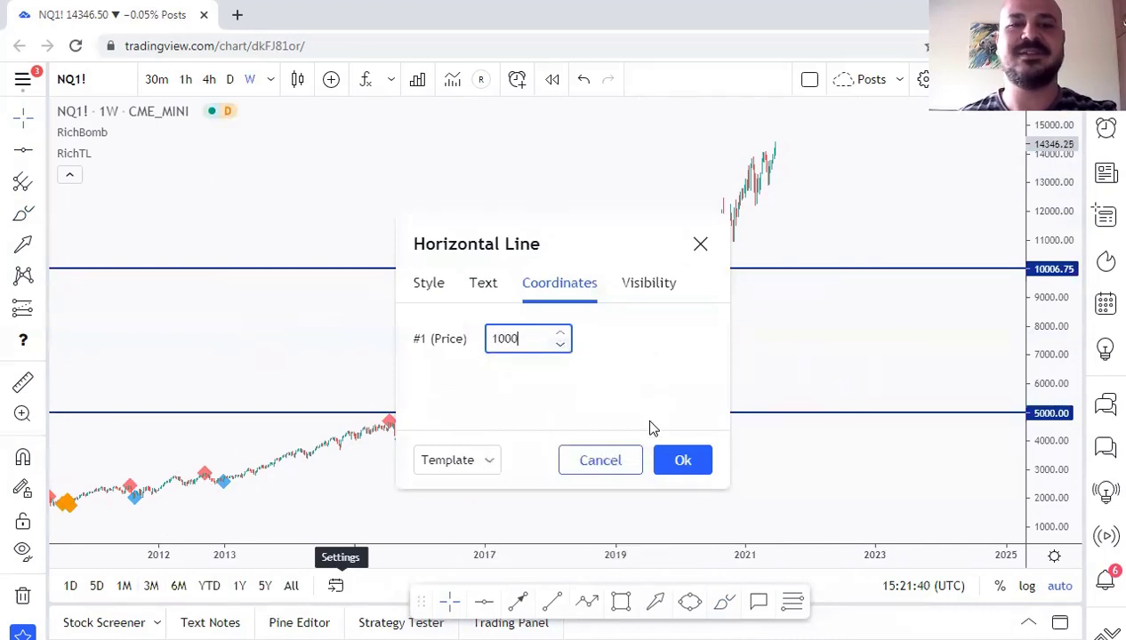
type("0")
left_click(682, 460)
Add a third horizontal line near the chart's highs and set its price to 15000.
left_click(484, 602)
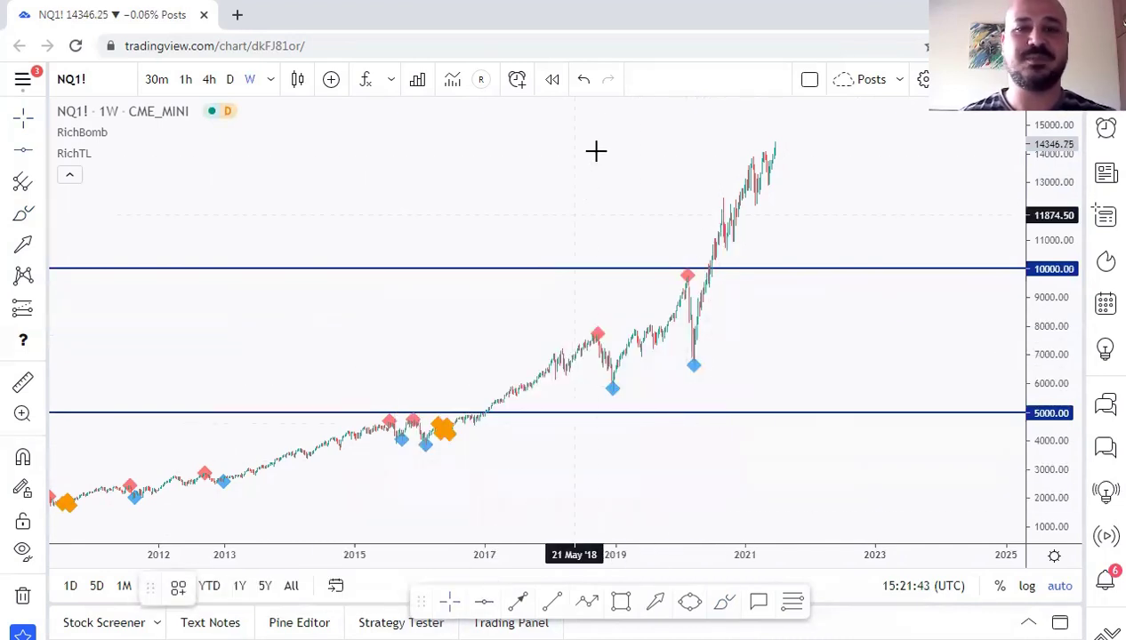
left_click(538, 128)
left_click(342, 590)
key("ctrl+a")
type("1")
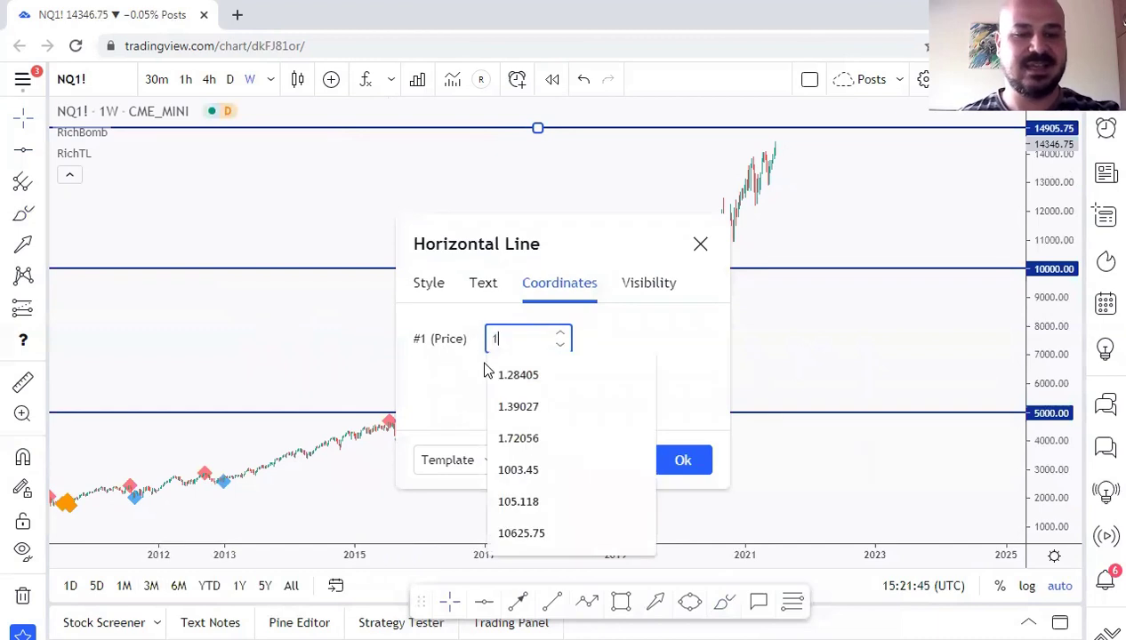
type("5000")
left_click(689, 456)
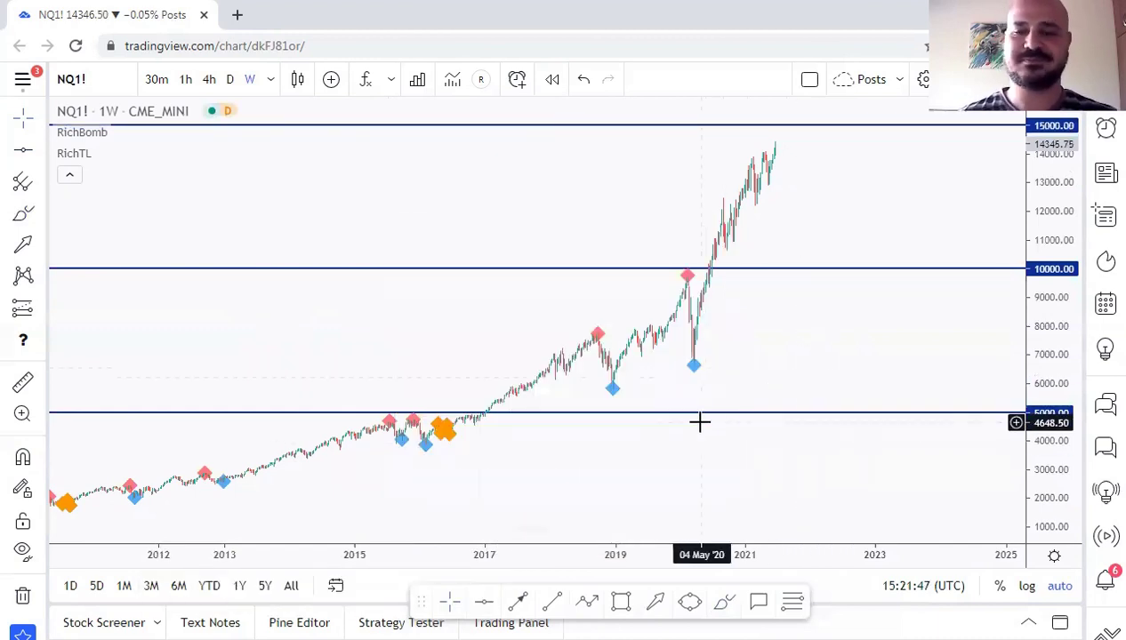
Add a horizontal line midway between the 10000 and 15000 levels and set its price to 12500.
left_click_drag(707, 360, 678, 379)
scroll(667, 371, "up", 1)
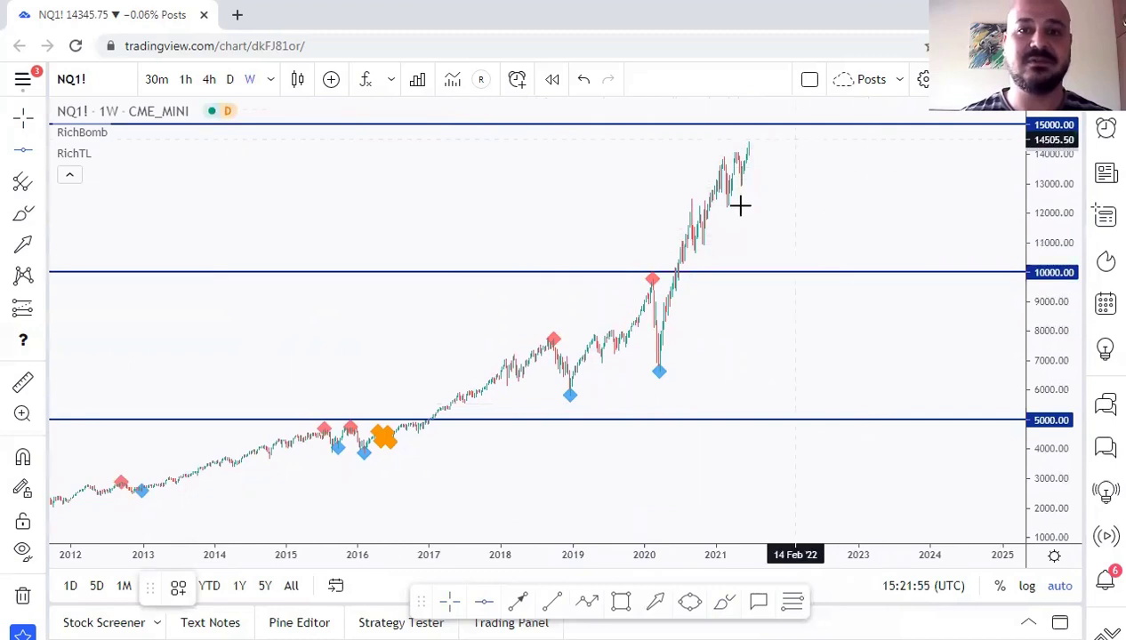
left_click(537, 209)
left_click(341, 589)
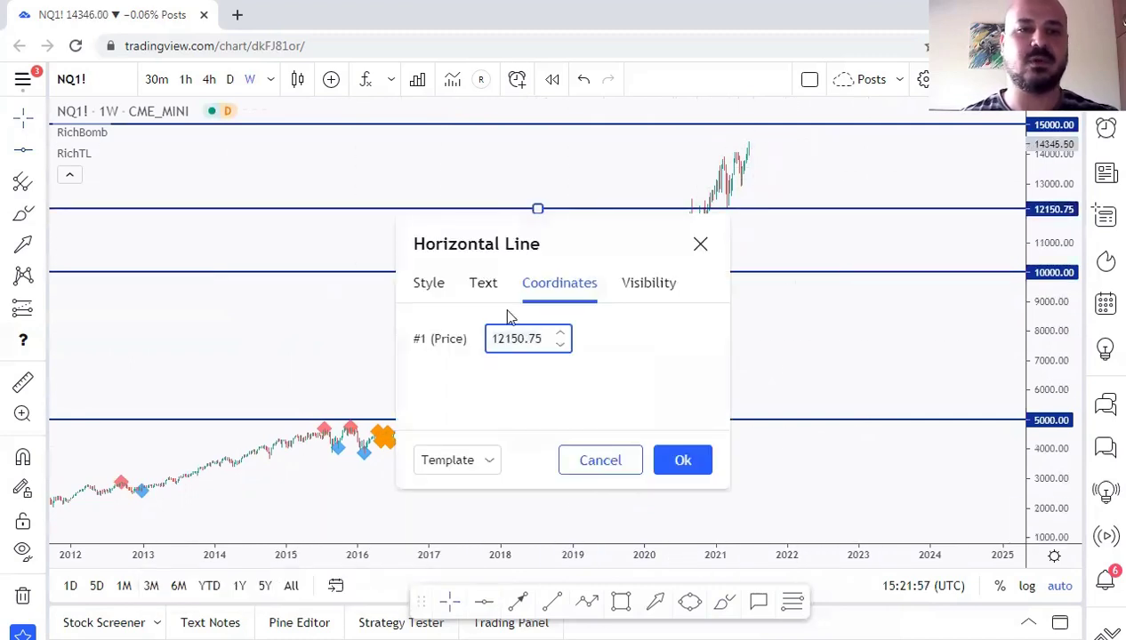
double_click(531, 336)
type("125")
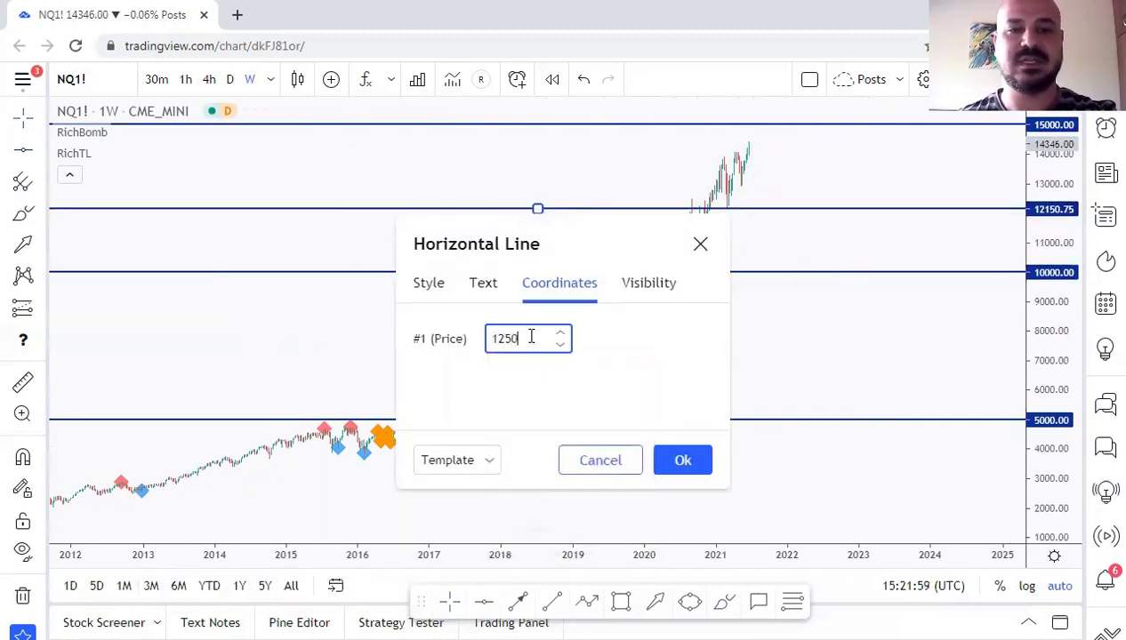
left_click(683, 461)
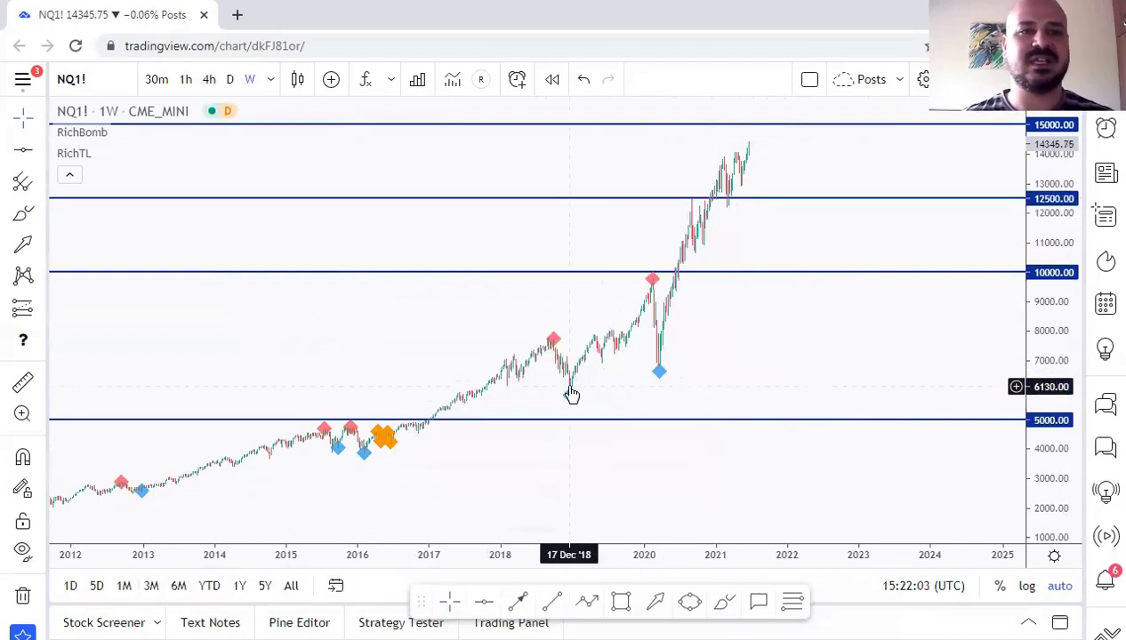
scroll(466, 412, "up", 3)
scroll(516, 356, "up", 3)
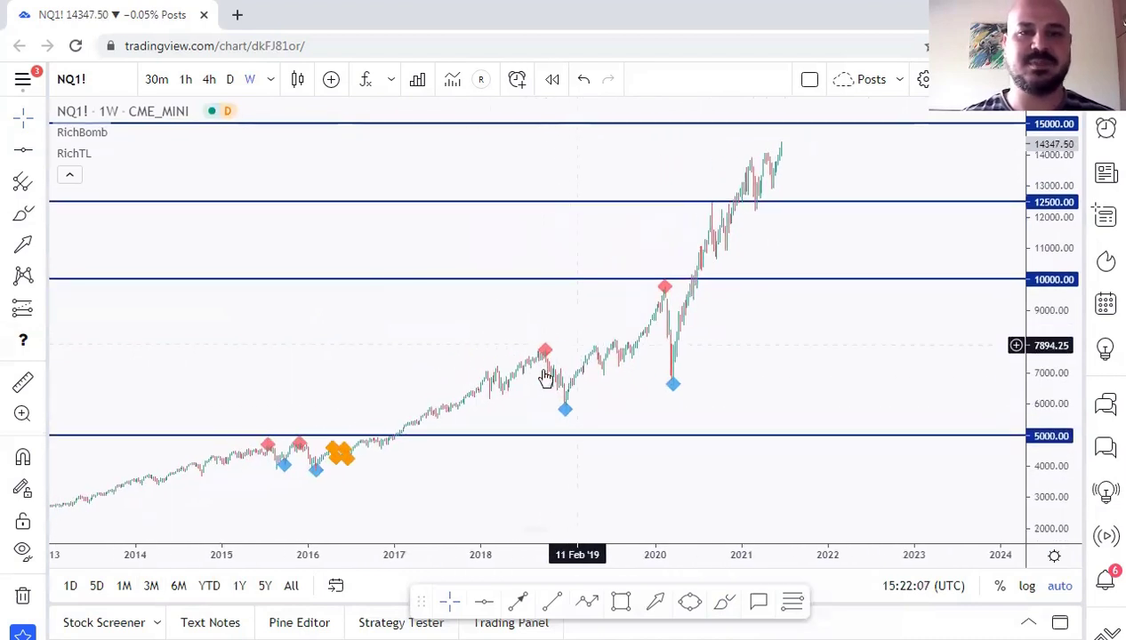
Circle the latest candles with the brush and mark the 12500 and 15000 levels beside them with arrows.
left_click_drag(389, 400, 464, 384)
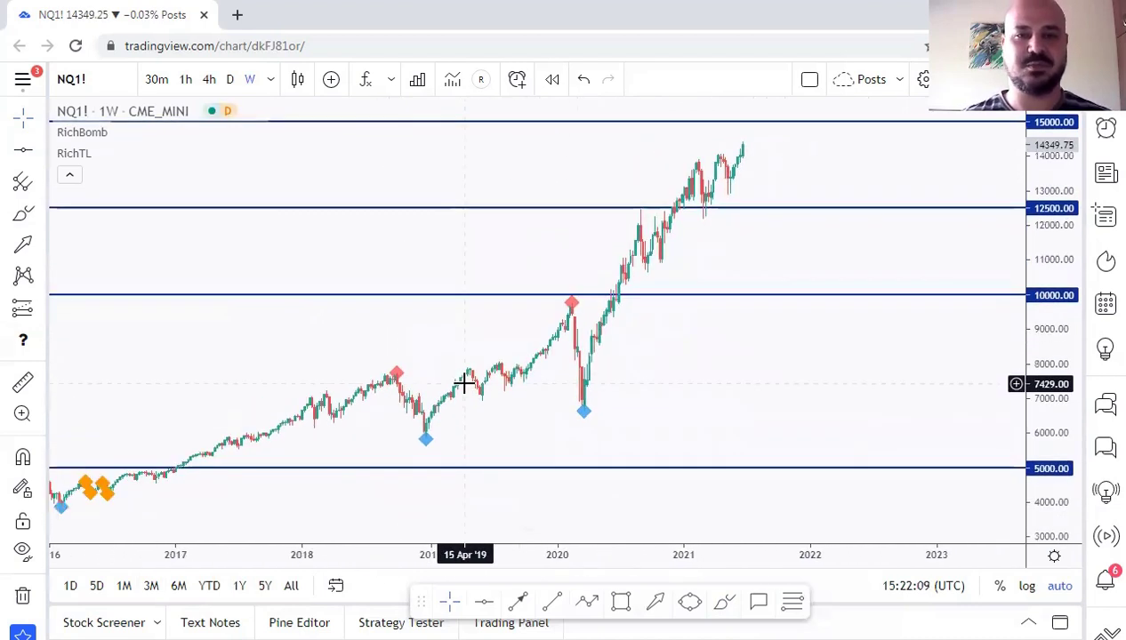
scroll(472, 381, "up", 1)
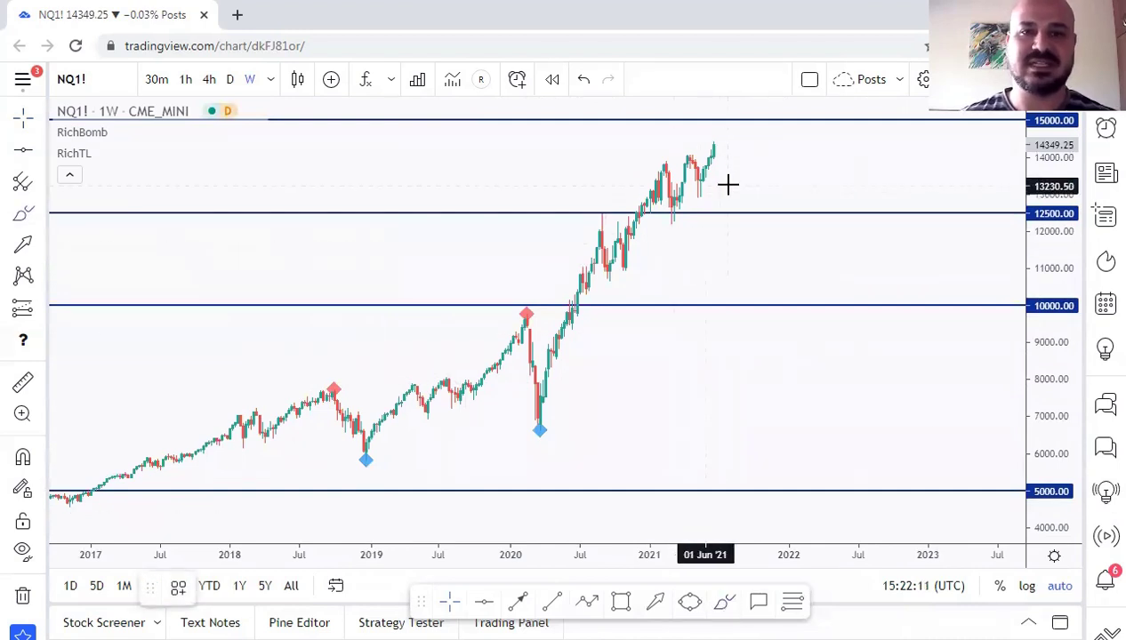
mouse_move(756, 115)
left_mouse_down()
mouse_move(685, 126)
mouse_move(747, 214)
mouse_move(805, 156)
mouse_move(754, 110)
left_mouse_up()
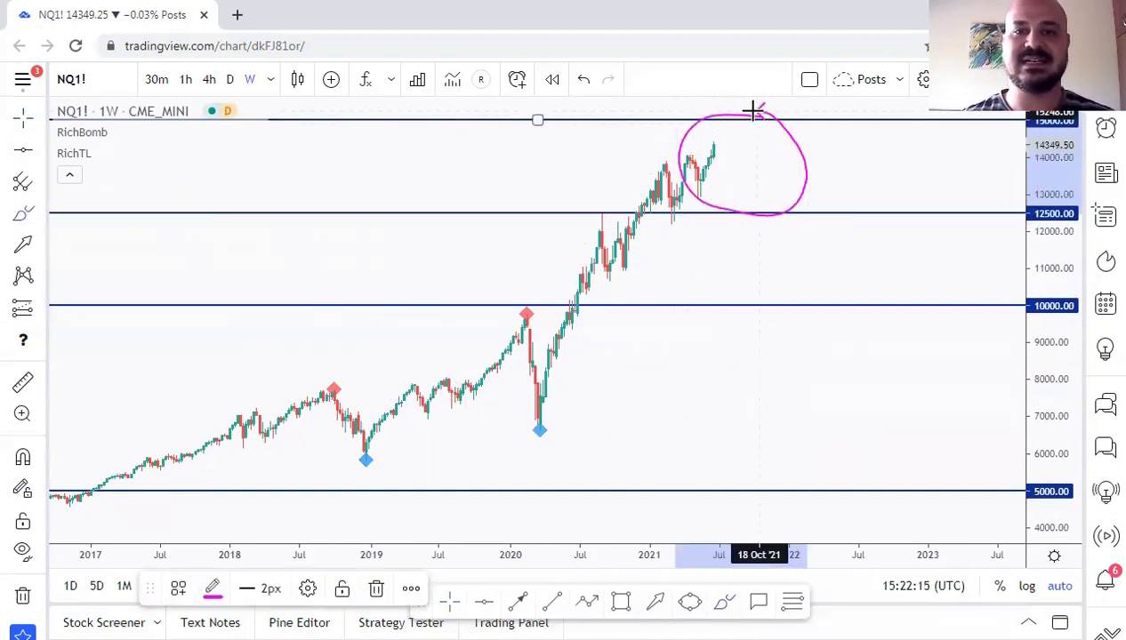
left_click_drag(783, 213, 890, 220)
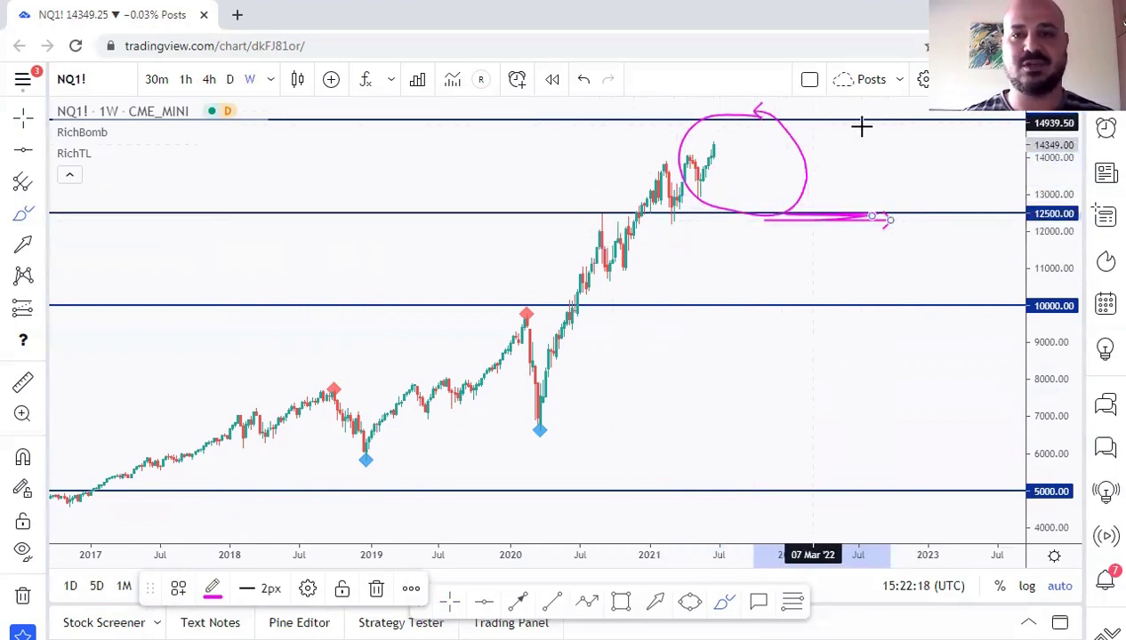
left_click_drag(861, 127, 739, 126)
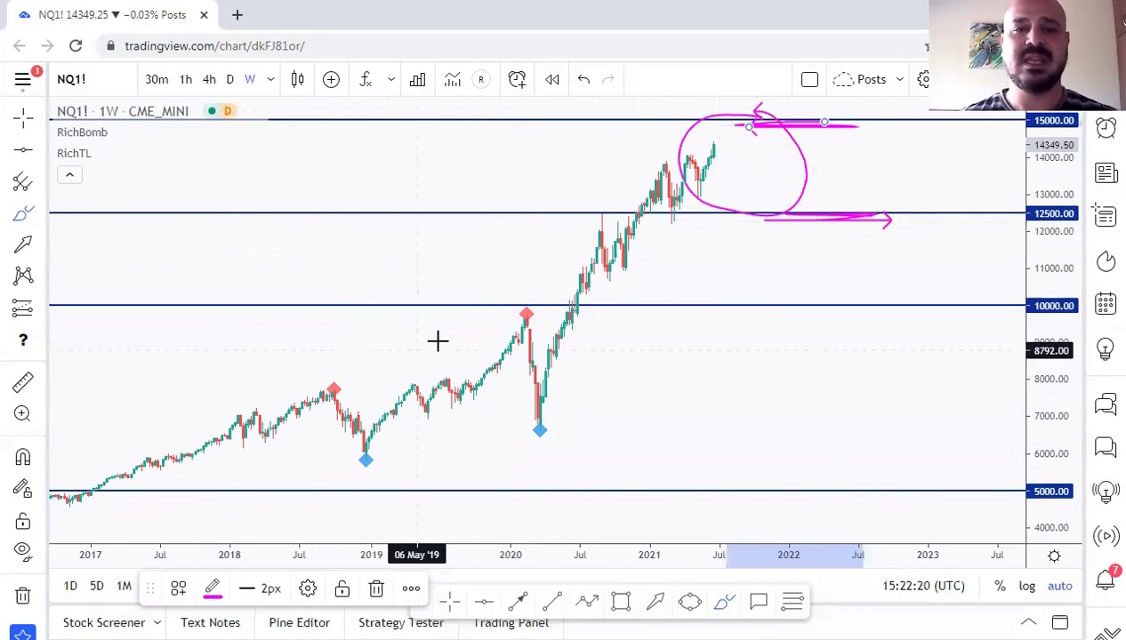
Brush strokes along the past price reactions around the 5000 level and the 2020 drop and recovery around 10000.
scroll(558, 326, "down", 3)
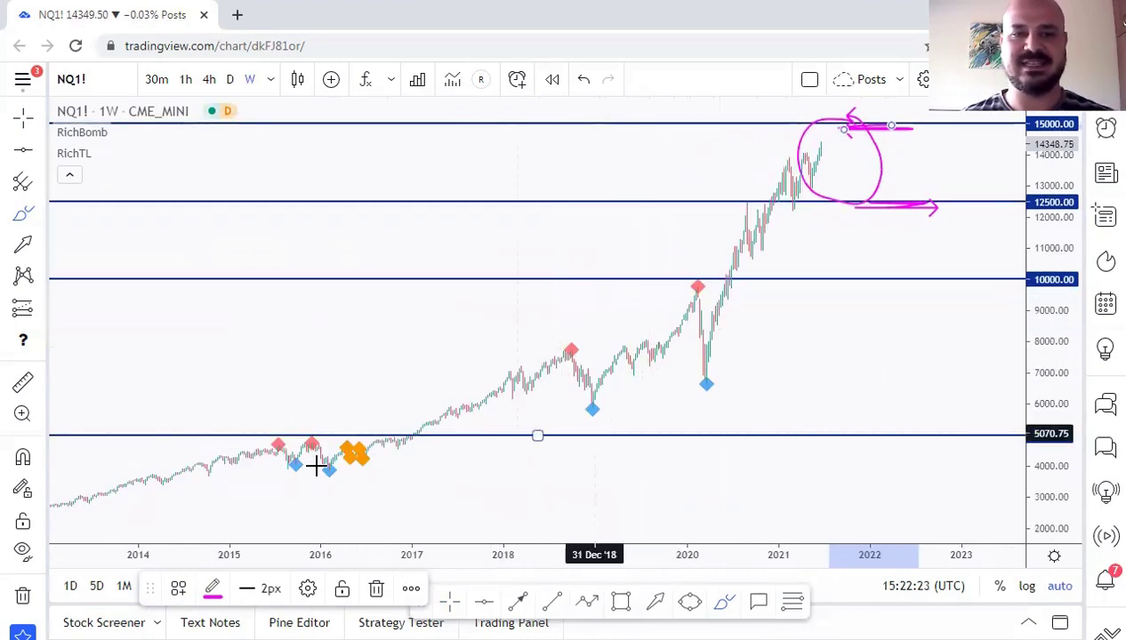
mouse_move(279, 439)
left_mouse_down()
mouse_move(303, 490)
mouse_move(336, 490)
left_mouse_up()
left_click_drag(347, 439, 370, 497)
left_click_drag(390, 449, 465, 387)
left_click_drag(697, 285, 715, 372)
left_click_drag(725, 302, 736, 234)
Circle the 2020 touch of the 12500 level and trace the following pullbacks and the 2021 retest with the brush.
scroll(712, 276, "up", 5)
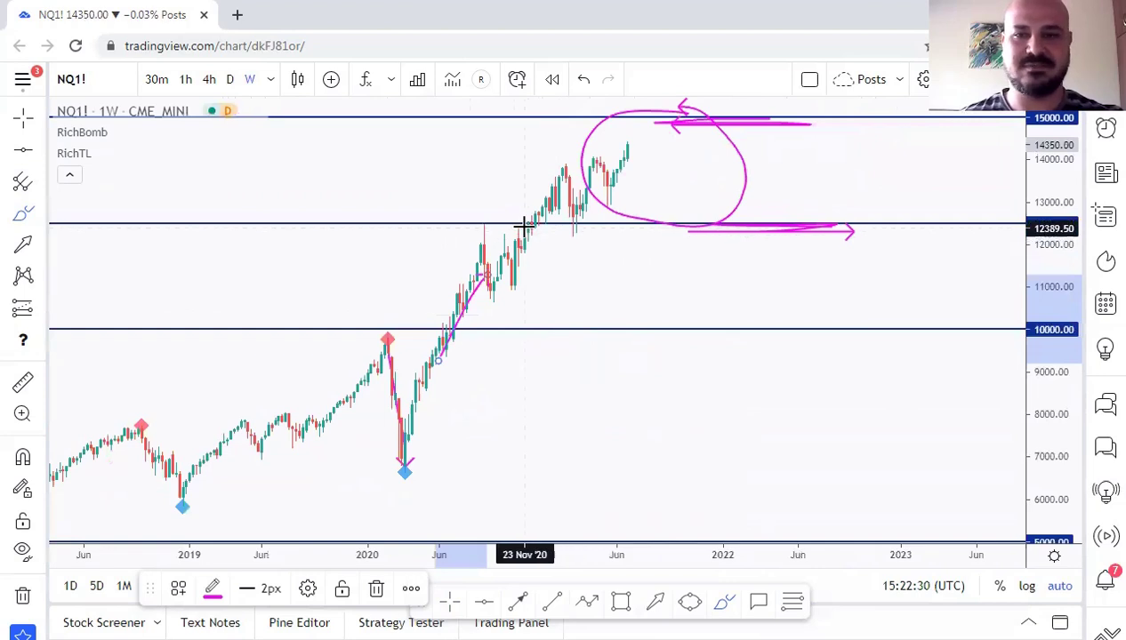
left_click_drag(492, 222, 468, 218)
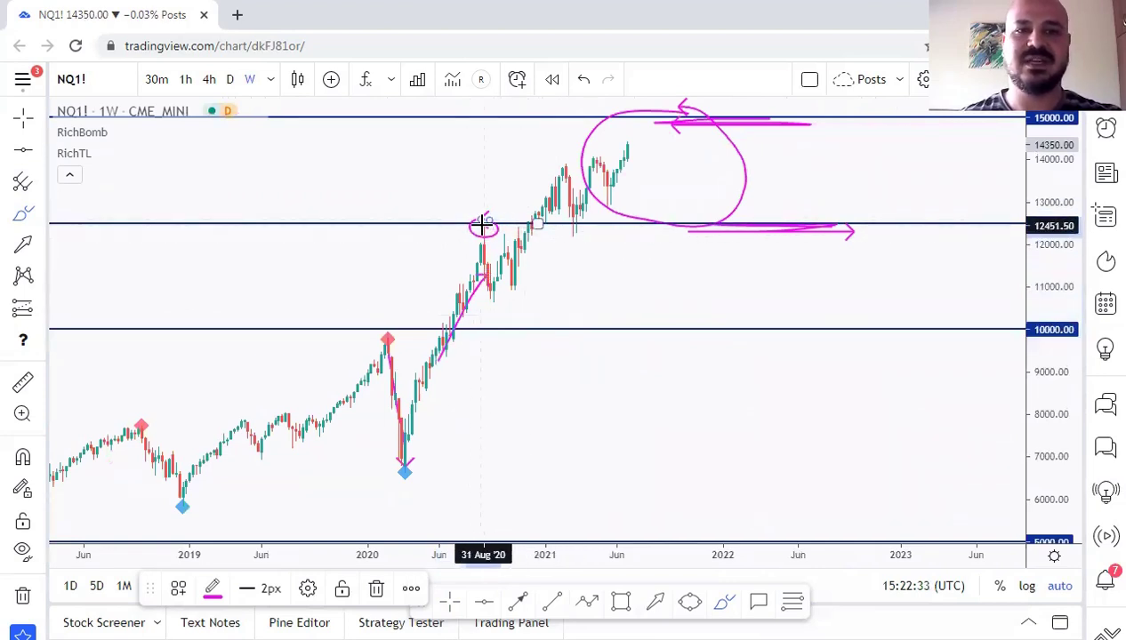
left_click_drag(563, 169, 583, 216)
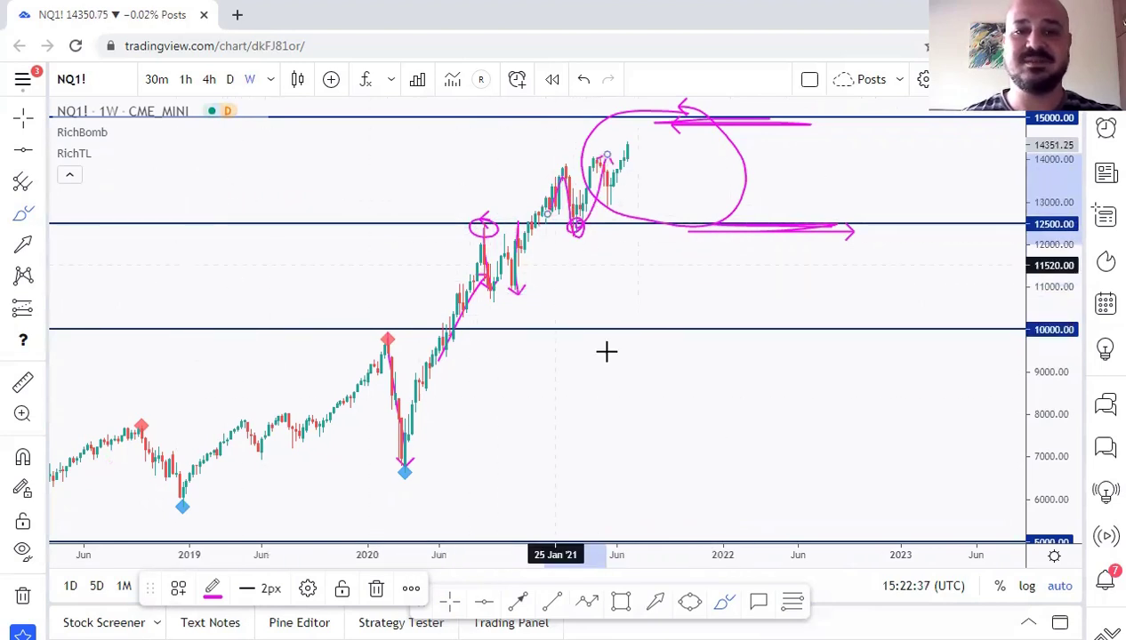
Undo the brush strokes on the weekly chart, including the circle and arrows around the latest candles.
key("ctrl+z")
key("ctrl+z")
key("ctrl+z")
key("ctrl+z")
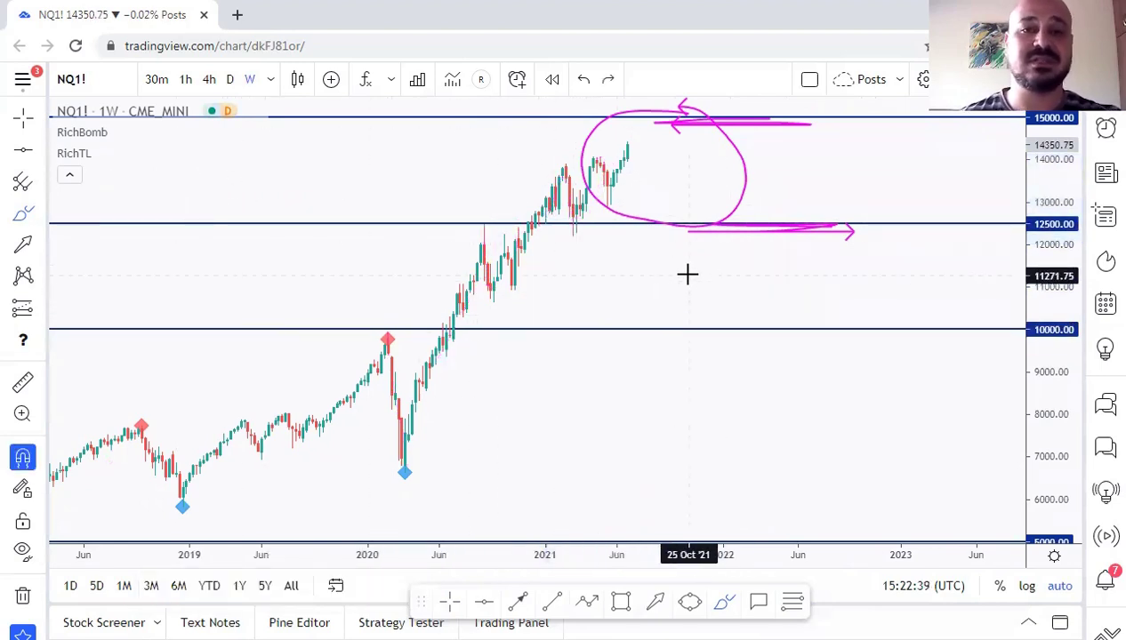
key("ctrl+z")
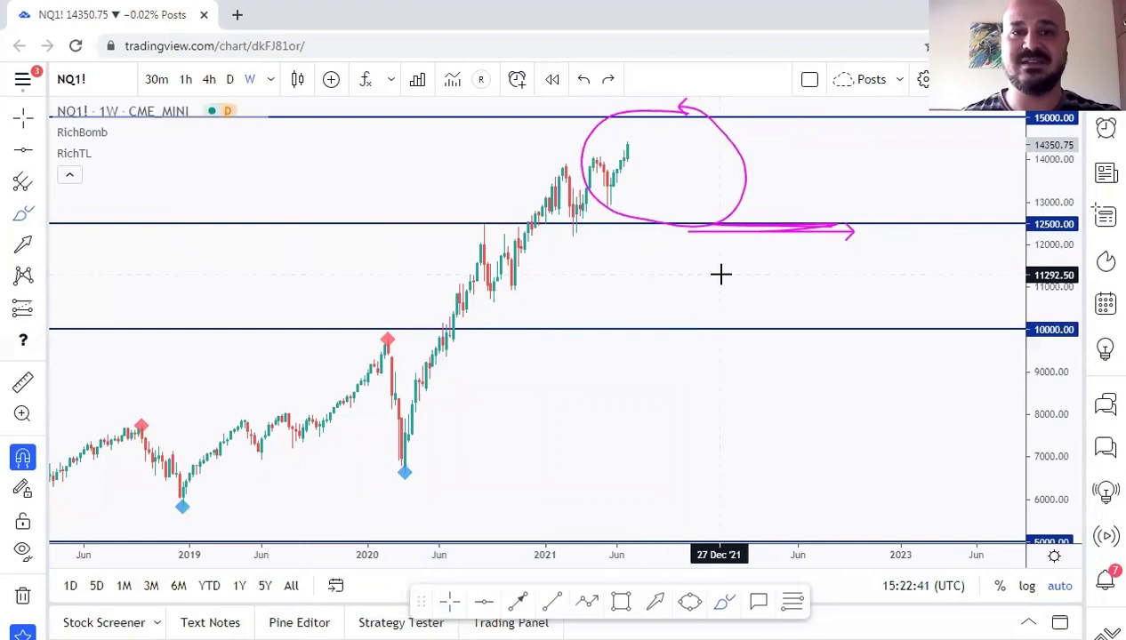
key("ctrl+z")
key("ctrl+z")
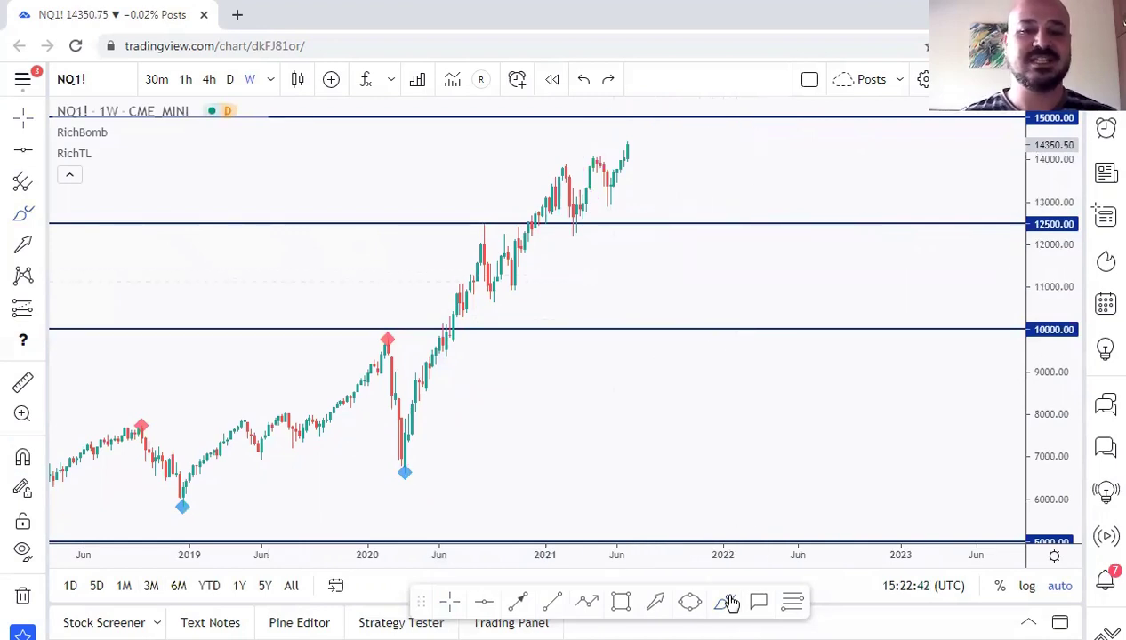
left_click(697, 117)
mouse_move(696, 117)
left_mouse_down()
mouse_move(605, 120)
mouse_move(712, 233)
mouse_move(708, 116)
left_mouse_up()
key("ctrl+z")
Brush a projected rise to 15000 with a reversal, and arrows along the earlier drops from the 10000 and 12500 levels.
left_click_drag(622, 150, 641, 117)
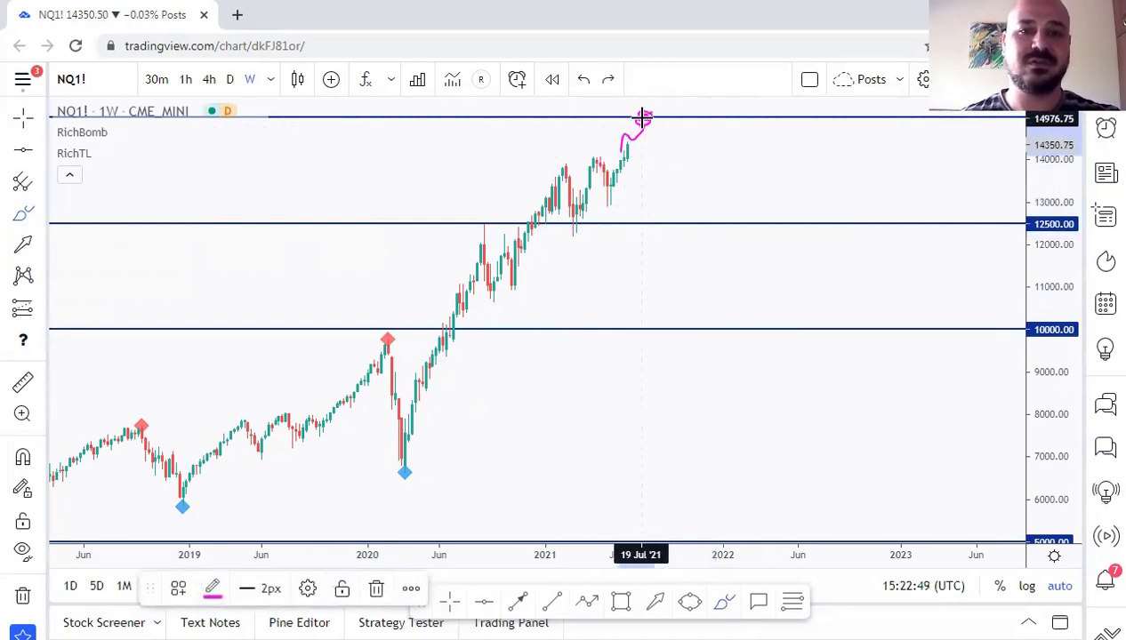
left_click_drag(675, 156, 692, 191)
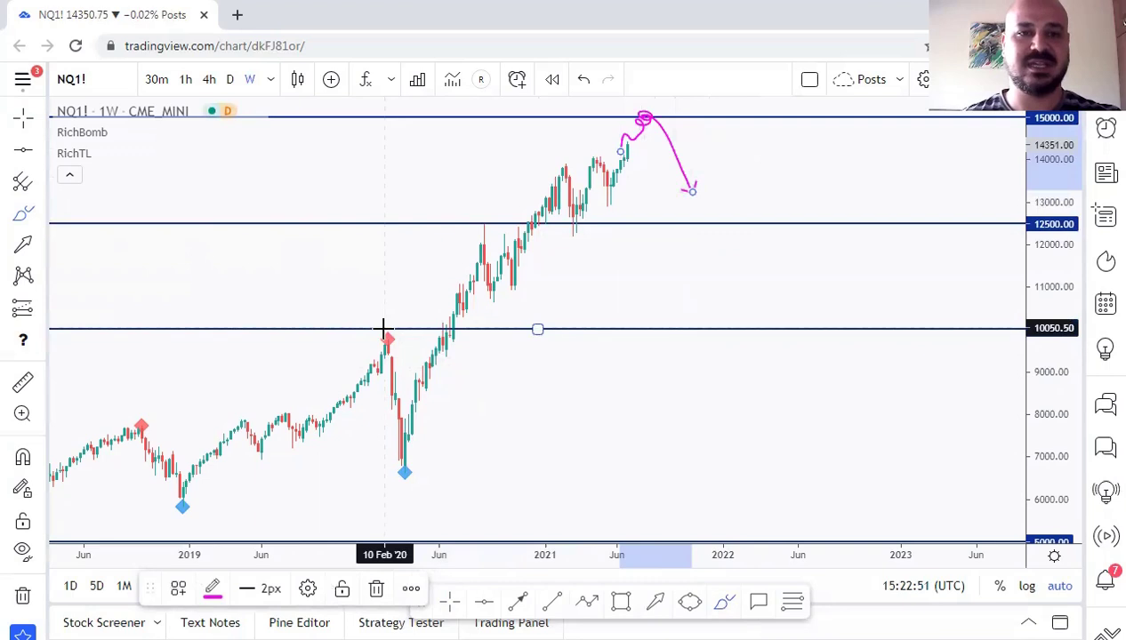
left_click_drag(384, 327, 405, 461)
left_click_drag(483, 222, 497, 296)
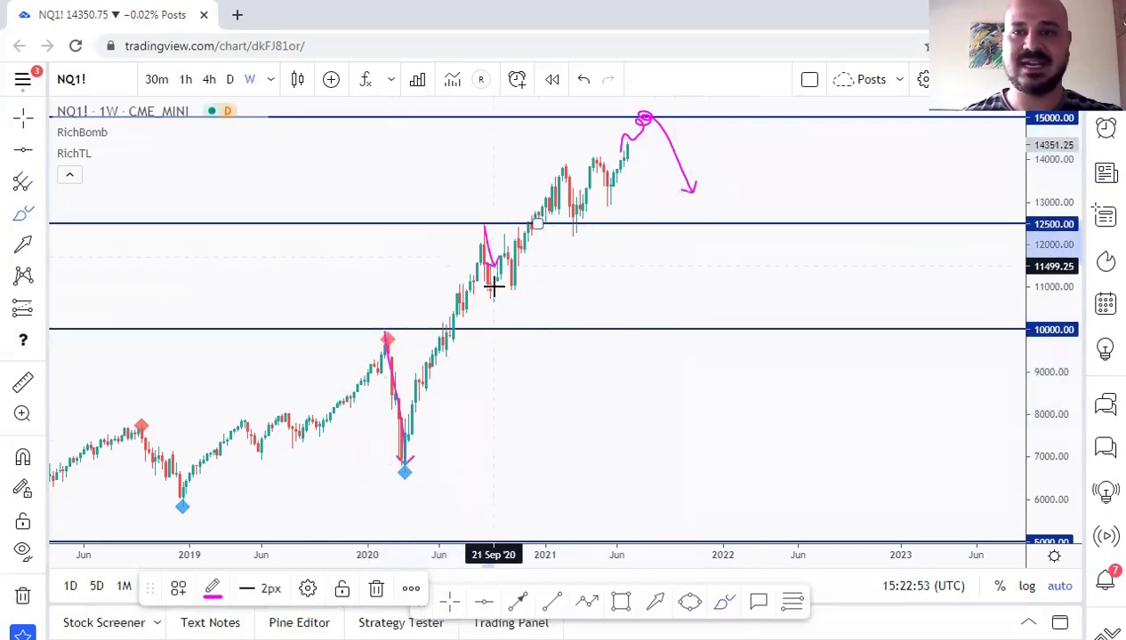
Brush projected paths for a bounce at 12500, a fall to 10000 and a breakout above 15000, and trace the early-2021 retest of 12500.
mouse_move(643, 116)
left_mouse_down()
mouse_move(716, 206)
mouse_move(756, 220)
mouse_move(781, 187)
left_mouse_up()
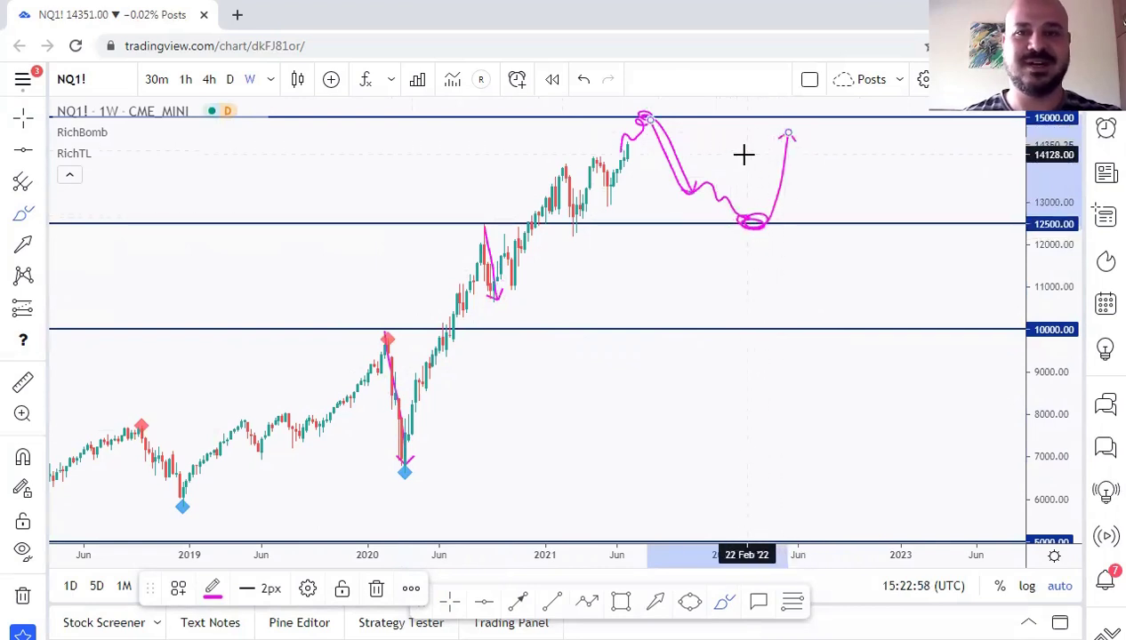
mouse_move(698, 189)
left_mouse_down()
mouse_move(709, 267)
mouse_move(722, 281)
mouse_move(741, 219)
mouse_move(772, 321)
left_mouse_up()
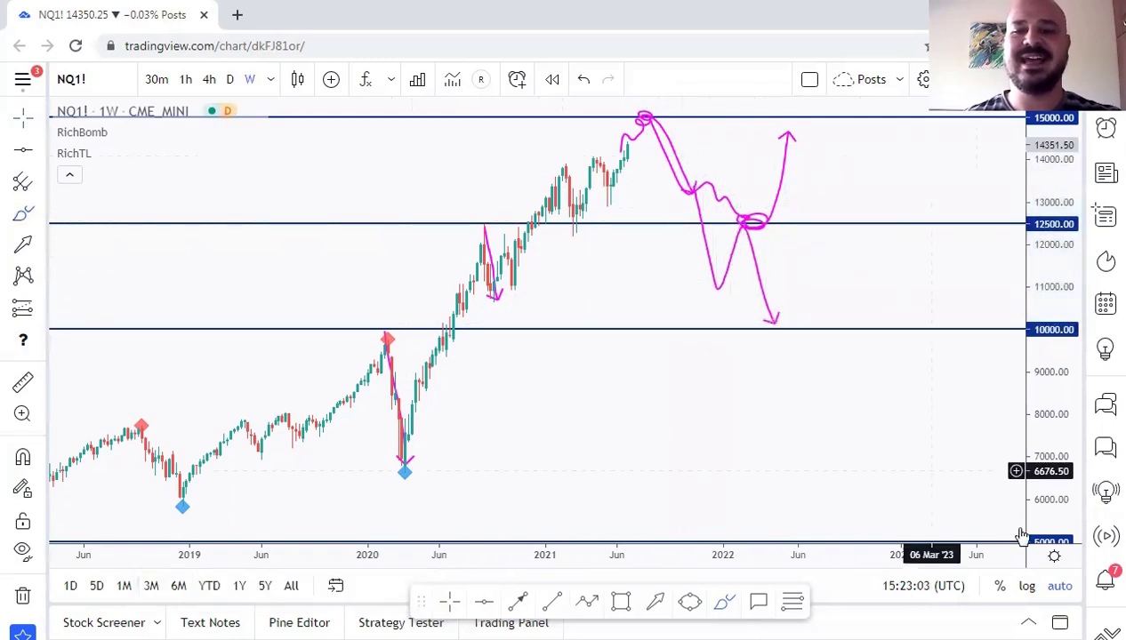
left_click_drag(913, 491, 889, 630)
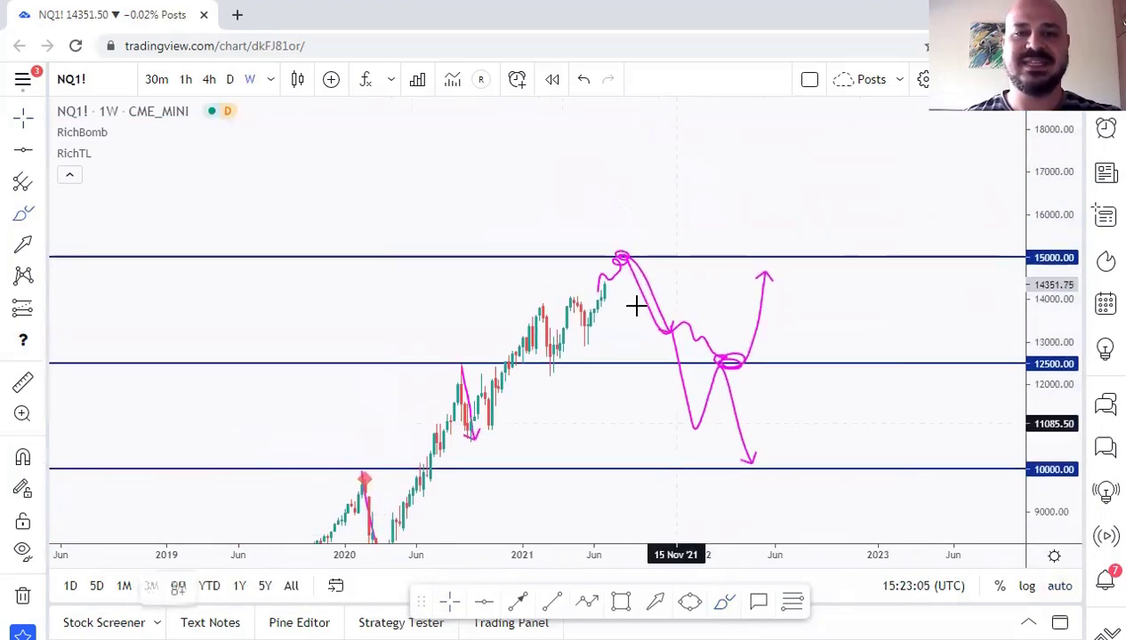
mouse_move(610, 296)
left_mouse_down()
mouse_move(629, 188)
mouse_move(671, 256)
mouse_move(689, 253)
mouse_move(742, 166)
left_mouse_up()
left_click_drag(528, 309, 569, 372)
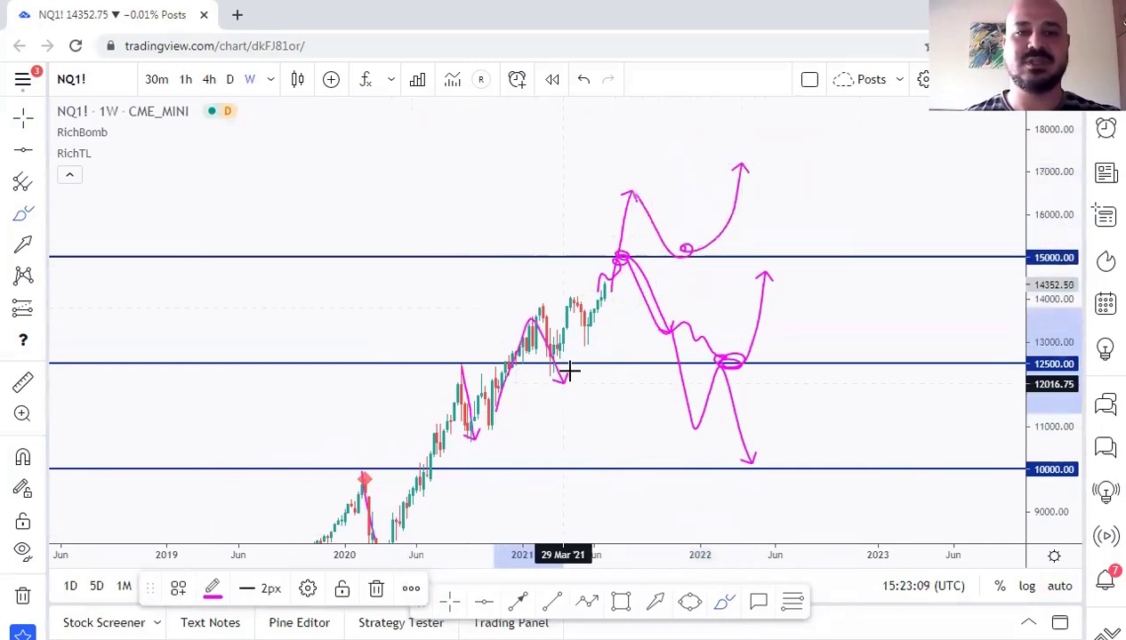
Undo the projected price paths and reaction arrows, leaving only the horizontal levels on the chart.
key("ctrl+z")
key("ctrl+z")
key("ctrl+z")
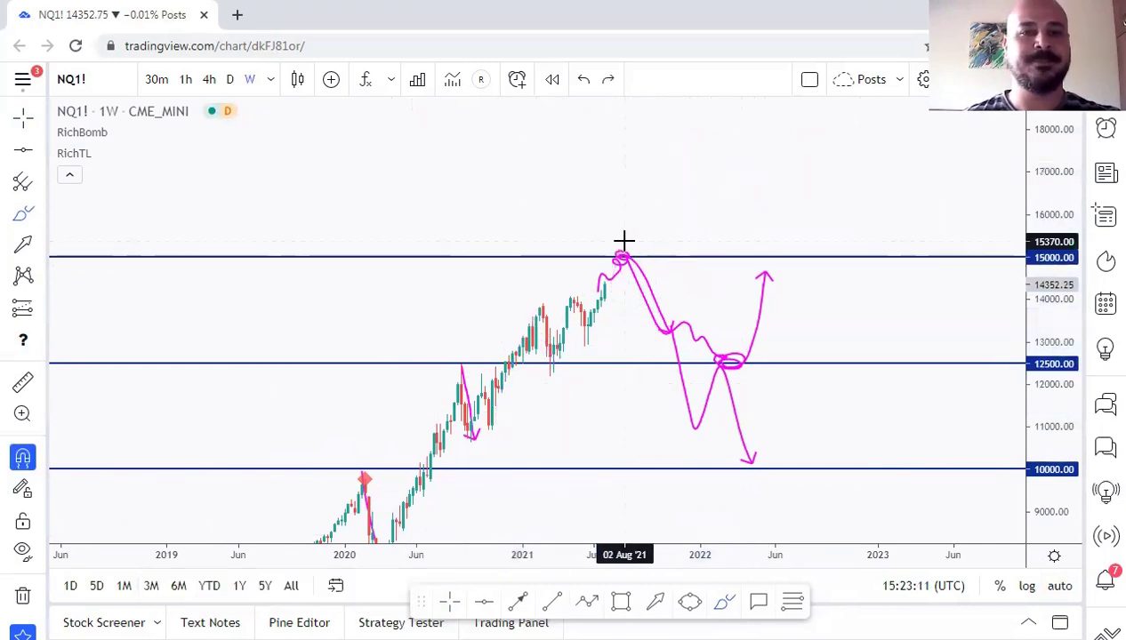
key("ctrl+z")
Brush a box around the latest candles between 12500 and 15000 with possible reversal paths at both levels, and undo the strokes.
mouse_move(672, 115)
left_mouse_down()
mouse_move(649, 113)
mouse_move(559, 230)
left_mouse_up()
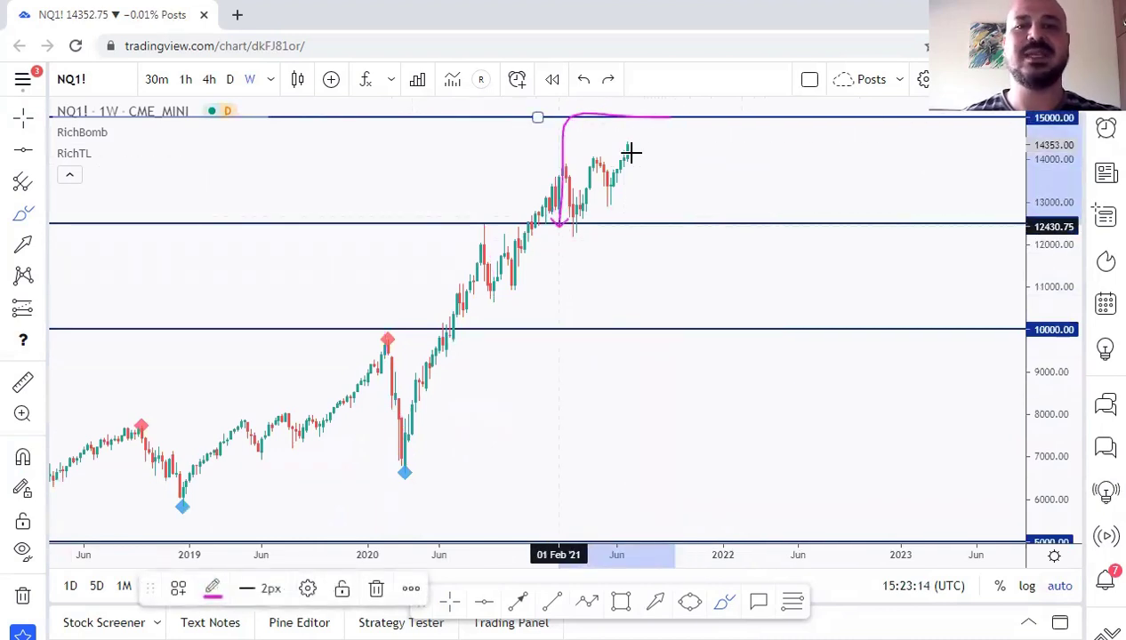
mouse_move(633, 148)
left_mouse_down()
mouse_move(639, 116)
mouse_move(676, 186)
mouse_move(680, 177)
mouse_move(635, 213)
mouse_move(729, 164)
left_mouse_up()
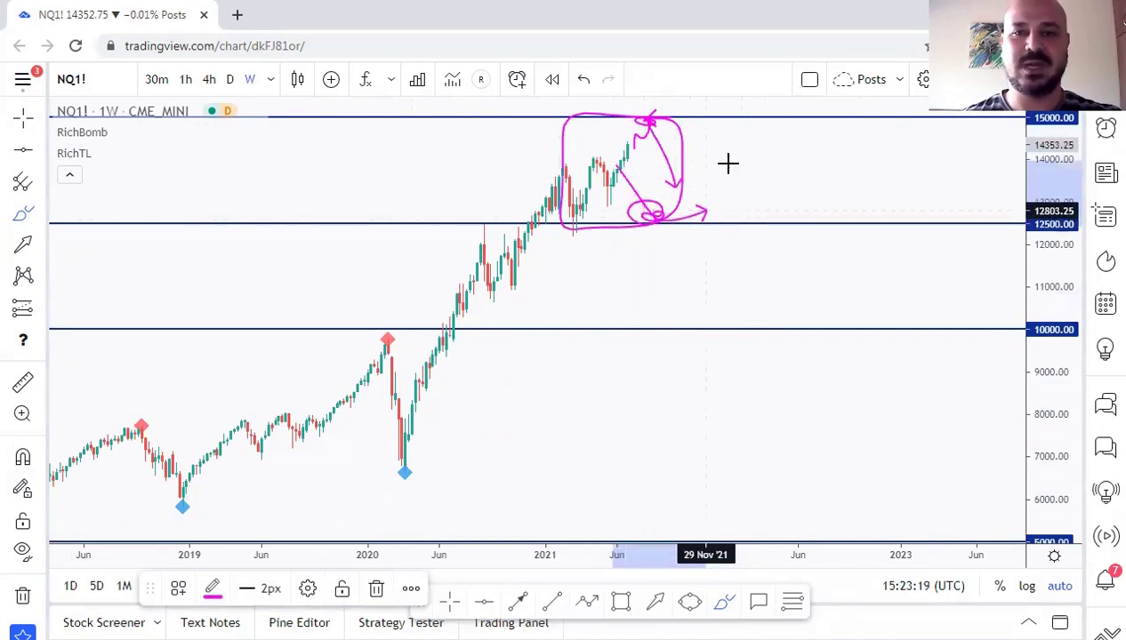
key("ctrl+z")
key("ctrl+z")
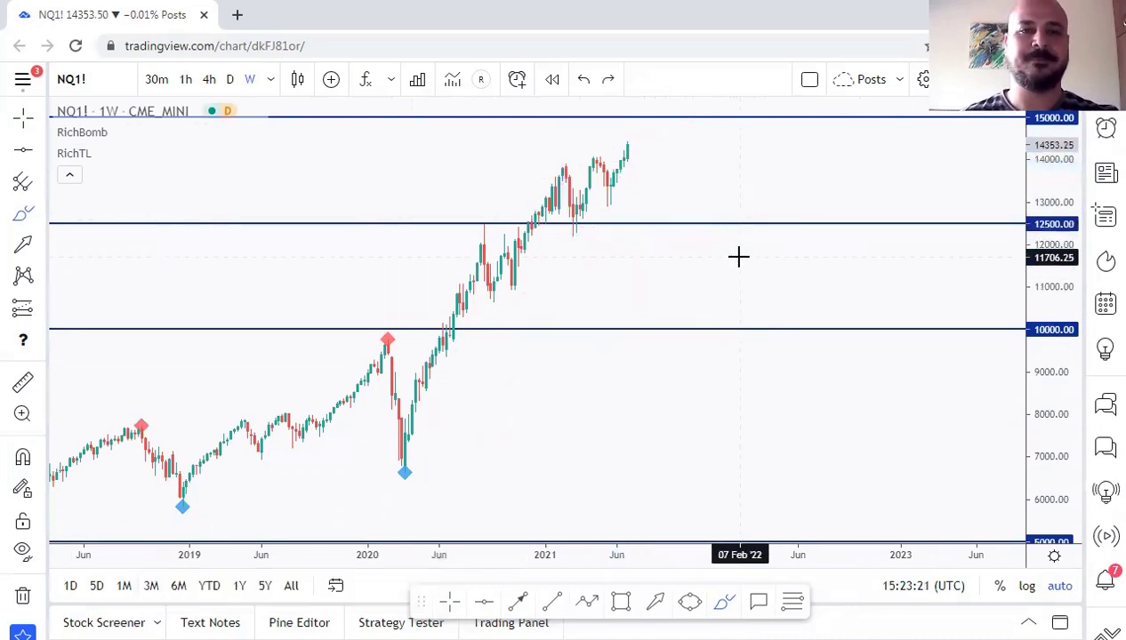
Switch the chart to the daily timeframe and show the price history from 2015 onward.
left_click(233, 79)
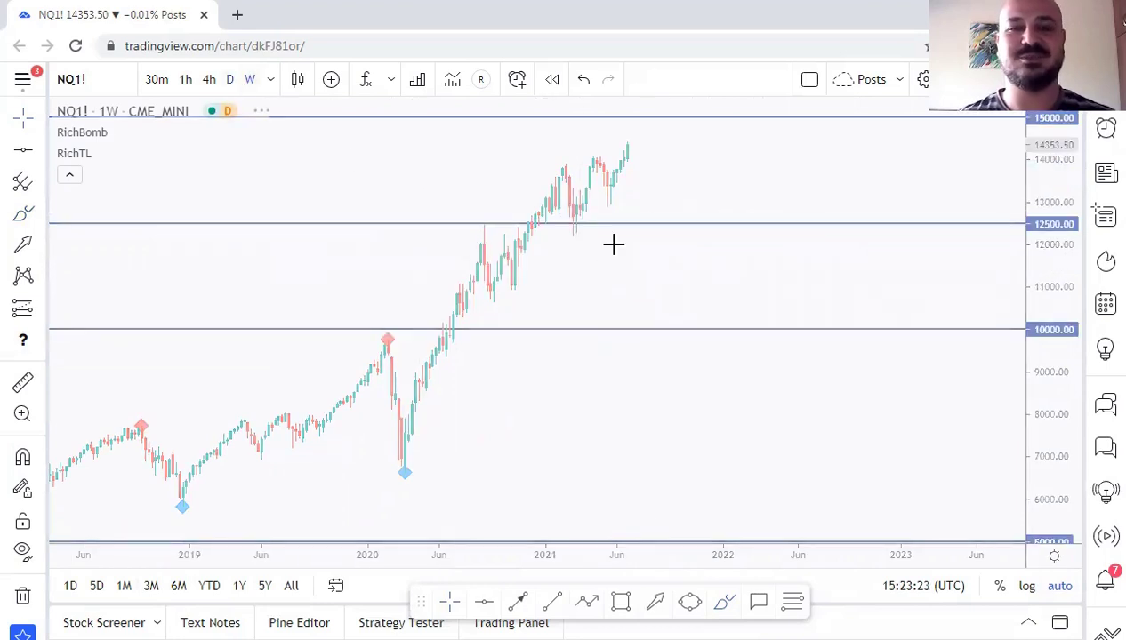
scroll(614, 247, "down", 5)
scroll(612, 251, "down", 5)
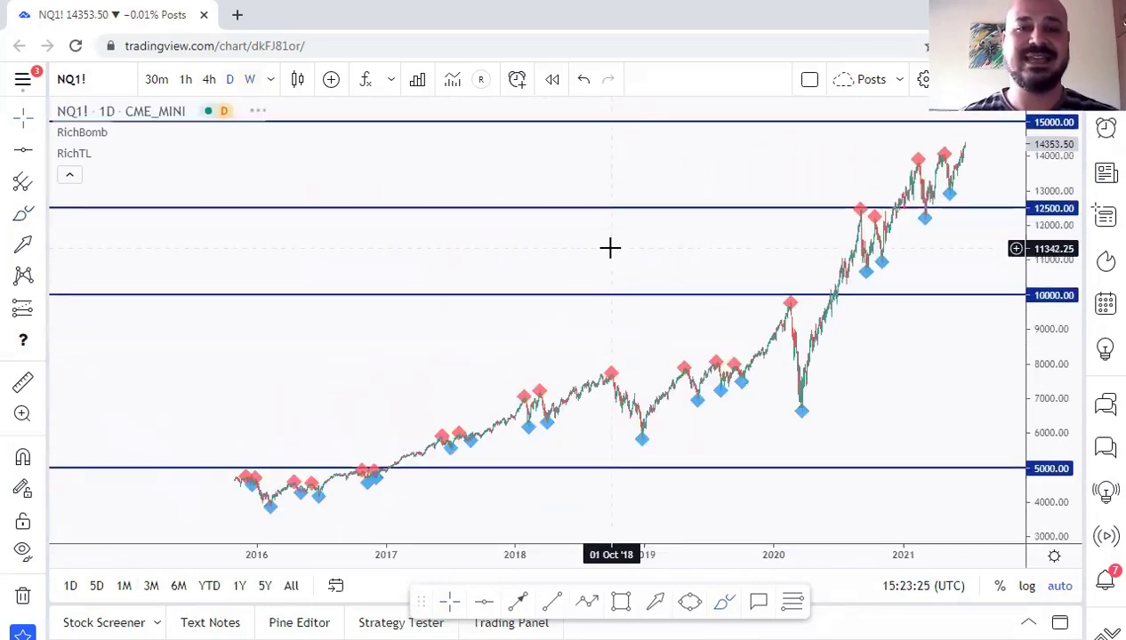
scroll(624, 259, "down", 2)
left_click_drag(691, 254, 618, 257)
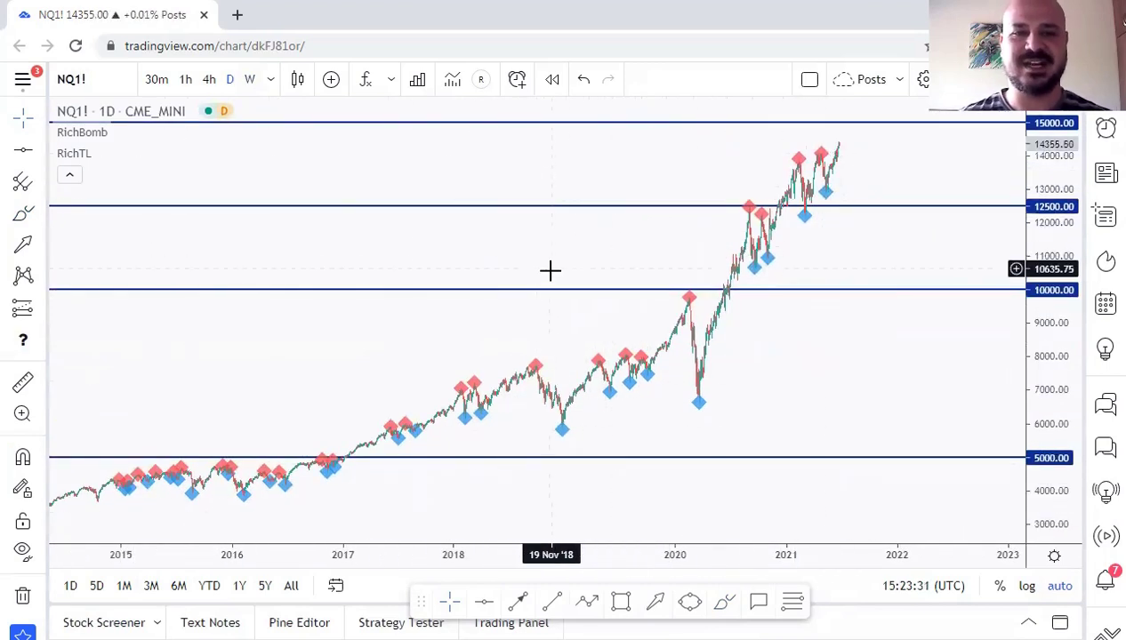
Compare the horizontal levels on the weekly timeframe with the daily timeframe, ending on the daily chart.
left_click(250, 79)
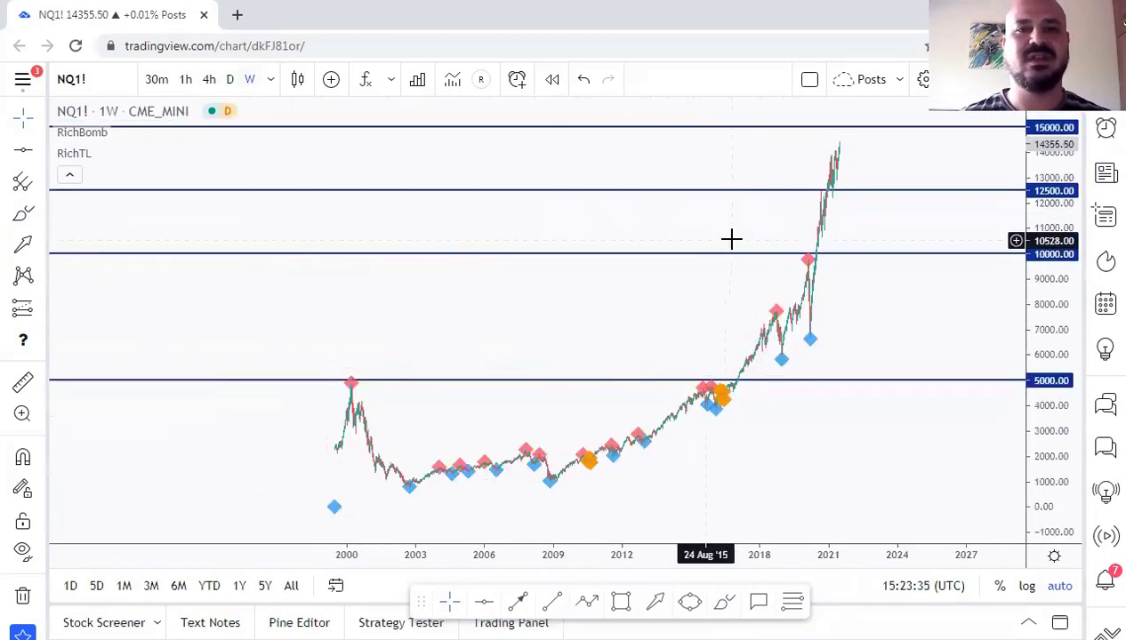
left_click_drag(710, 244, 659, 249)
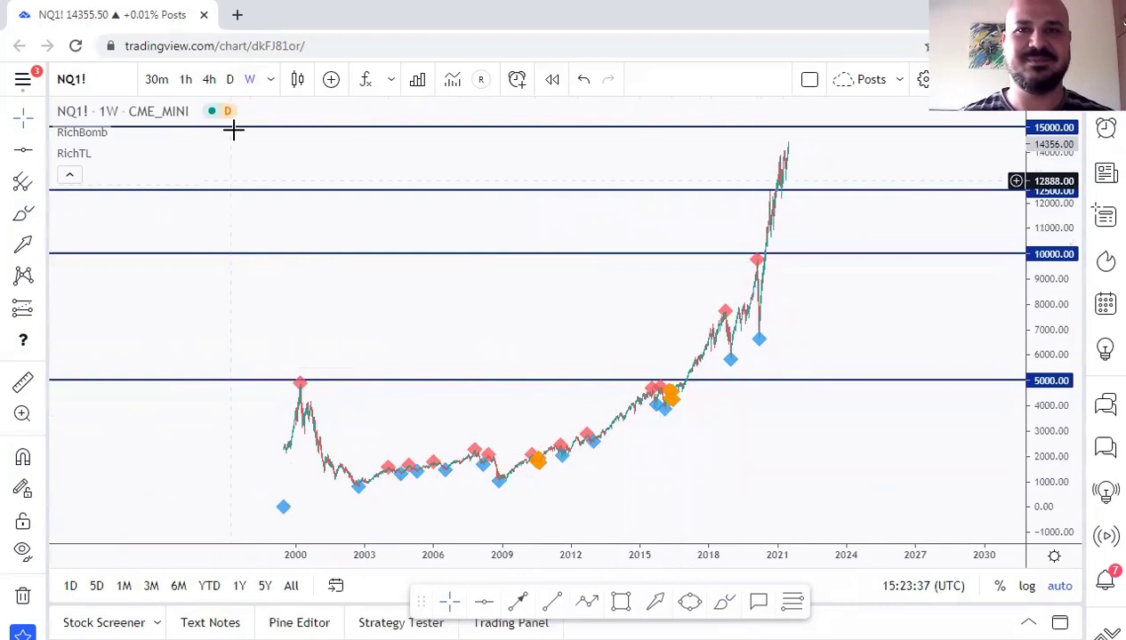
left_click(230, 80)
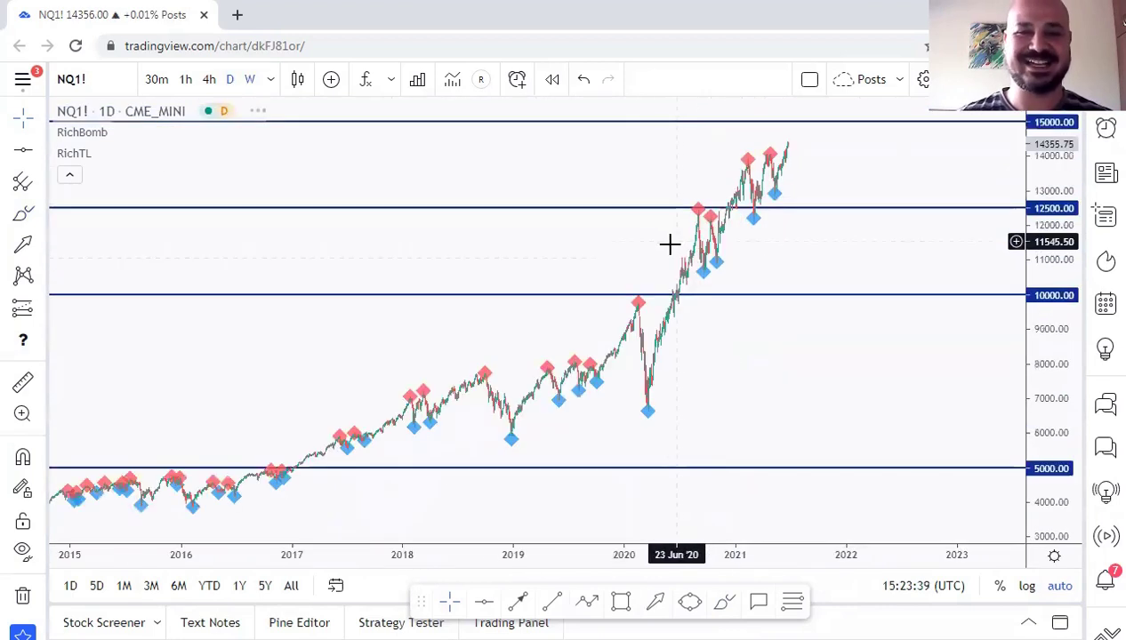
left_click_drag(628, 248, 604, 249)
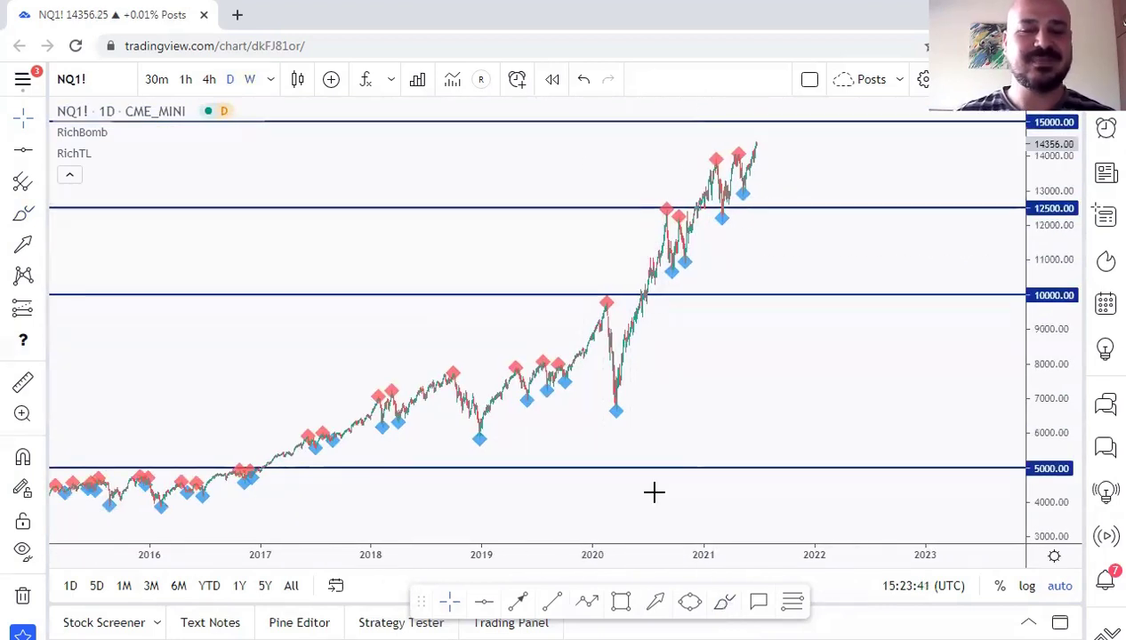
Brush a curved arrow along the uptrend since 2015, circle the steep rise after 2020, and undo both strokes.
mouse_move(109, 508)
left_mouse_down()
mouse_move(738, 148)
mouse_move(636, 231)
mouse_move(770, 182)
left_mouse_up()
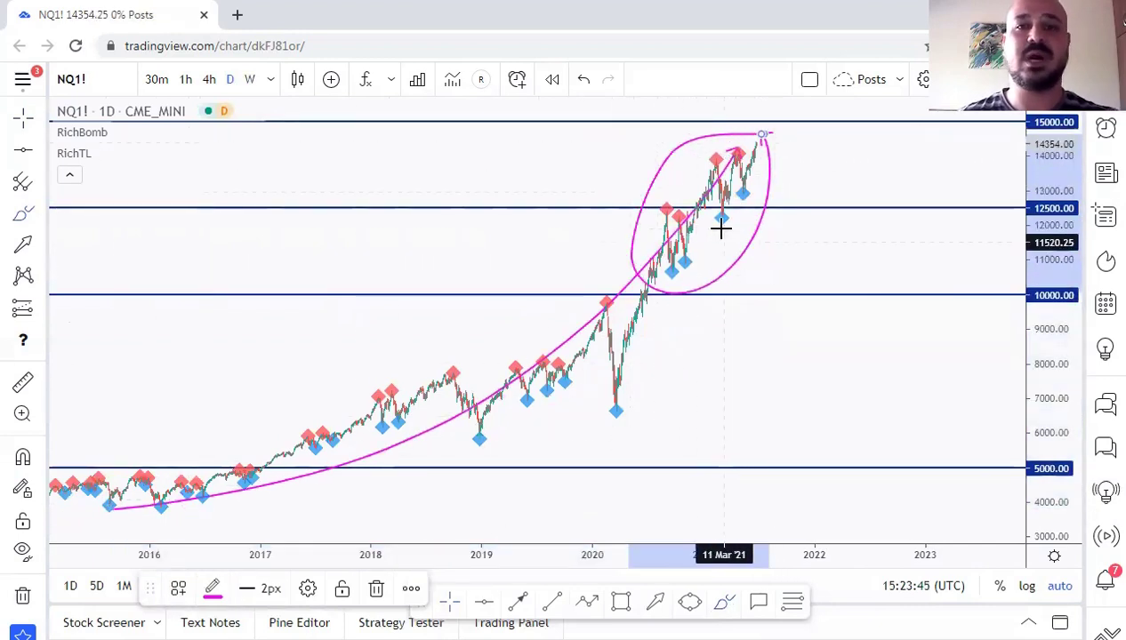
key("ctrl+z")
key("ctrl+z")
Draw a trend line from the September 2020 low along the rising lows to about 14245 in late September 2021.
scroll(633, 258, "up", 5)
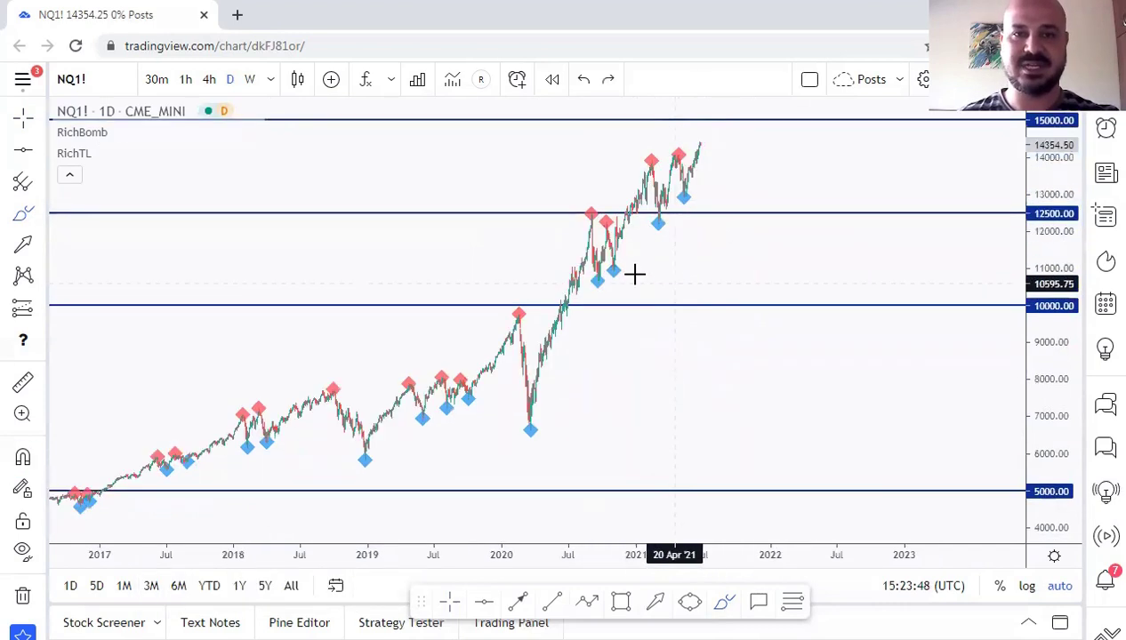
scroll(659, 296, "up", 5)
left_click_drag(531, 305, 804, 279)
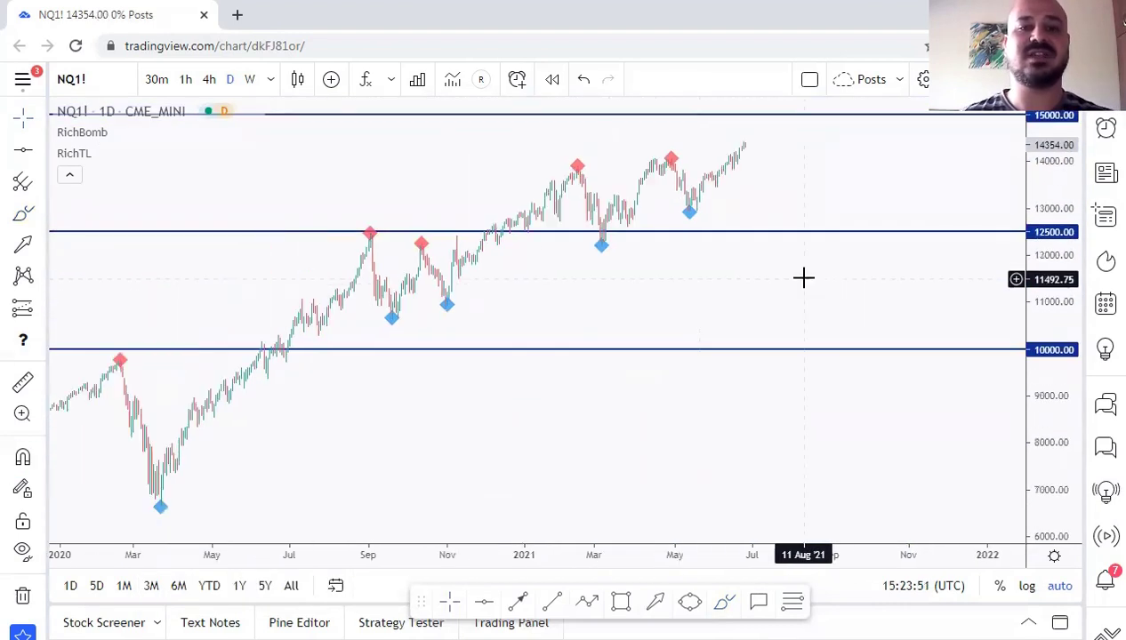
scroll(717, 311, "up", 2)
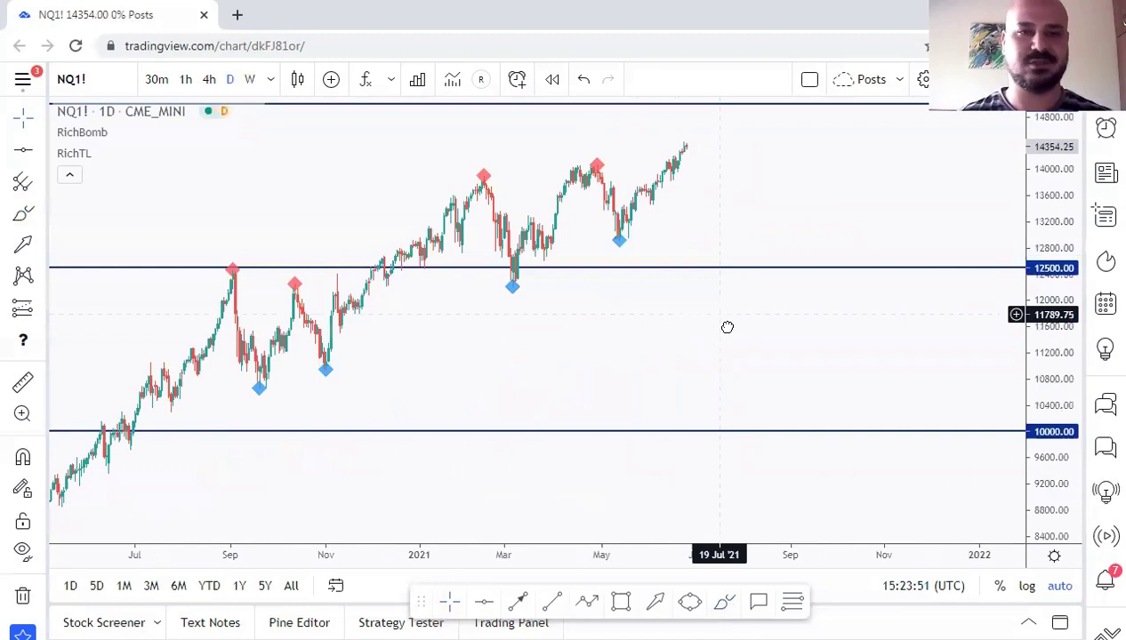
scroll(648, 299, "up", 1)
left_click(553, 607)
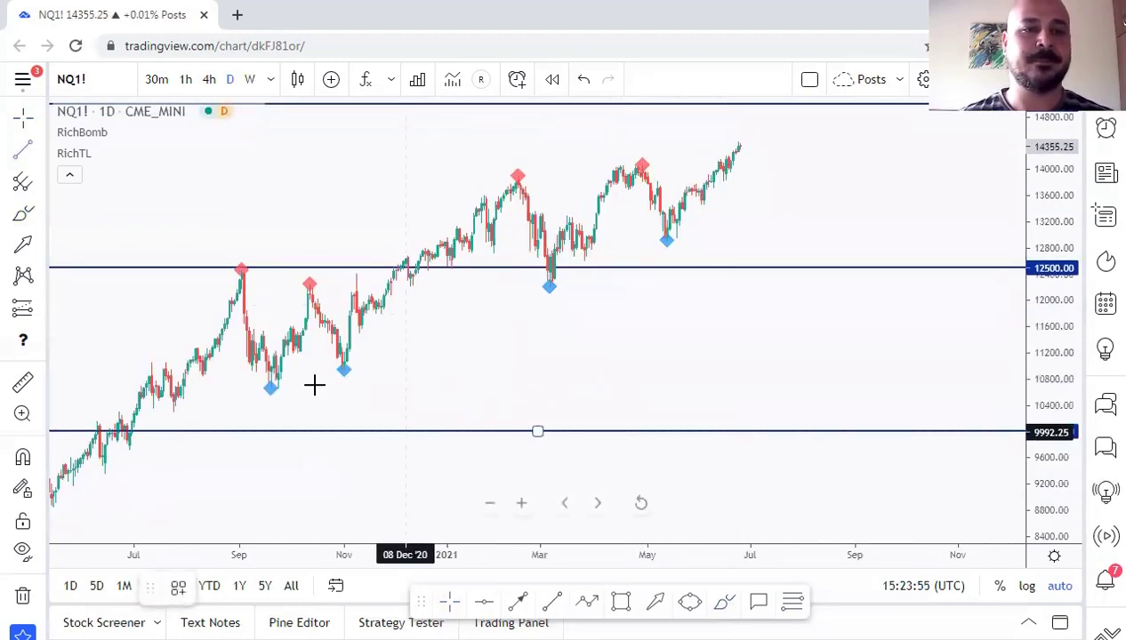
left_click(266, 393)
left_click(890, 153)
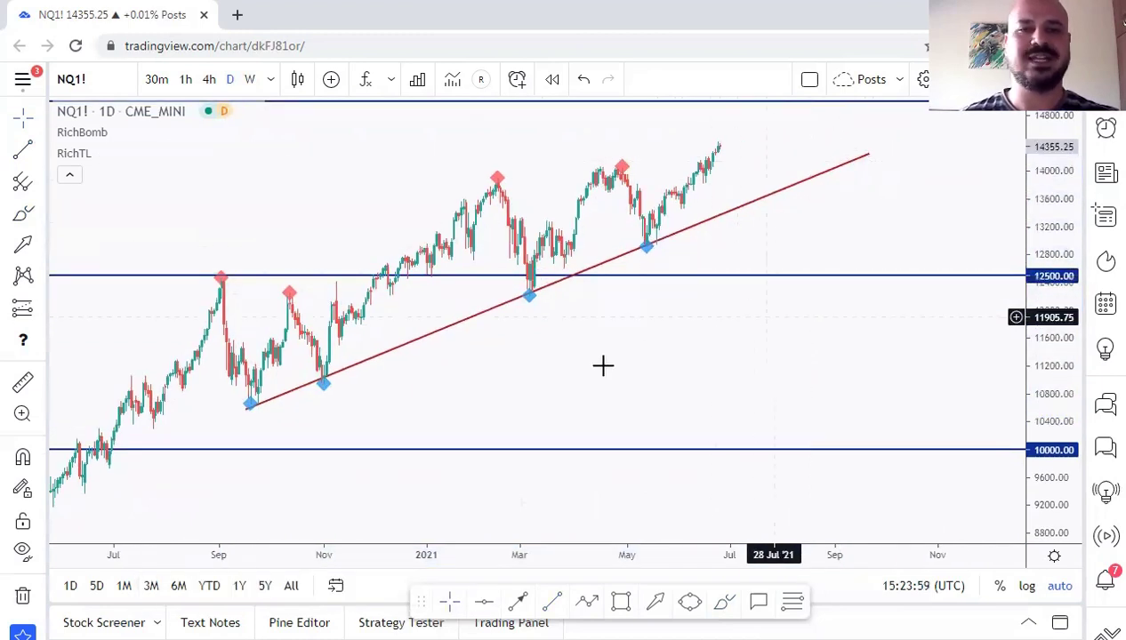
Adjust the rising trend line to run from the September 2020 low at about 10640 to about 14500 in late October 2021.
scroll(545, 375, "down", 5)
scroll(553, 294, "down", 3)
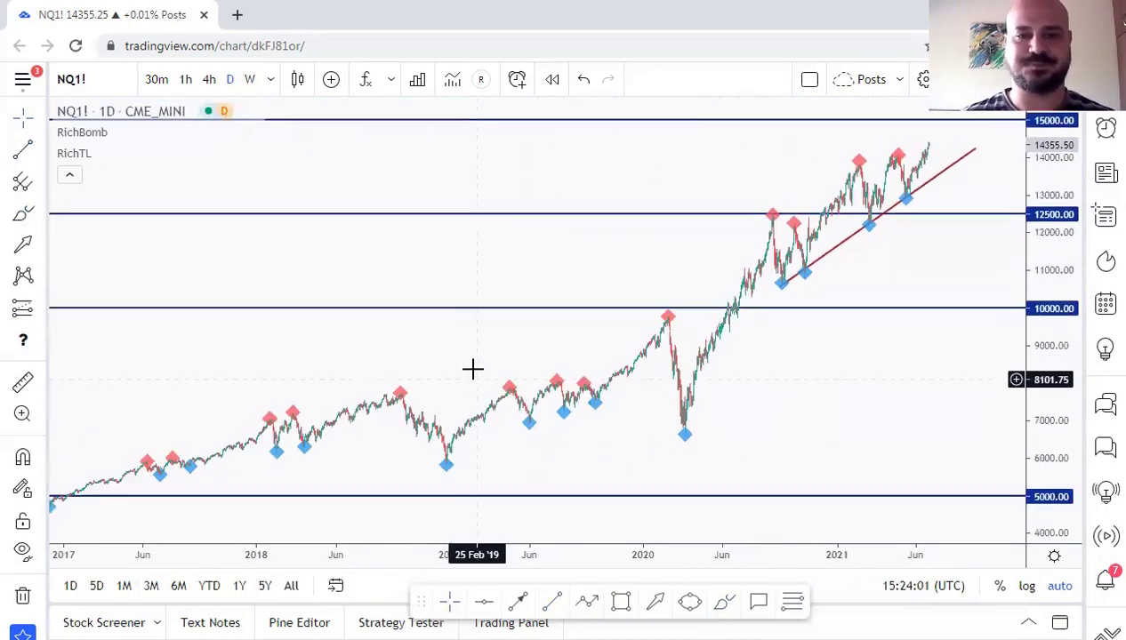
left_click_drag(738, 257, 616, 267)
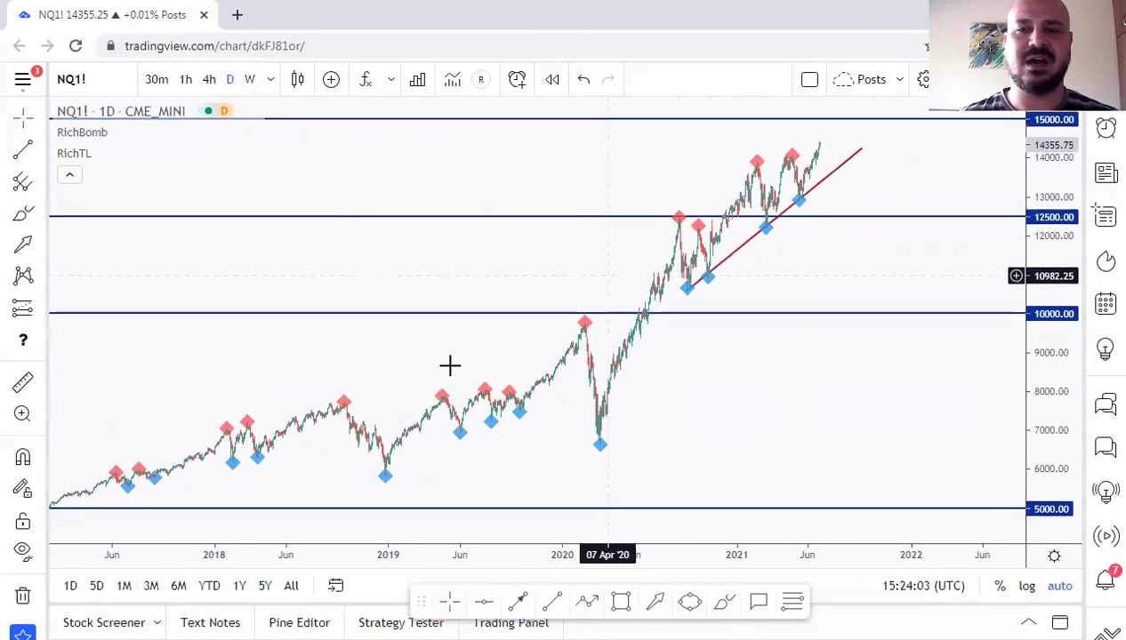
scroll(607, 339, "up", 3)
scroll(609, 339, "up", 3)
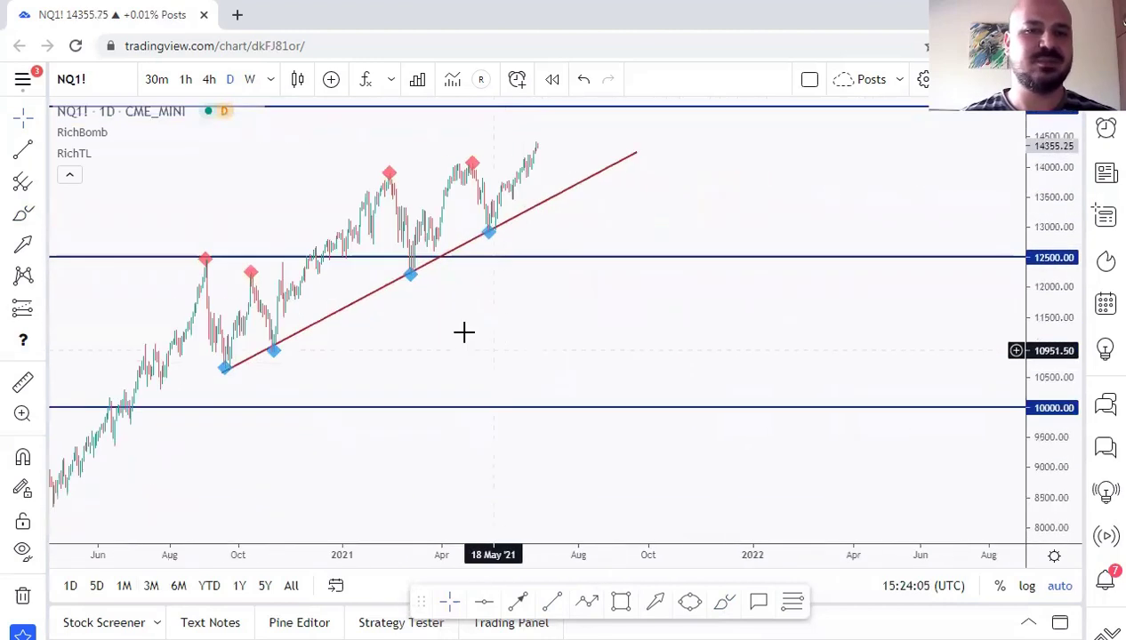
left_click_drag(190, 337, 512, 283)
scroll(669, 279, "up", 4)
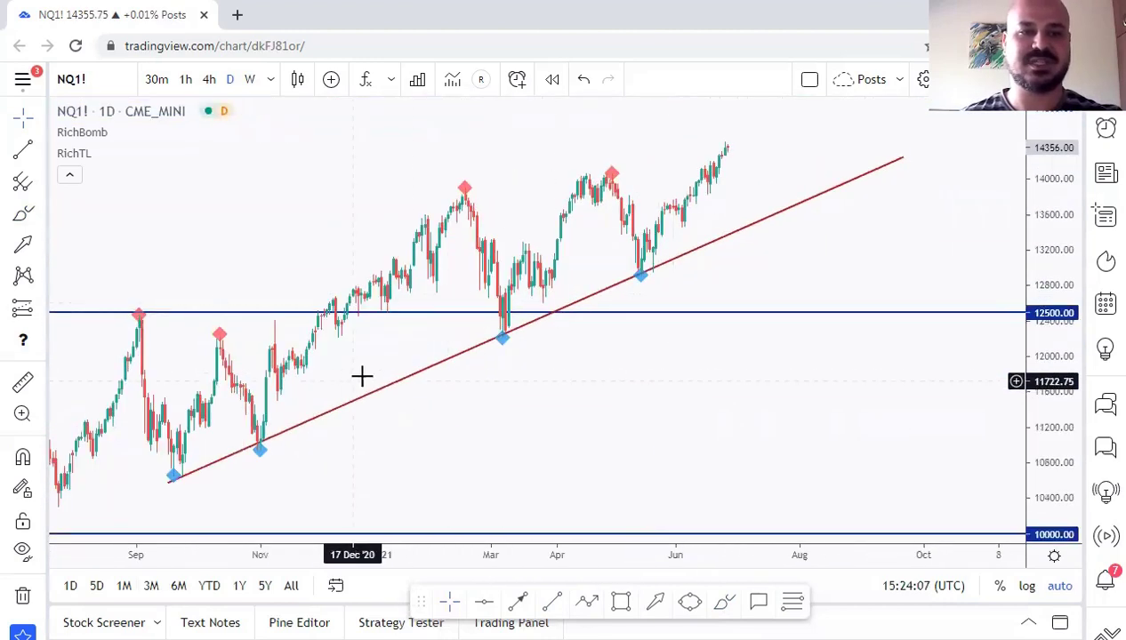
left_click(178, 476)
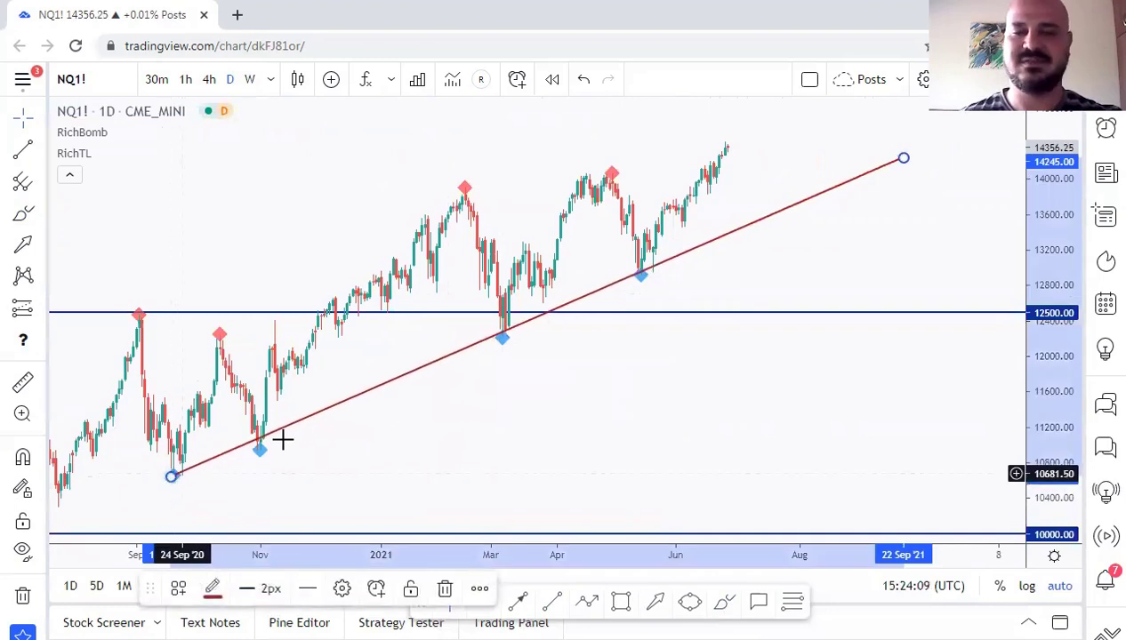
left_click_drag(543, 359, 498, 397)
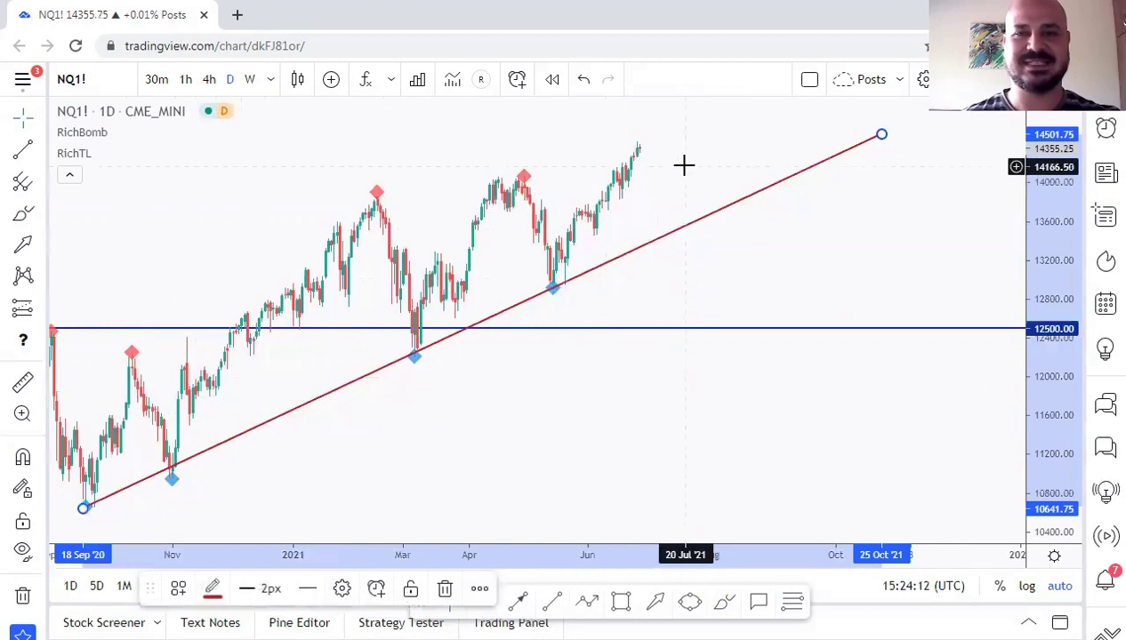
left_click_drag(691, 172, 766, 157)
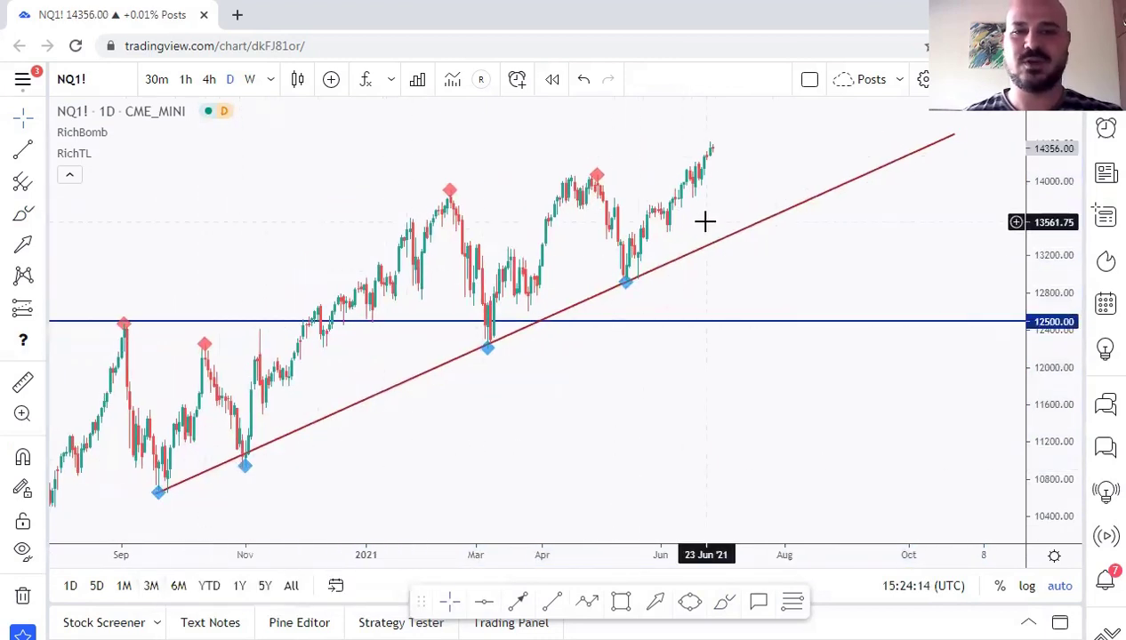
Brush possible price paths to the trend line and the 12500 level with a box up to 15000, and undo the strokes.
mouse_move(715, 144)
left_mouse_down()
mouse_move(733, 199)
mouse_move(757, 218)
mouse_move(752, 209)
mouse_move(789, 151)
mouse_move(787, 115)
mouse_move(796, 118)
left_mouse_up()
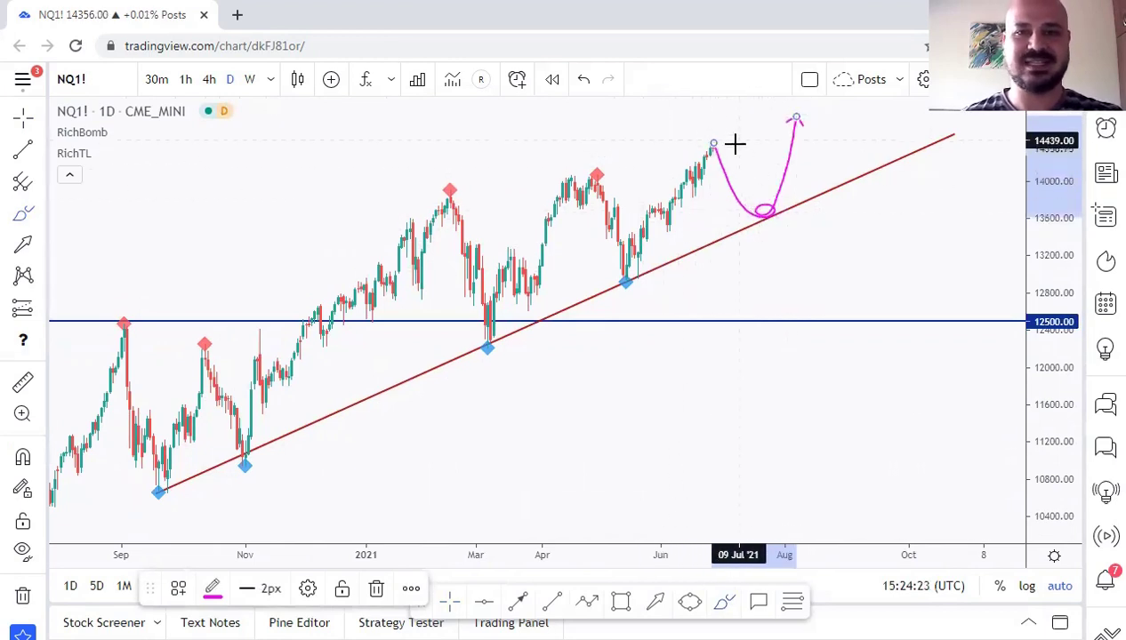
scroll(734, 144, "down", 4)
left_click_drag(807, 158, 732, 157)
left_click(729, 601)
left_click(763, 138)
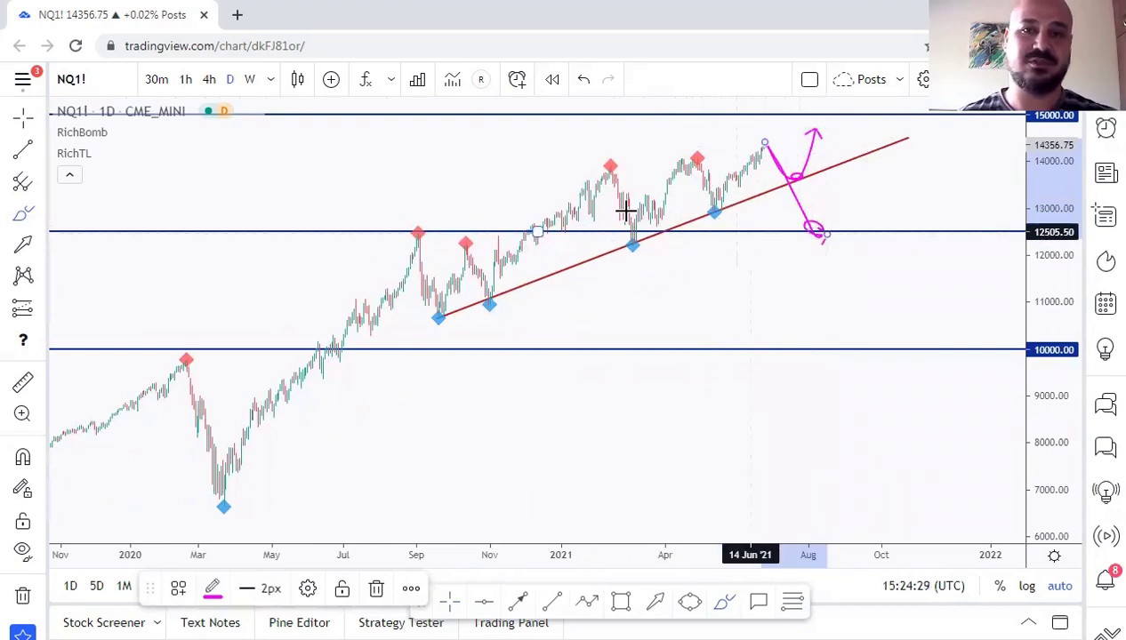
mouse_move(747, 117)
left_mouse_down()
mouse_move(651, 118)
mouse_move(727, 117)
mouse_move(685, 108)
left_mouse_up()
mouse_move(678, 211)
left_mouse_down()
mouse_move(686, 219)
mouse_move(701, 176)
left_mouse_up()
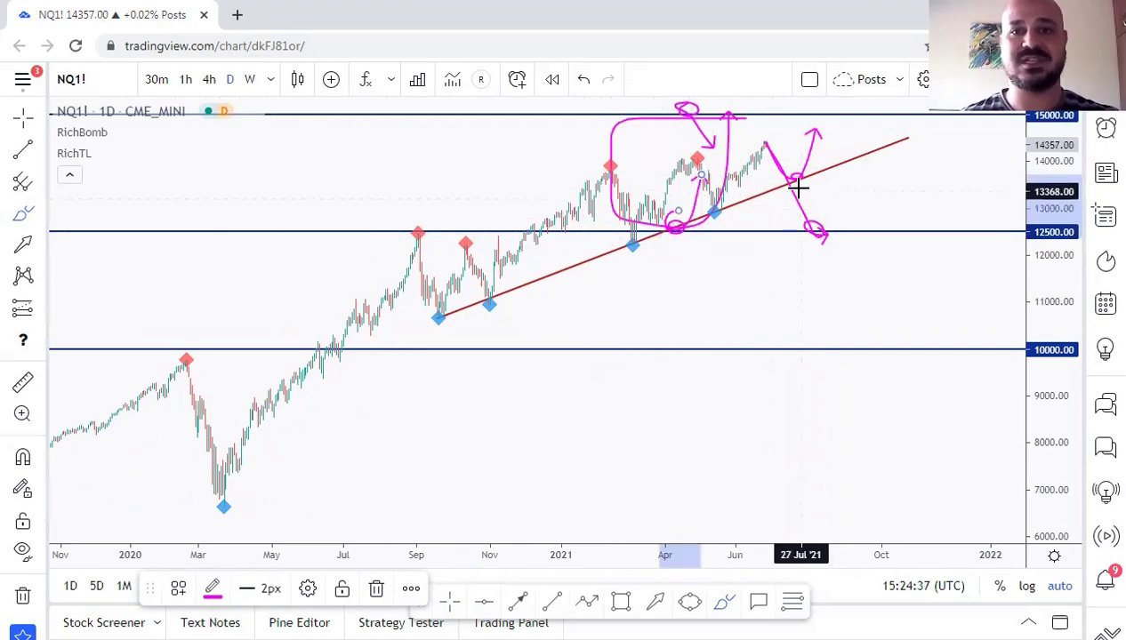
mouse_move(798, 176)
left_mouse_down()
mouse_move(809, 180)
mouse_move(799, 176)
mouse_move(812, 227)
left_mouse_up()
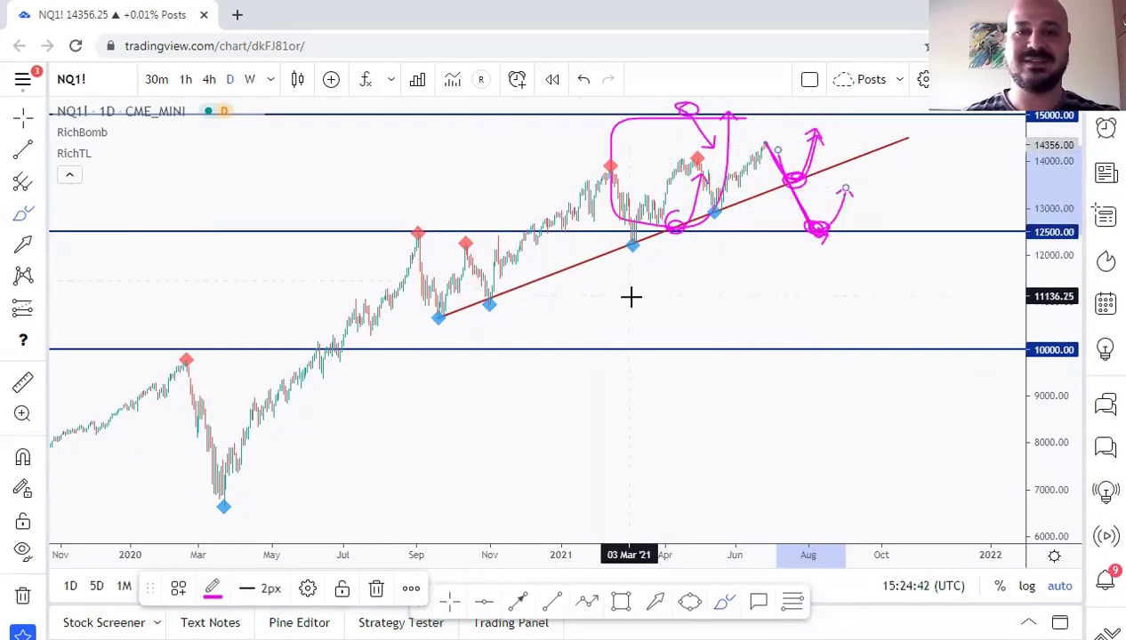
key("ctrl+z")
Duplicate the rising trend line and place the parallel copy along the September 2020 and February 2021 highs to form a channel.
scroll(631, 297, "left", 3)
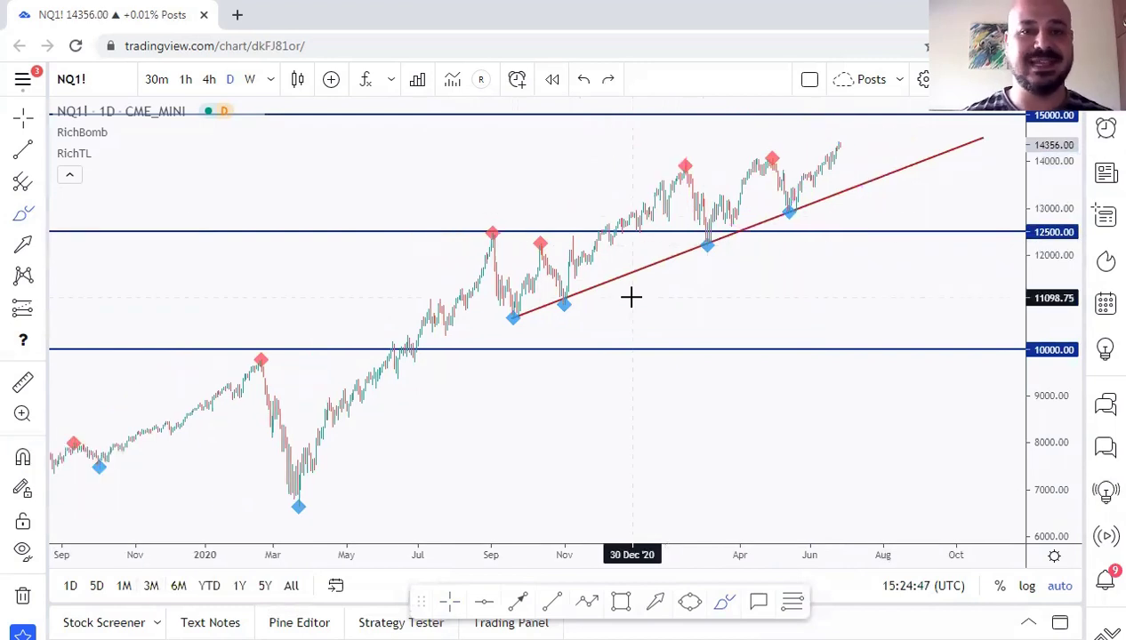
scroll(632, 299, "up", 2)
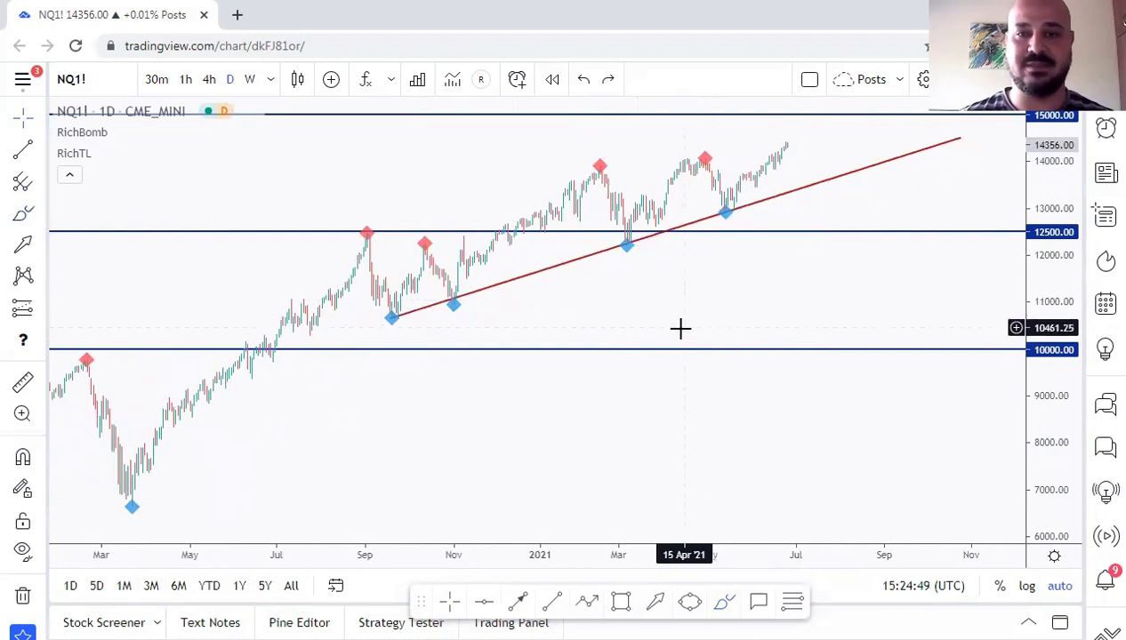
scroll(682, 329, "up", 2)
scroll(585, 347, "up", 1)
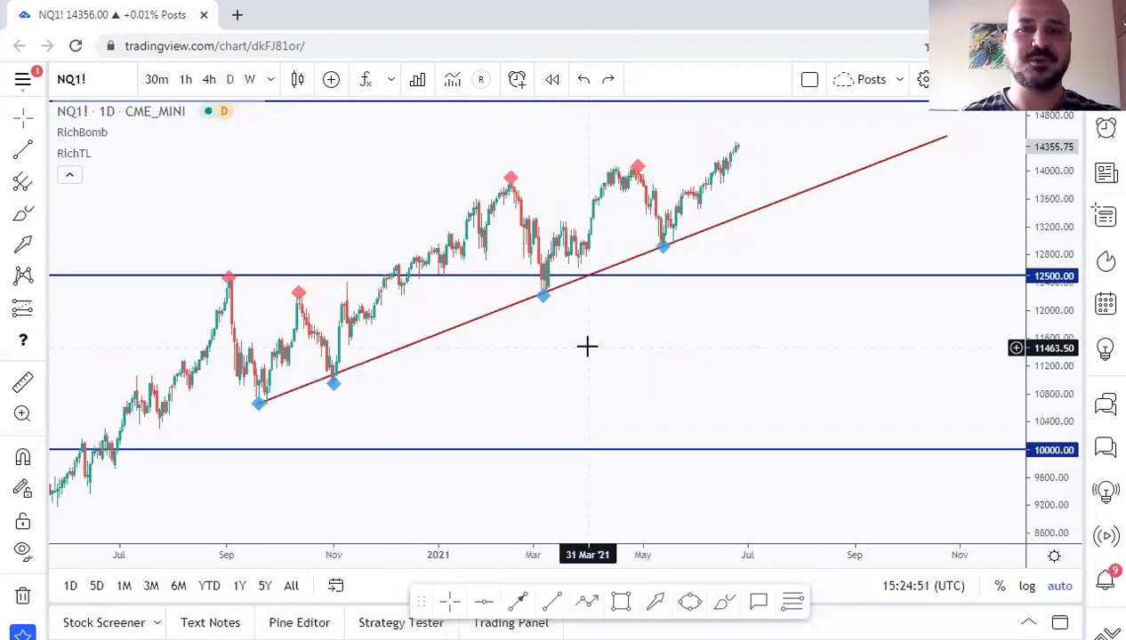
scroll(654, 371, "left", 2)
left_click_drag(619, 265, 562, 167)
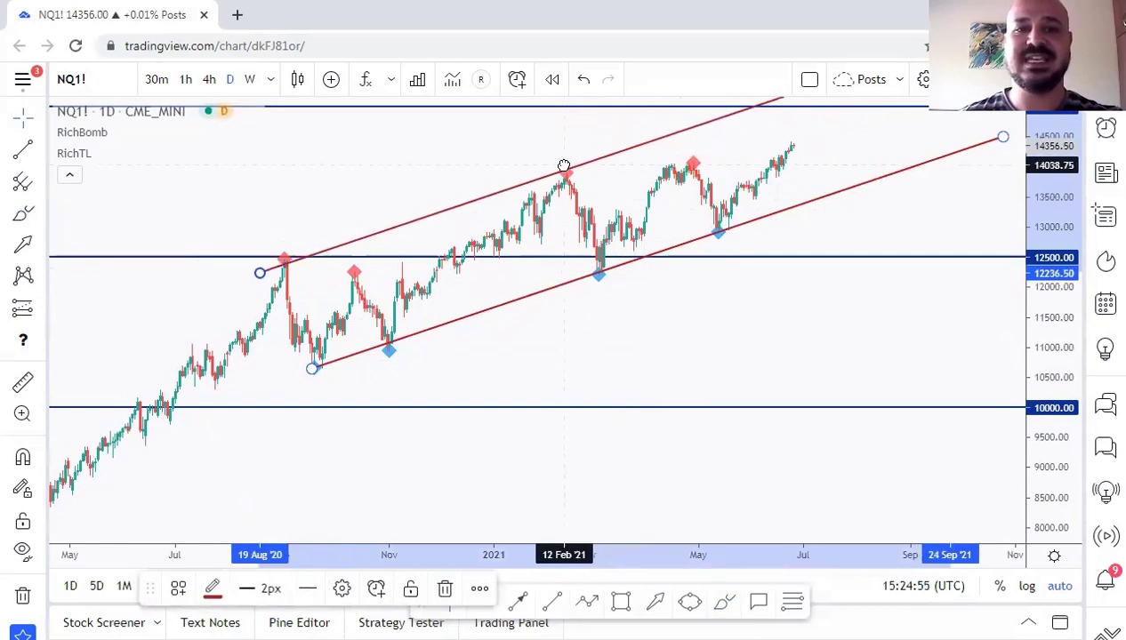
left_click(521, 159)
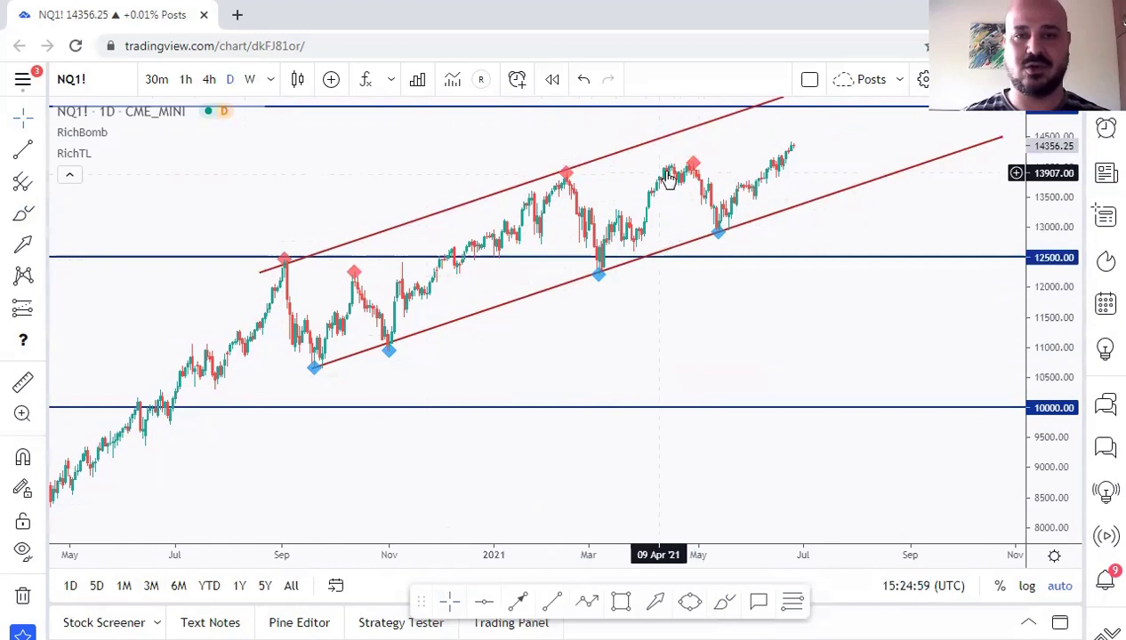
Brush arrows from the September 2020 and February 2021 highs down to the lower channel line, and delete both.
left_click(729, 603)
left_click_drag(260, 273, 329, 360)
left_click_drag(566, 173, 616, 270)
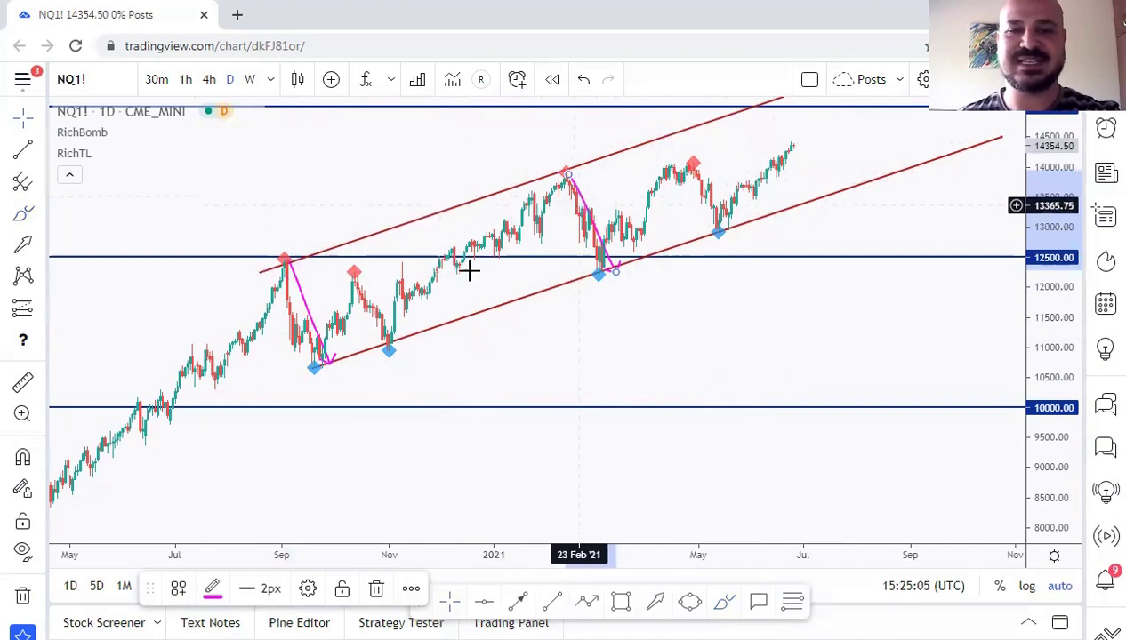
key("Delete")
left_click(294, 283)
key("Delete")
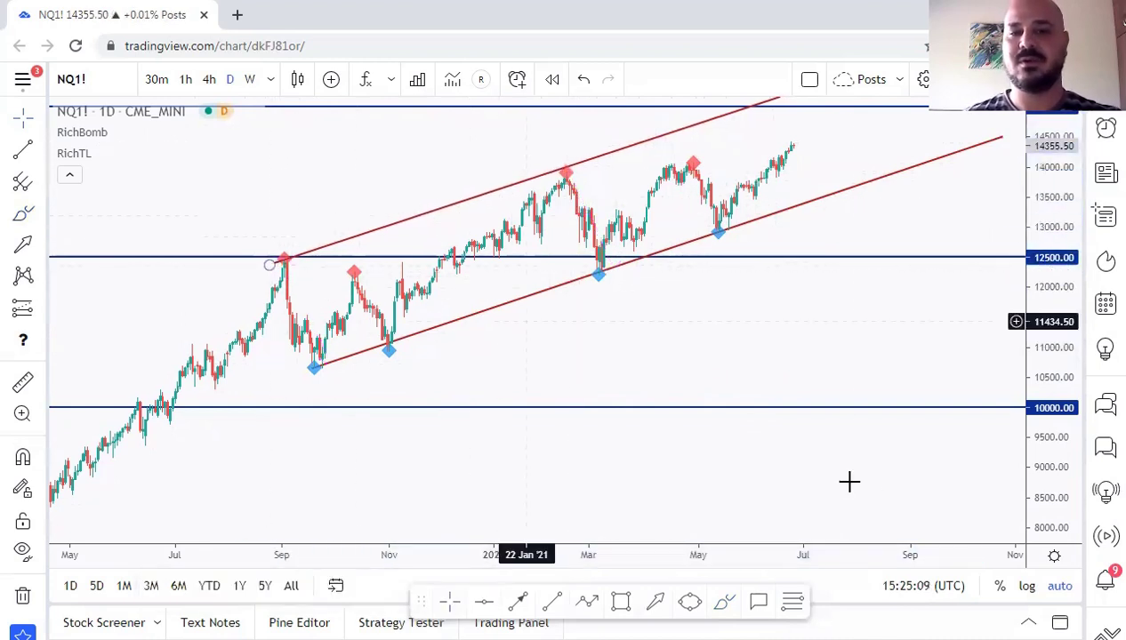
Lower the upper channel line's far end to about 15950, circle its crossing with the 15000 level, and undo the circle.
left_click_drag(926, 301, 860, 400)
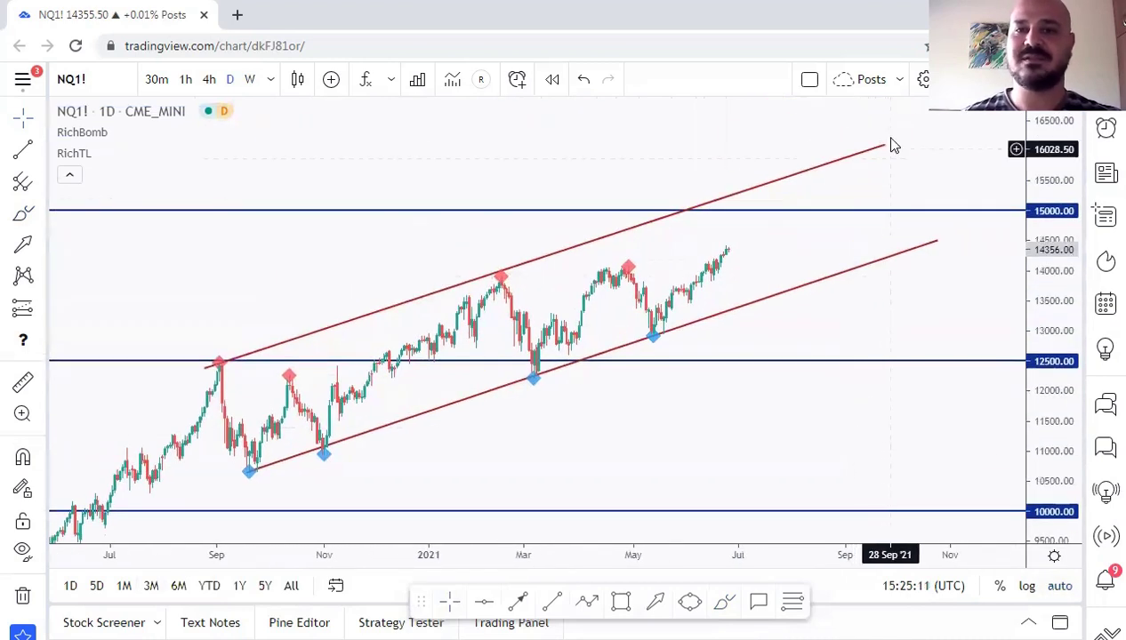
left_click_drag(887, 146, 883, 155)
left_click(742, 397)
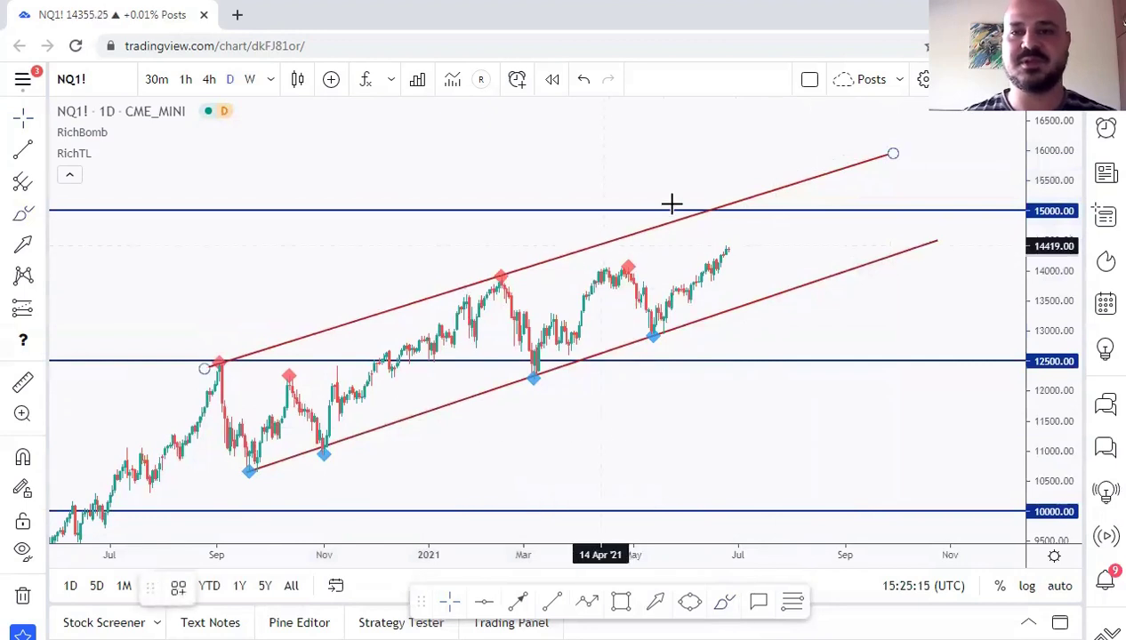
left_click(716, 207)
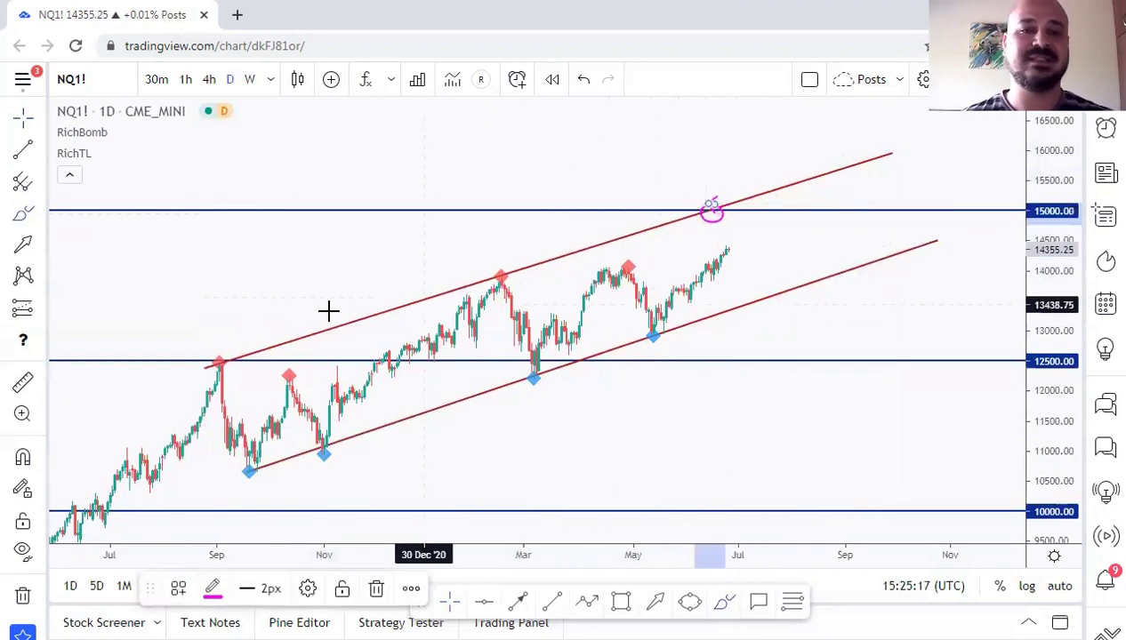
key("ctrl+z")
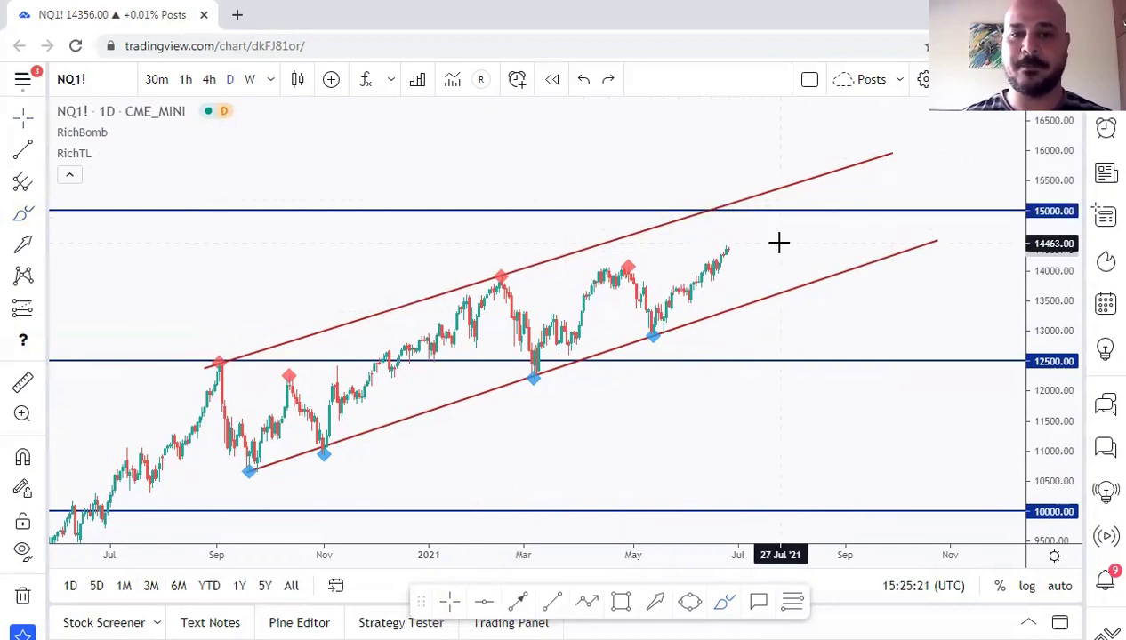
Place an arrow marker from 15019 at the upper channel line down to 14536, and disable its visibility on hour timeframes.
left_click(708, 211)
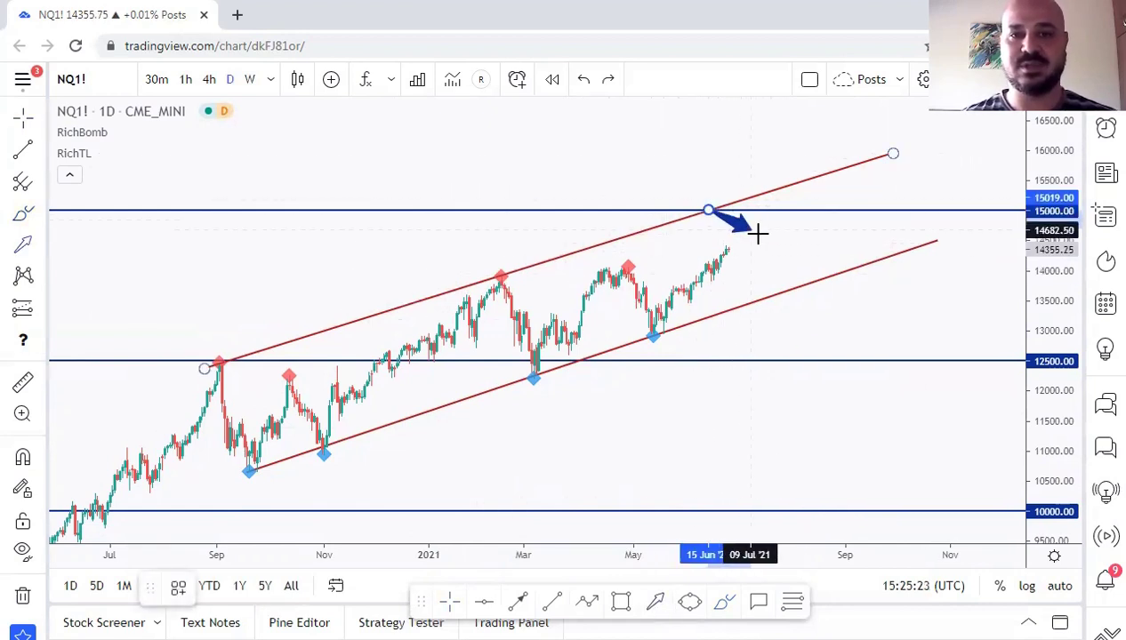
left_click(745, 235)
left_click(283, 584)
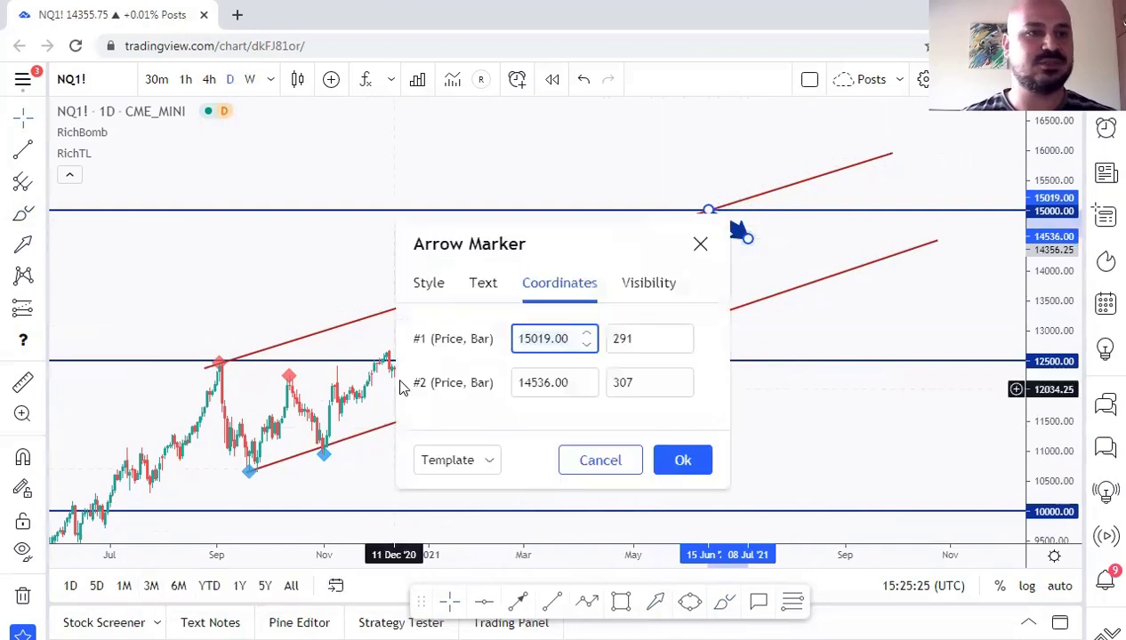
left_click(648, 283)
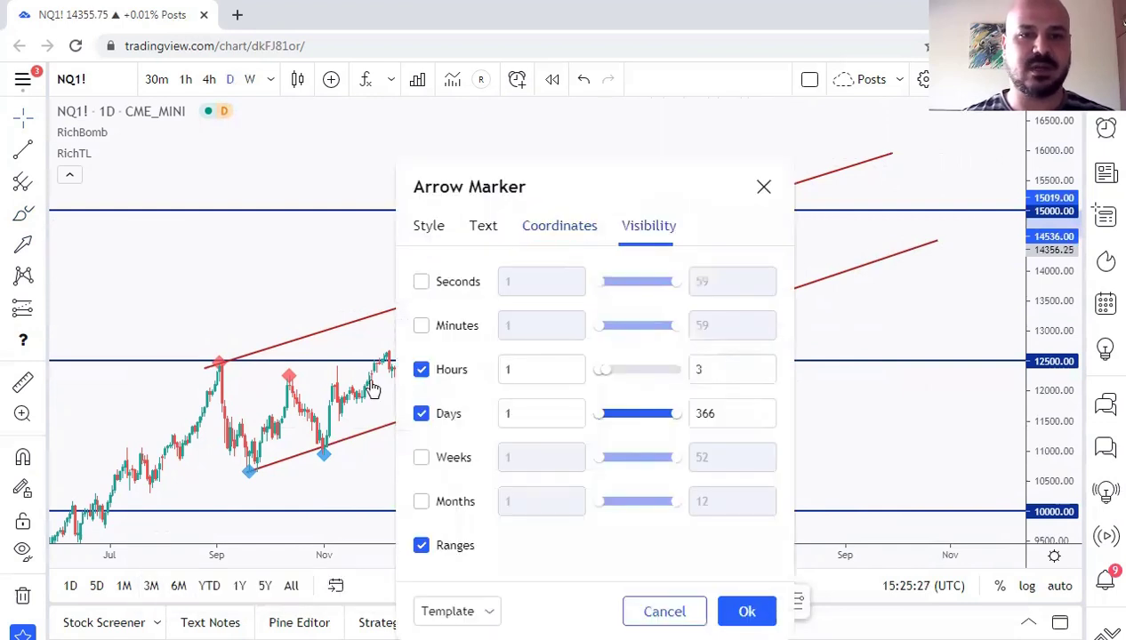
left_click(421, 369)
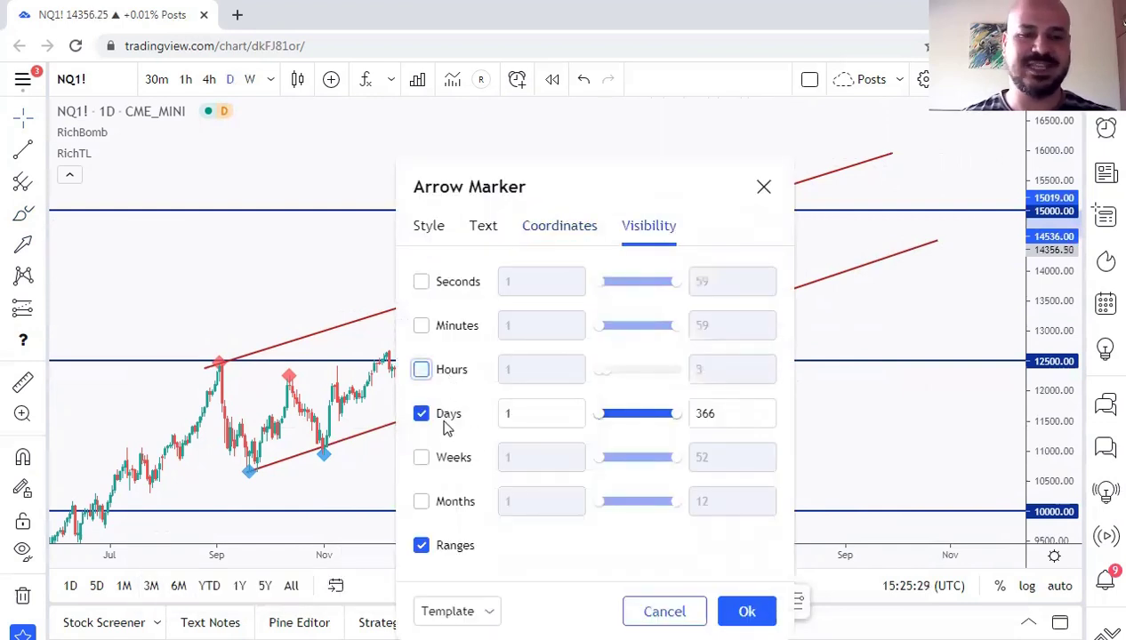
left_click(746, 611)
left_click(764, 349)
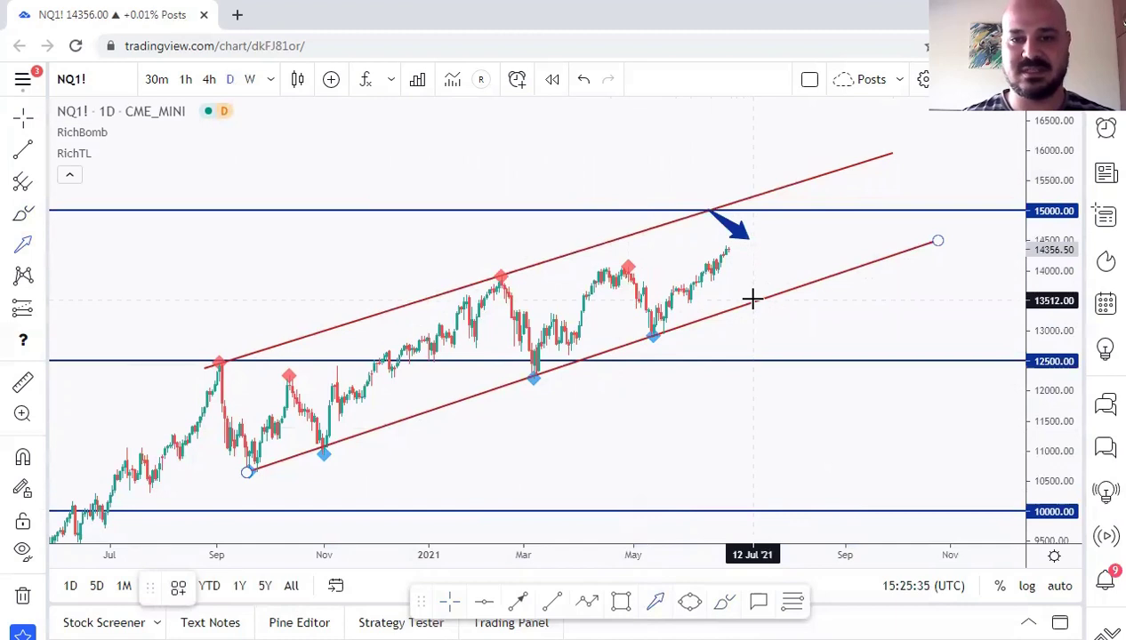
Change the arrow marker's fill colour to red and deselect it.
left_click(749, 237)
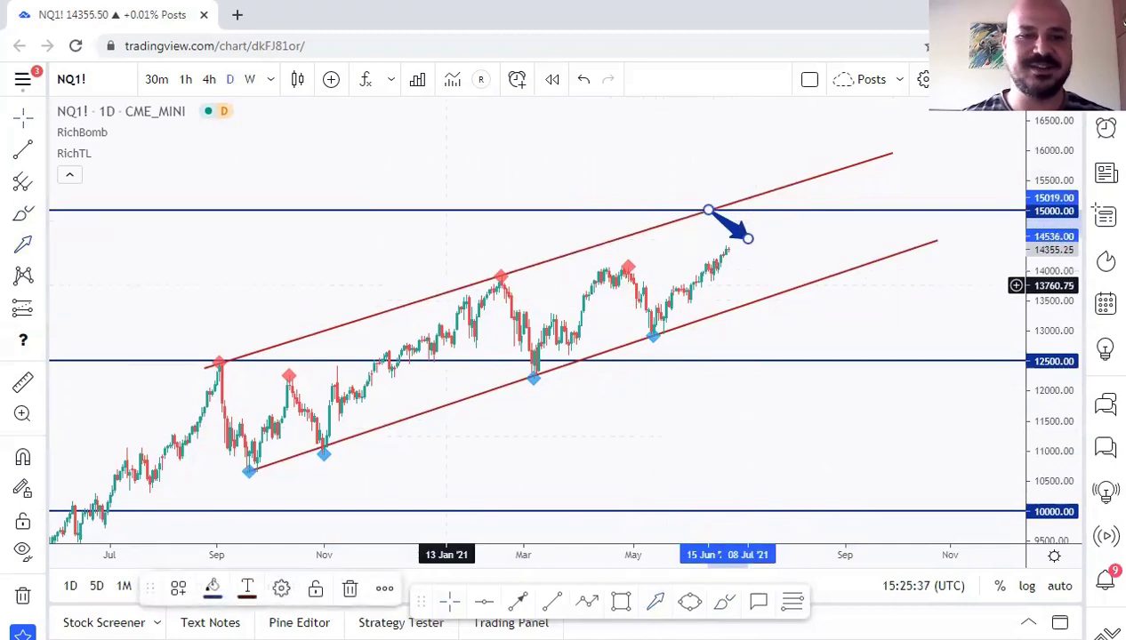
left_click(214, 590)
left_click(213, 405)
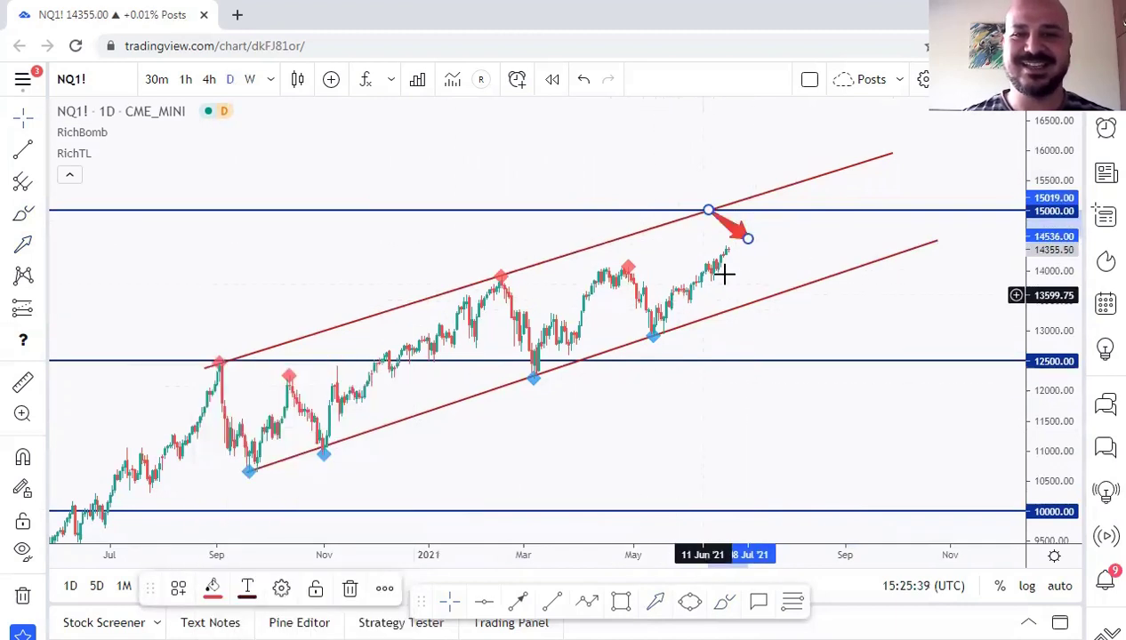
left_click(724, 274)
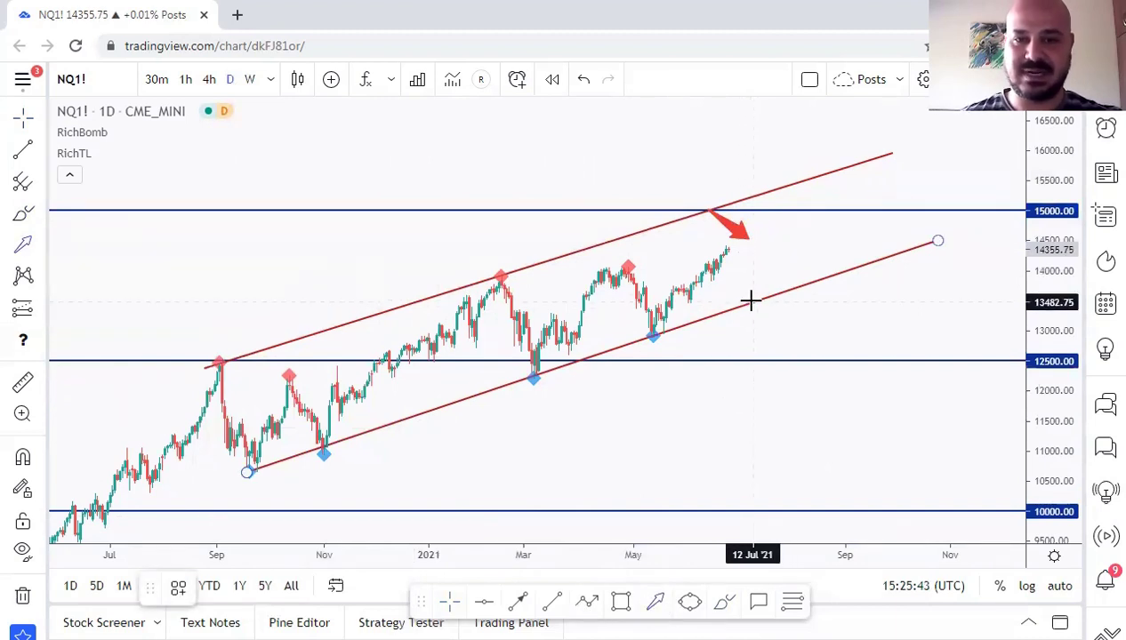
Finish an arrow marker rising from 13482.75 at the lower channel line to 14170.25, and fill it dark blue.
left_click(771, 259)
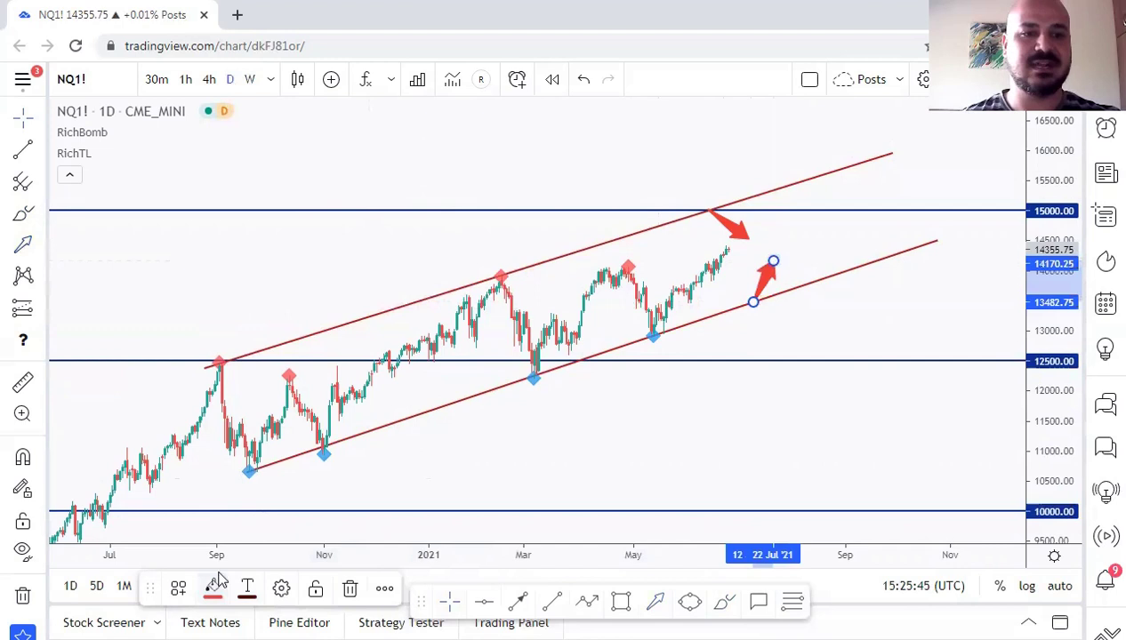
left_click(215, 584)
left_click(356, 530)
Limit the blue arrow marker's visibility to day timeframes, and place a copy of it rising from the 12500 level.
double_click(761, 286)
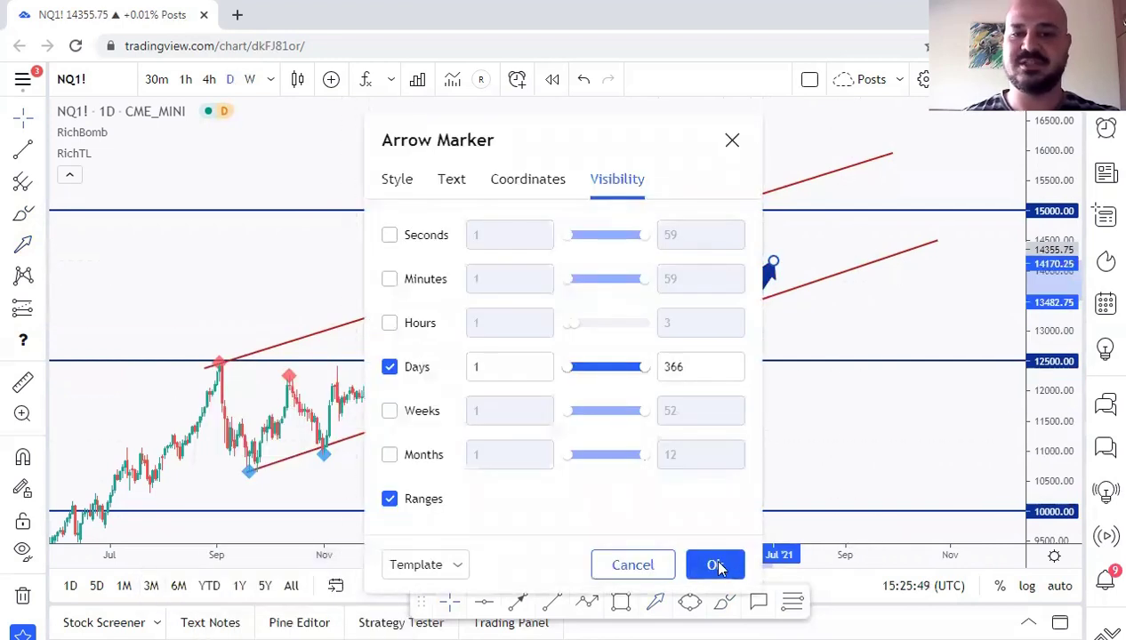
left_click(719, 566)
mouse_move(769, 278)
left_mouse_down()
mouse_move(805, 307)
mouse_move(794, 336)
mouse_move(797, 320)
mouse_move(811, 320)
left_mouse_up()
left_click(827, 318)
Brush a projected path from the current price through the lower channel line to the 12500 level and back up to about 13600.
left_click(728, 603)
left_click_drag(728, 254, 772, 356)
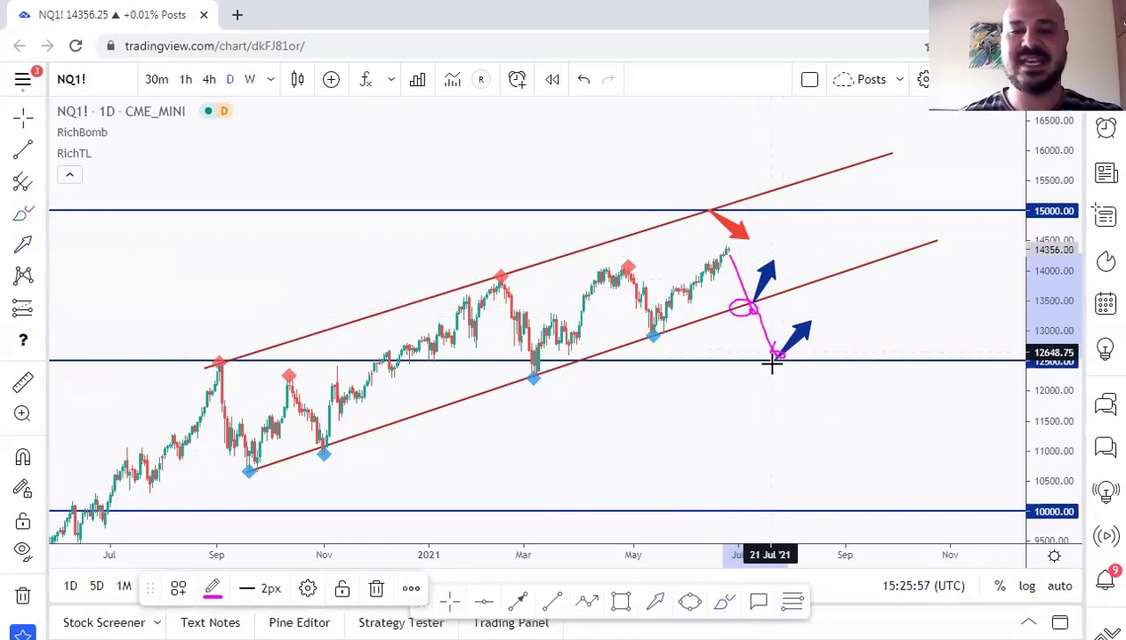
left_click_drag(855, 303, 861, 294)
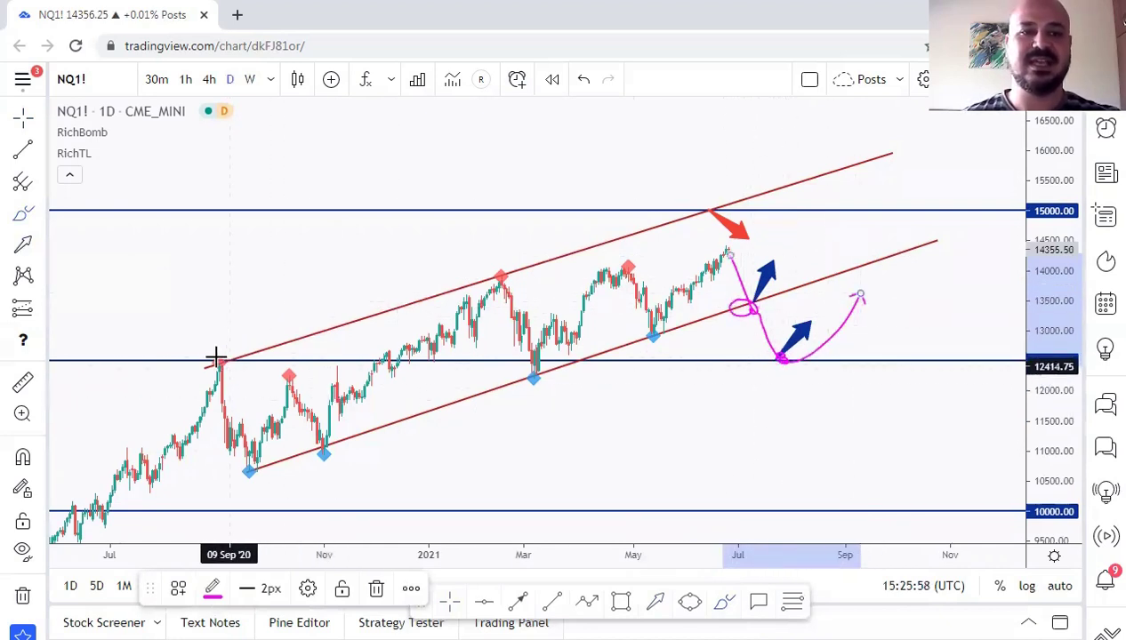
Brush arrows along the swings from September 2020 to April 2021, and another from the lower channel line down to the 12500 level.
left_click_drag(218, 362, 252, 497)
left_click_drag(292, 371, 341, 489)
left_click_drag(392, 360, 485, 298)
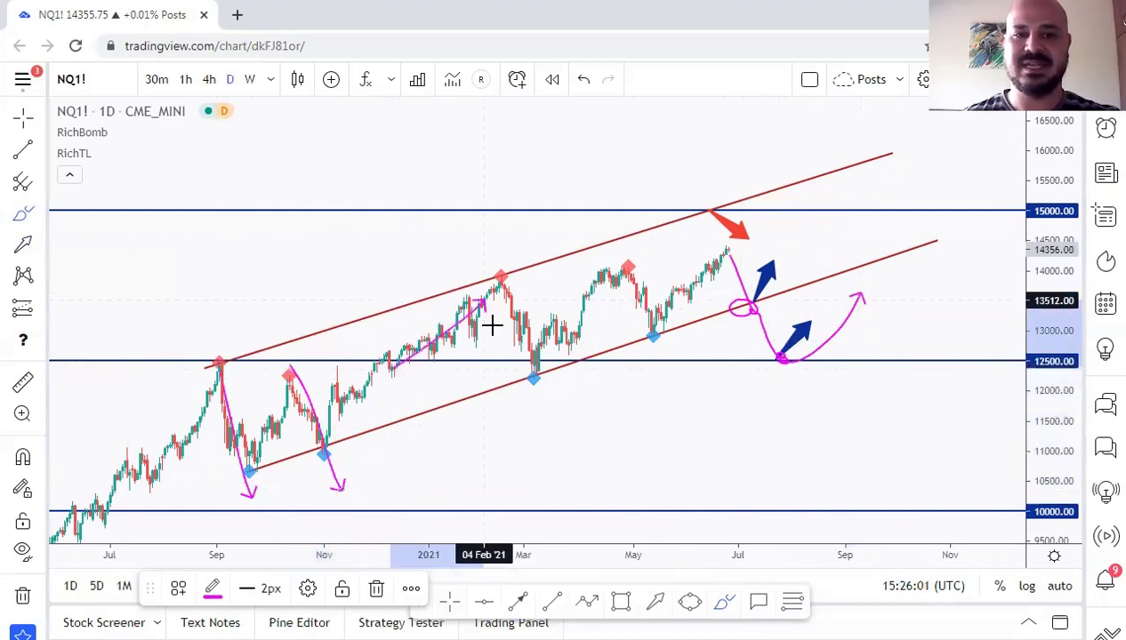
left_click_drag(534, 378, 583, 294)
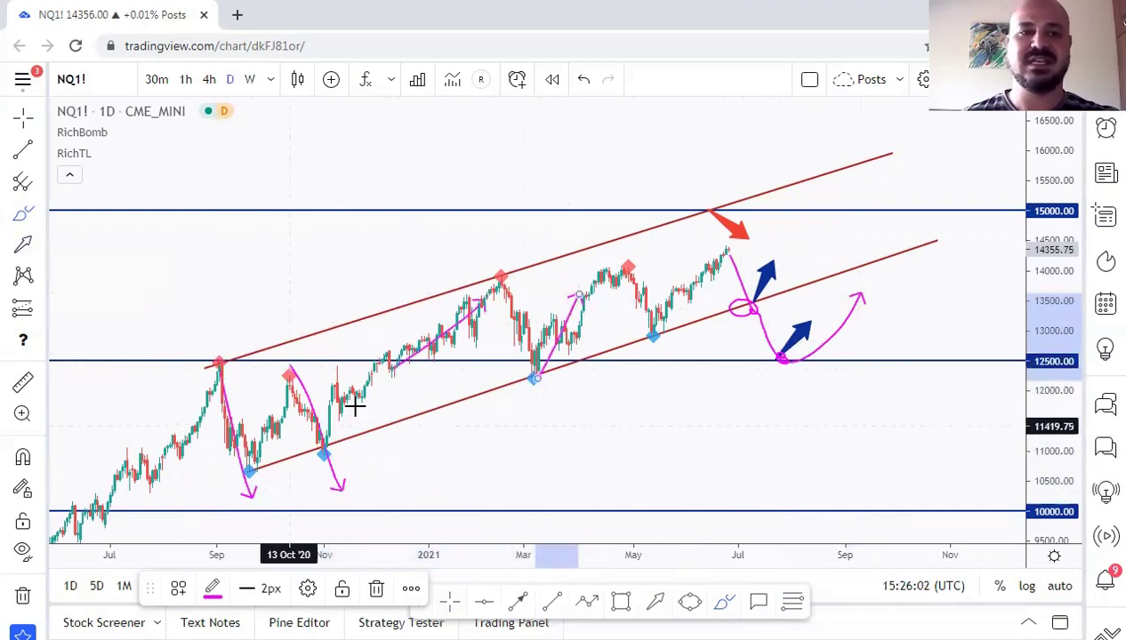
mouse_move(469, 304)
left_mouse_down()
mouse_move(515, 321)
mouse_move(538, 356)
left_mouse_up()
left_click_drag(599, 283, 606, 270)
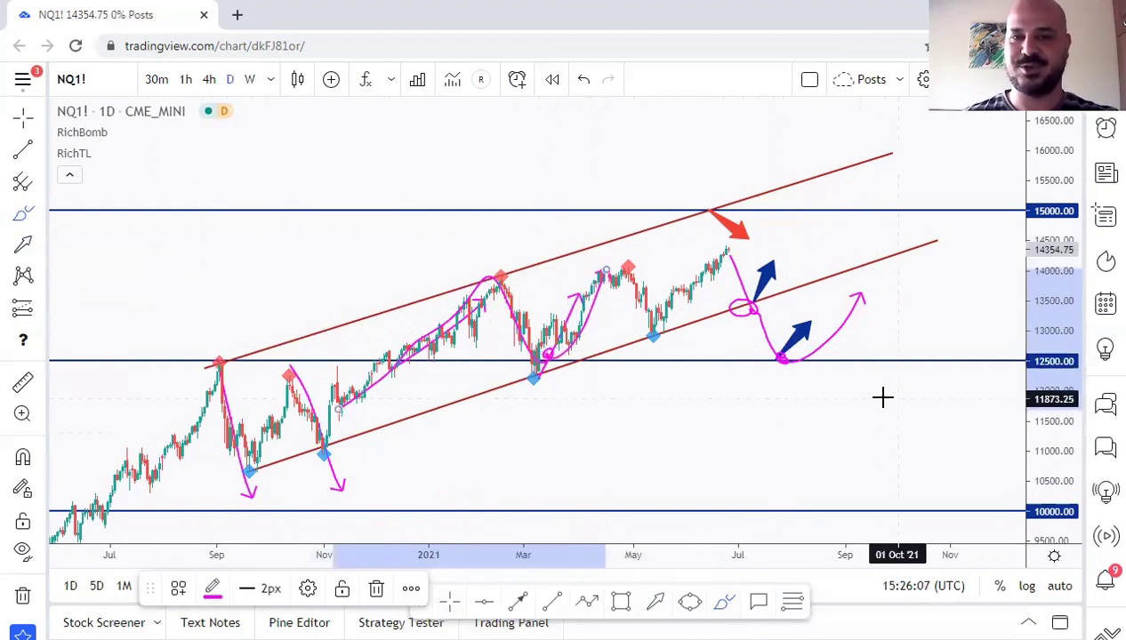
left_click_drag(754, 301, 787, 357)
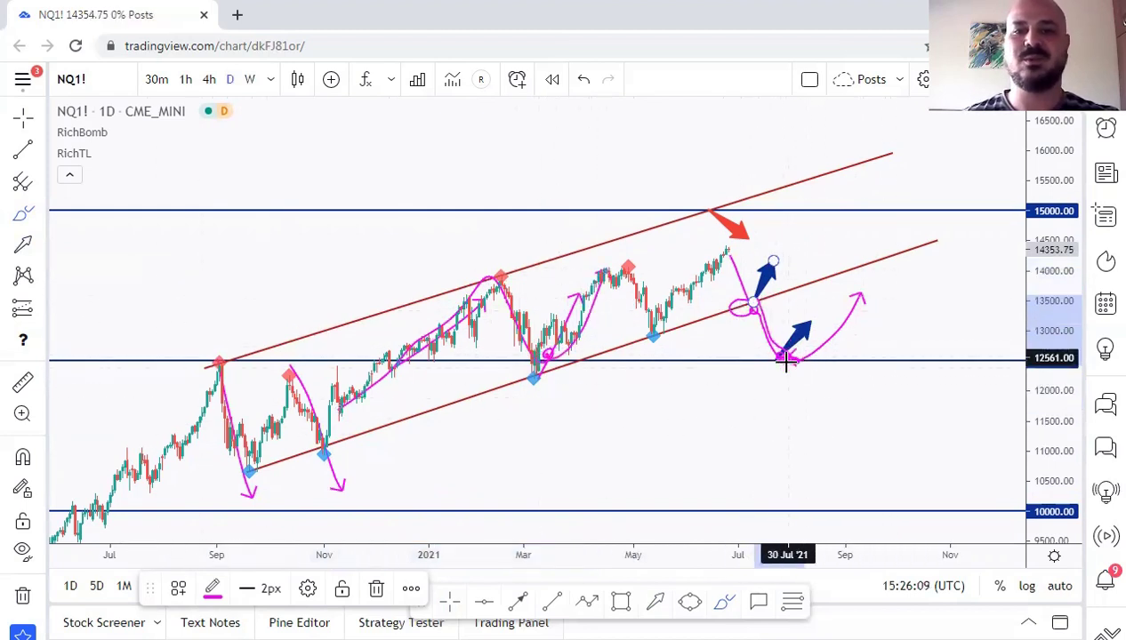
Undo all the brush strokes along the past swings and the projected path.
key("ctrl+z")
key("ctrl+z")
key("ctrl+z")
key("ctrl+z")
key("ctrl+z")
key("ctrl+z")
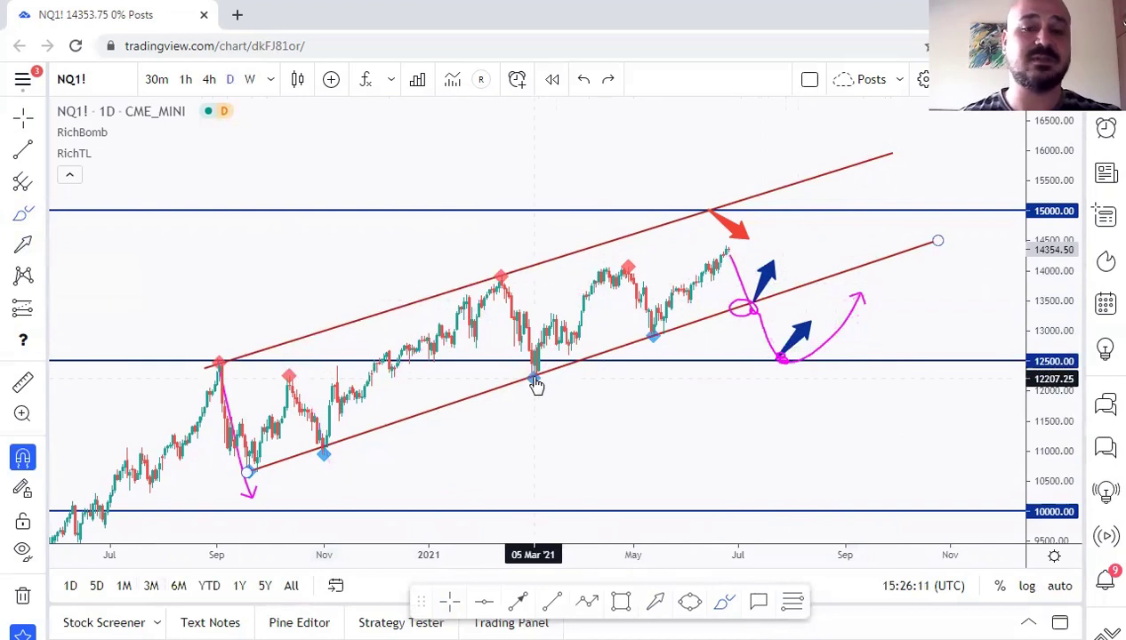
key("ctrl+z")
key("ctrl+z")
key("ctrl+z")
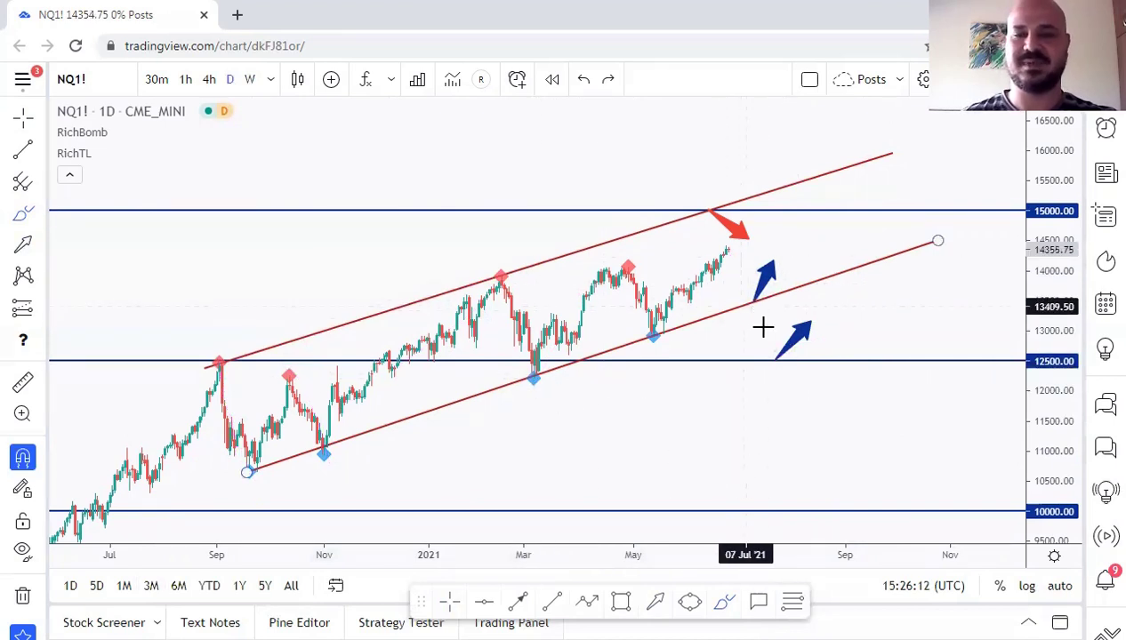
Turn on automatic price scaling and examine the daily price history back to May 2019 against the 10000 and 12500 levels.
left_click(528, 283)
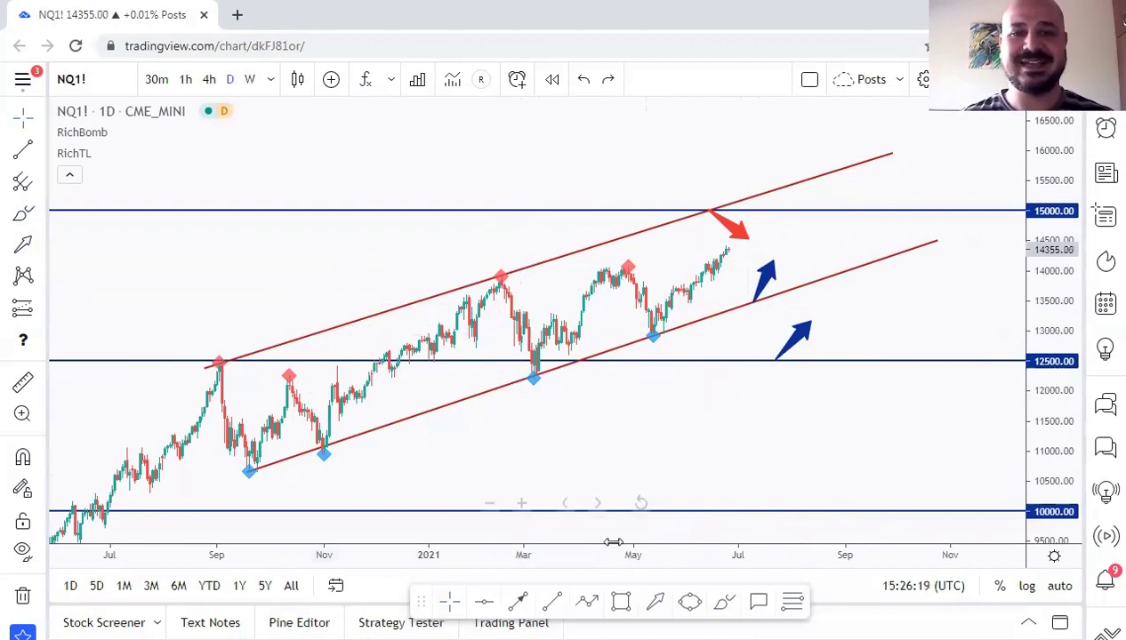
mouse_move(653, 436)
left_mouse_down()
mouse_move(704, 424)
mouse_move(666, 419)
left_mouse_up()
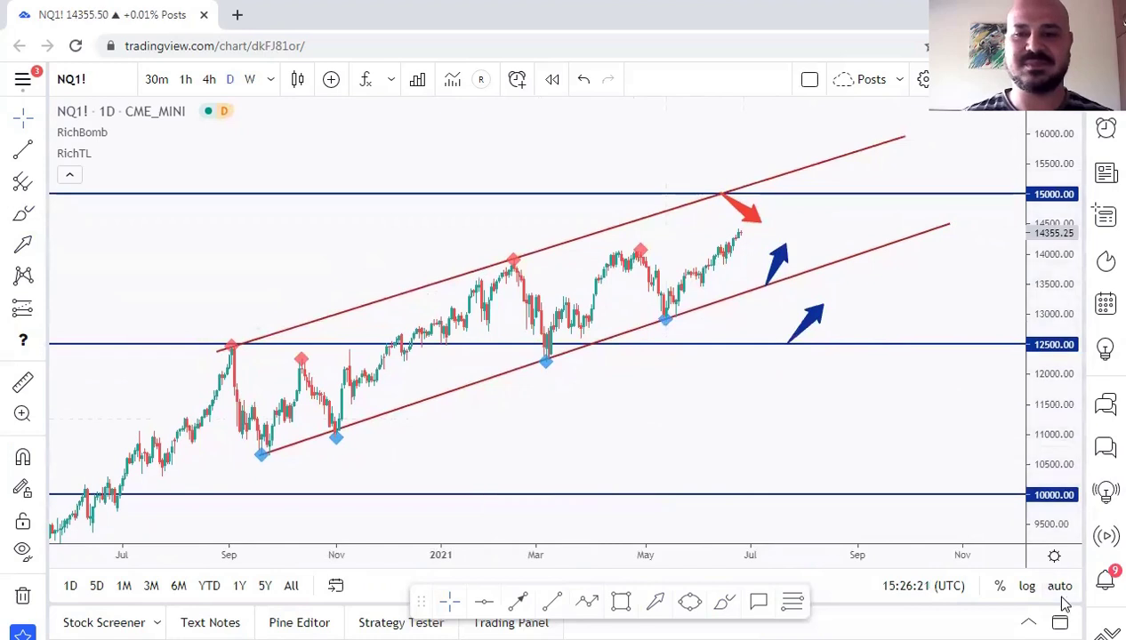
left_click(1060, 588)
left_click_drag(696, 363, 659, 346)
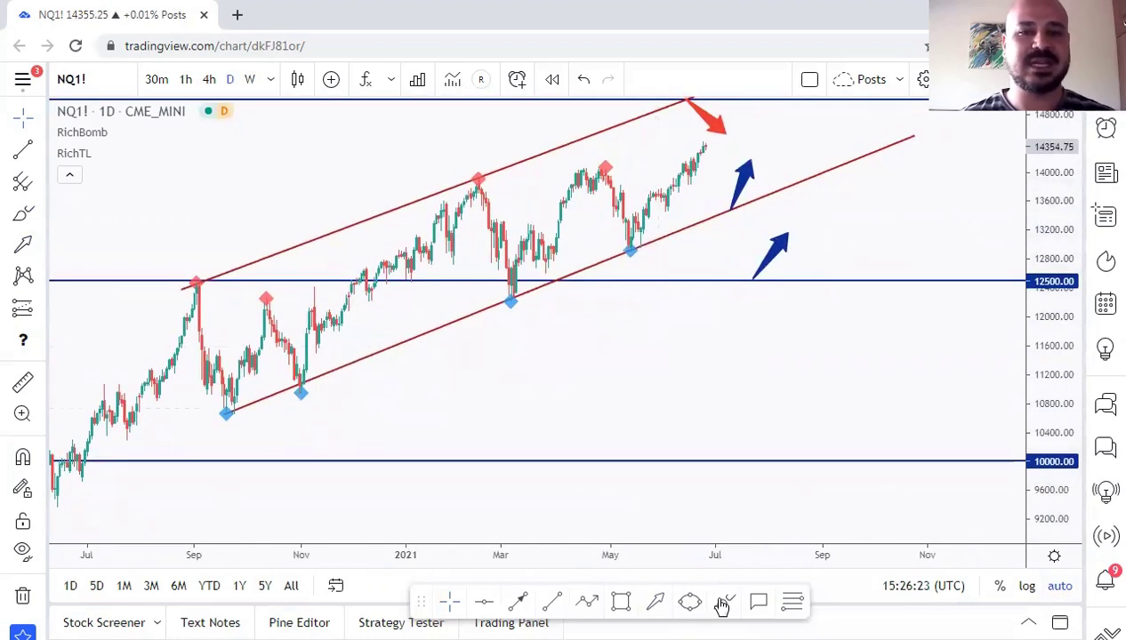
left_click_drag(242, 255, 958, 213)
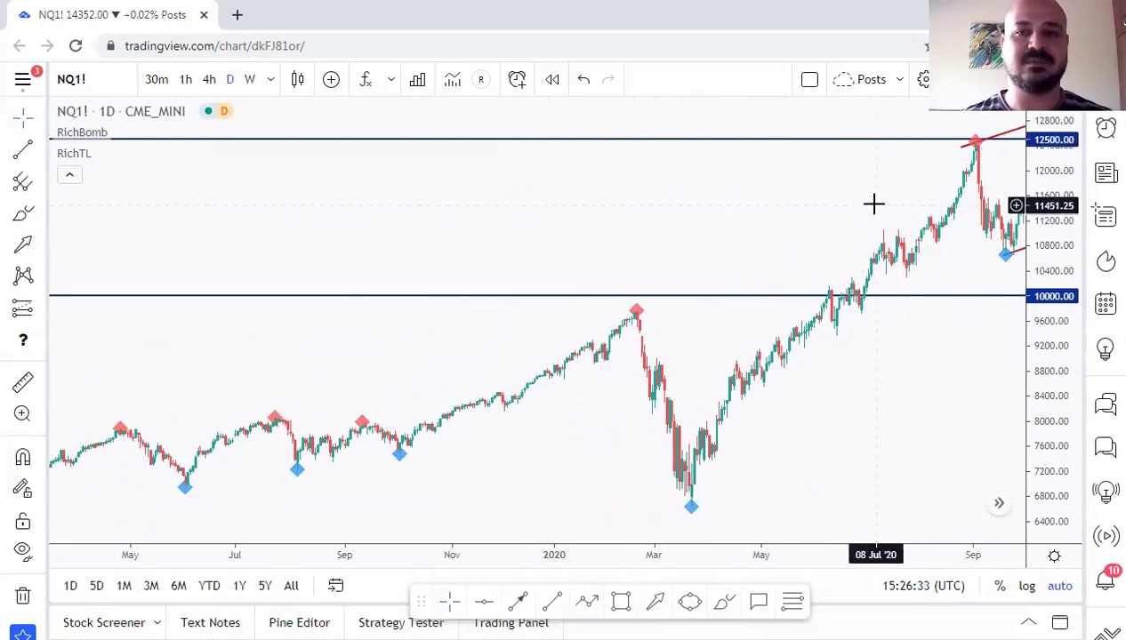
left_click_drag(885, 209, 830, 206)
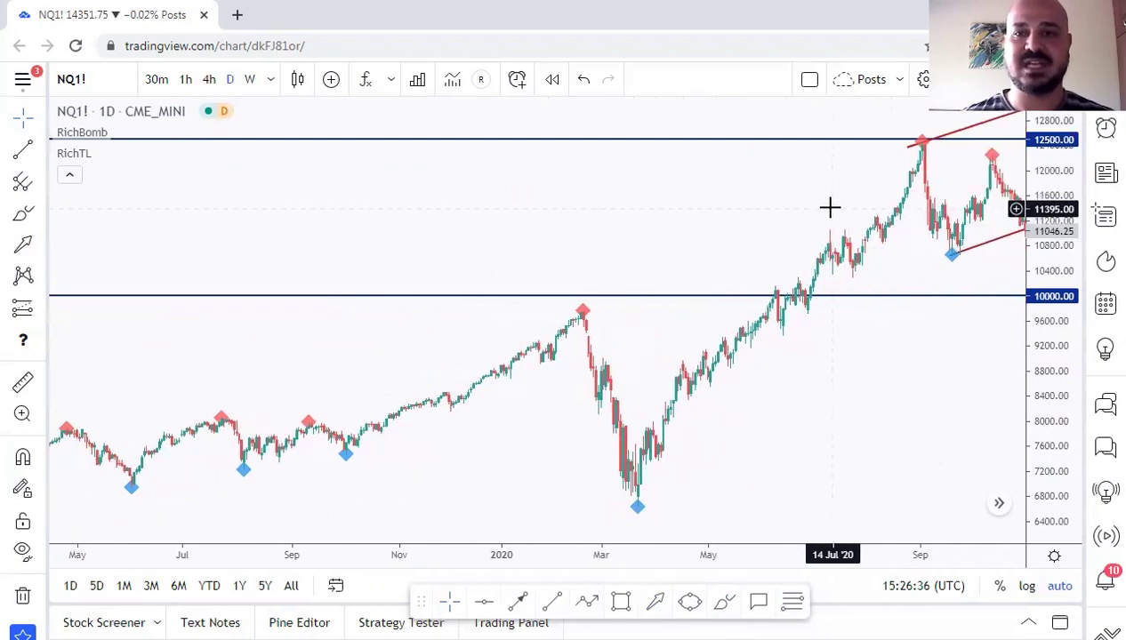
left_click_drag(969, 151, 344, 243)
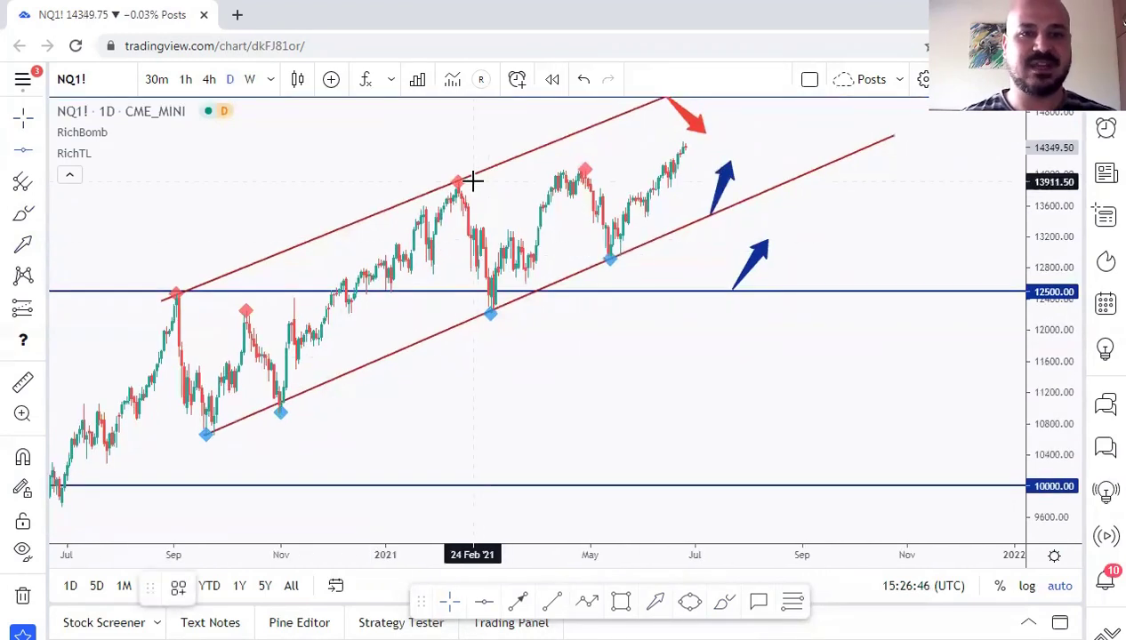
Place a horizontal line at the February 2021 high and raise it to 14013.25.
left_click(537, 182)
left_click_drag(476, 181, 486, 173)
left_click_drag(872, 184, 1015, 175)
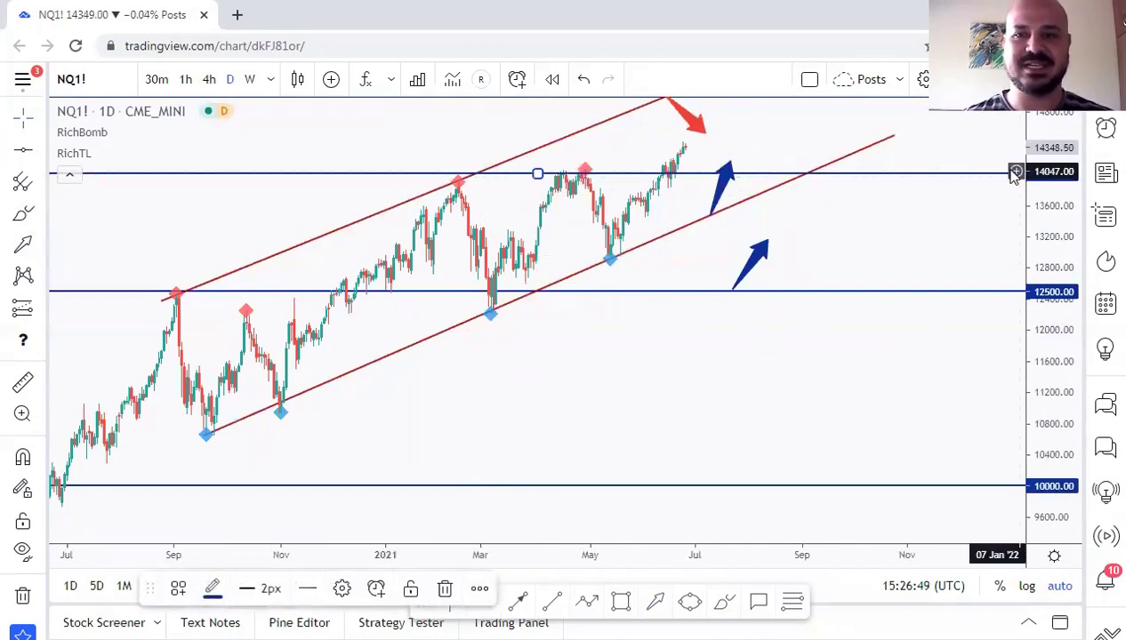
Brush arrows for the declines from the 14013.25 level in February and April 2021, and for the rise from the May low.
left_click(724, 601)
left_click_drag(457, 173, 485, 304)
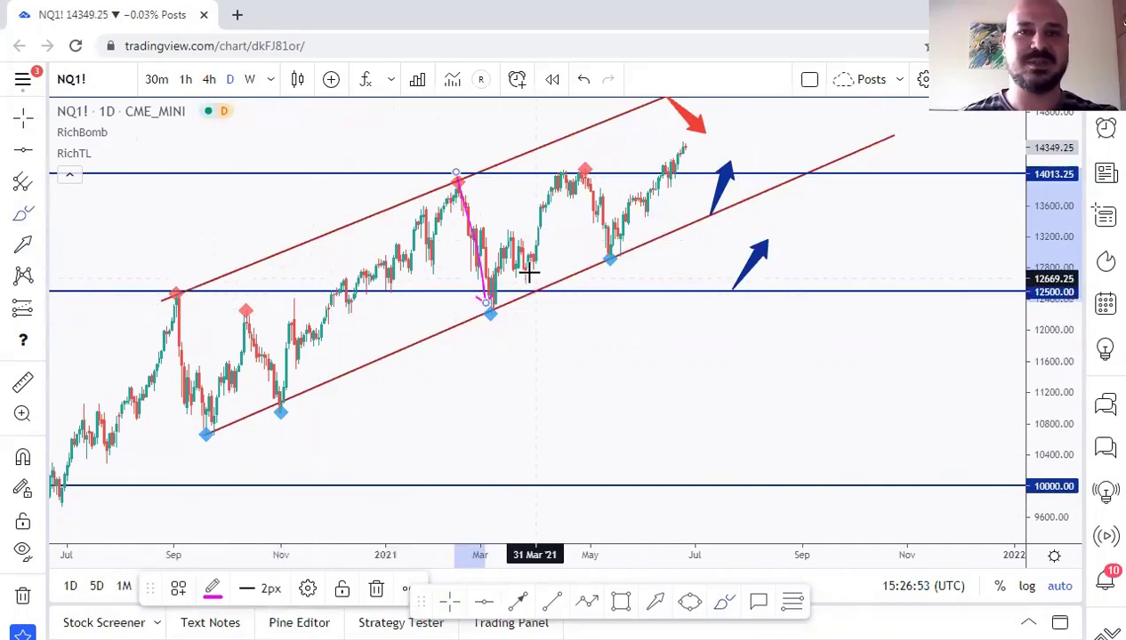
left_click(584, 169)
left_click(610, 259)
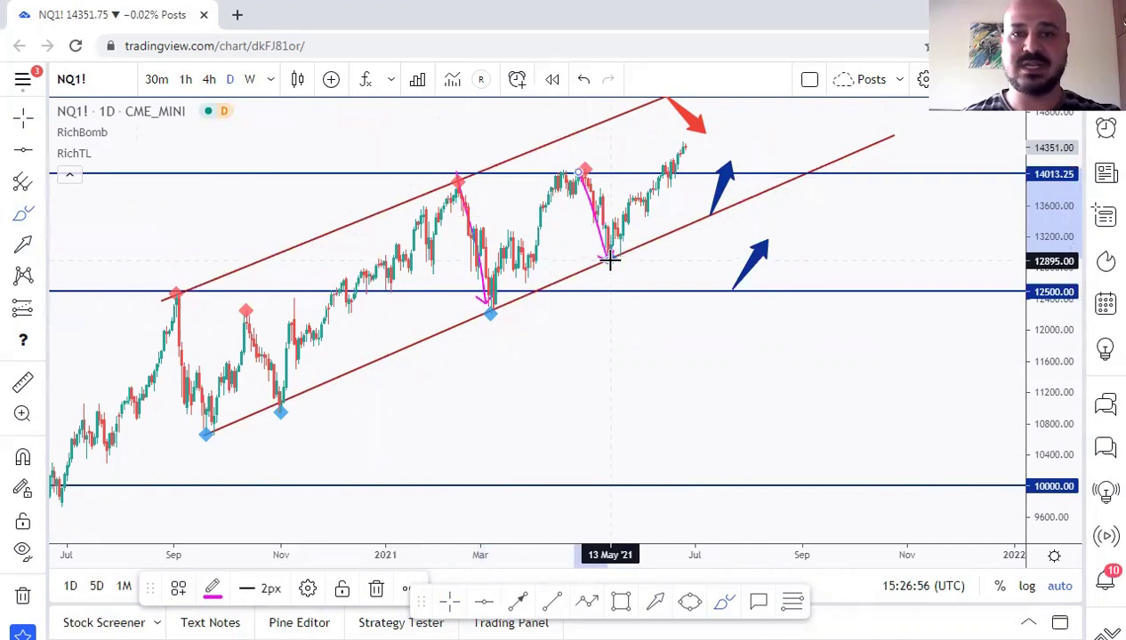
left_click_drag(673, 150, 676, 149)
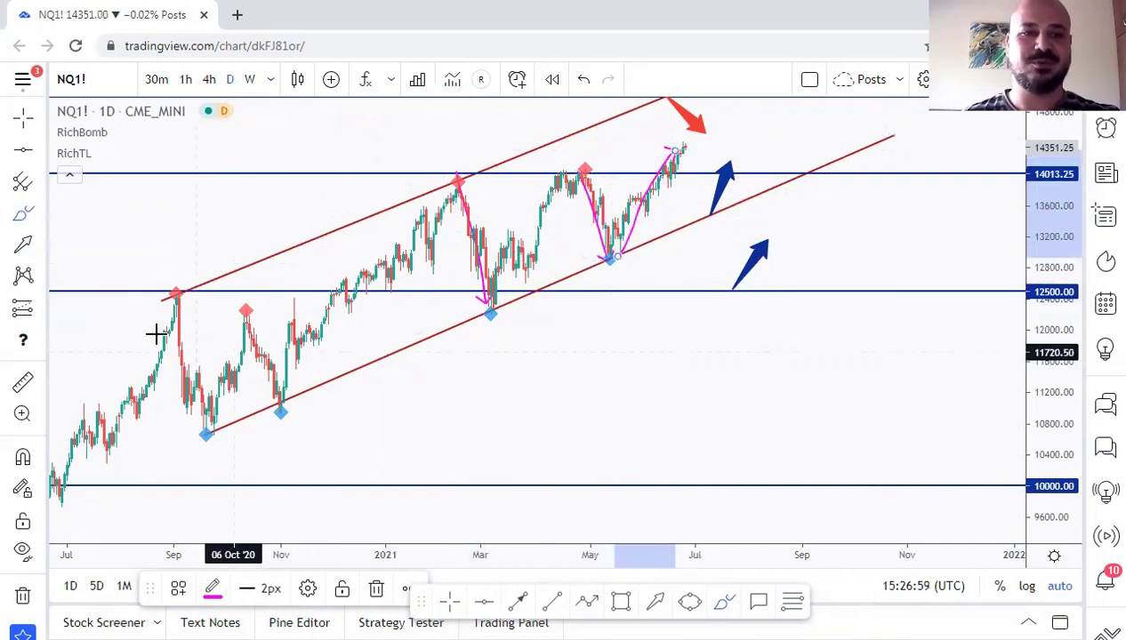
Brush the autumn 2020 swings, circle the February high and March low, and sketch a projected drop from 15000 and rebound.
left_click_drag(176, 295, 227, 425)
mouse_move(252, 291)
left_mouse_down()
mouse_move(299, 416)
mouse_move(380, 255)
left_mouse_up()
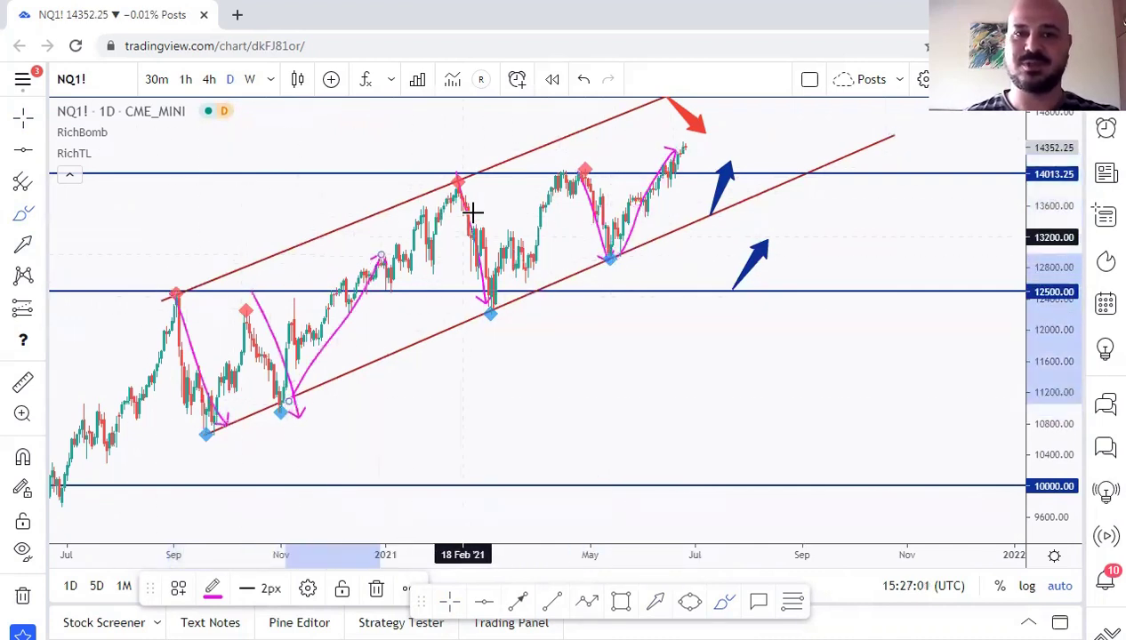
double_click(461, 171)
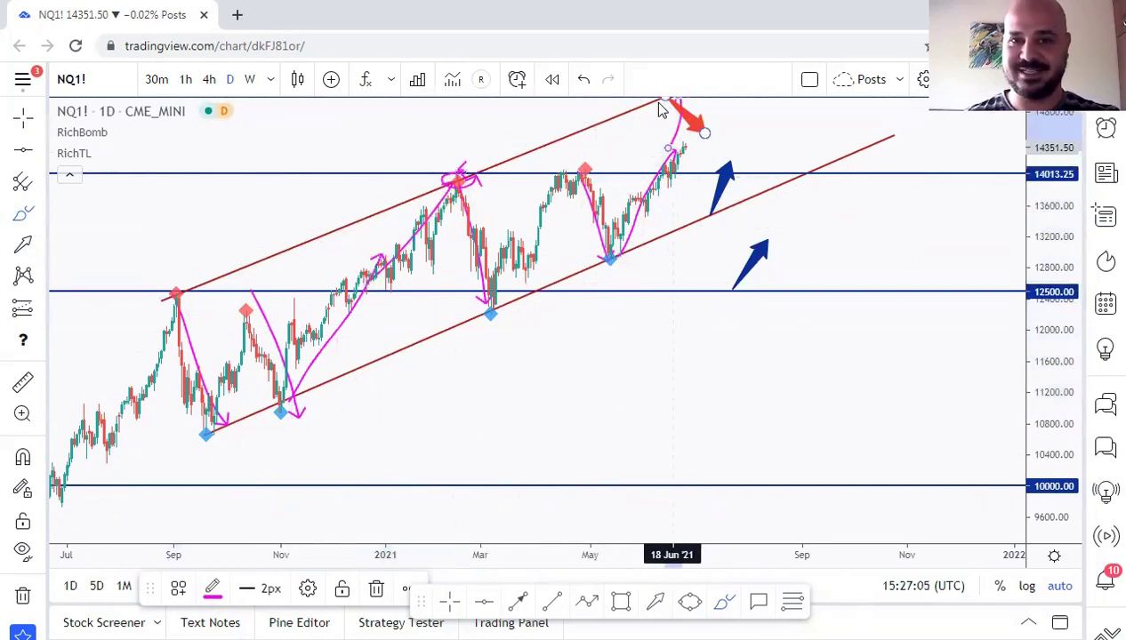
mouse_move(490, 315)
left_mouse_down()
mouse_move(480, 313)
mouse_move(548, 208)
left_mouse_up()
mouse_move(684, 105)
left_mouse_down()
mouse_move(727, 183)
mouse_move(718, 189)
left_mouse_up()
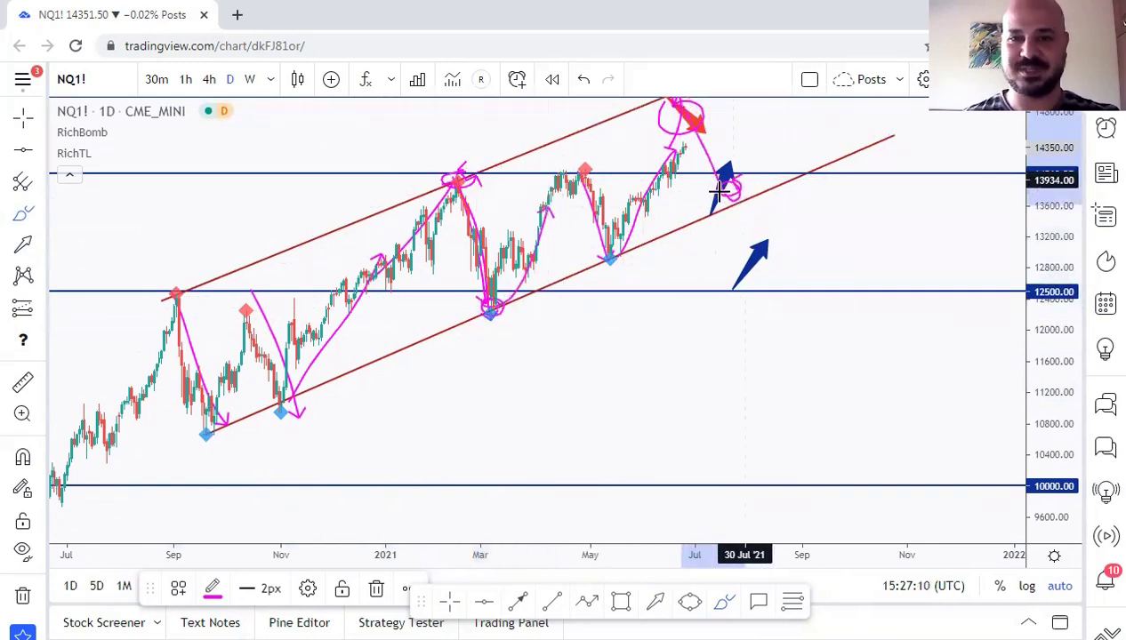
left_click(538, 291)
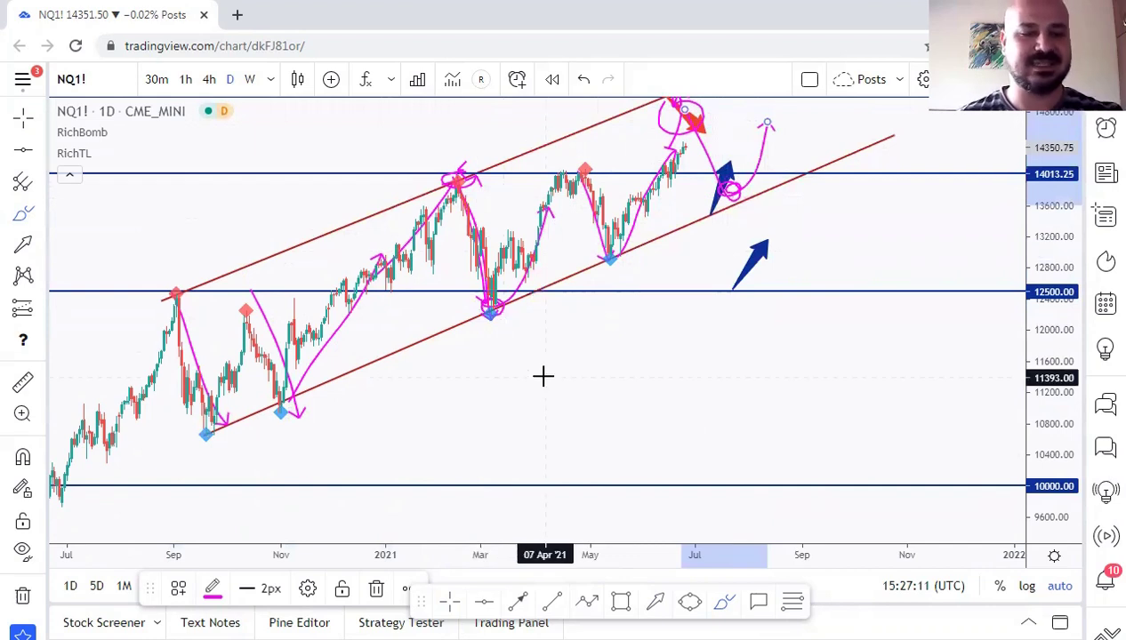
Undo all the brush arrows and circles drawn since the 14013.25 line was placed.
key("ctrl+z")
key("ctrl+z")
key("ctrl+z")
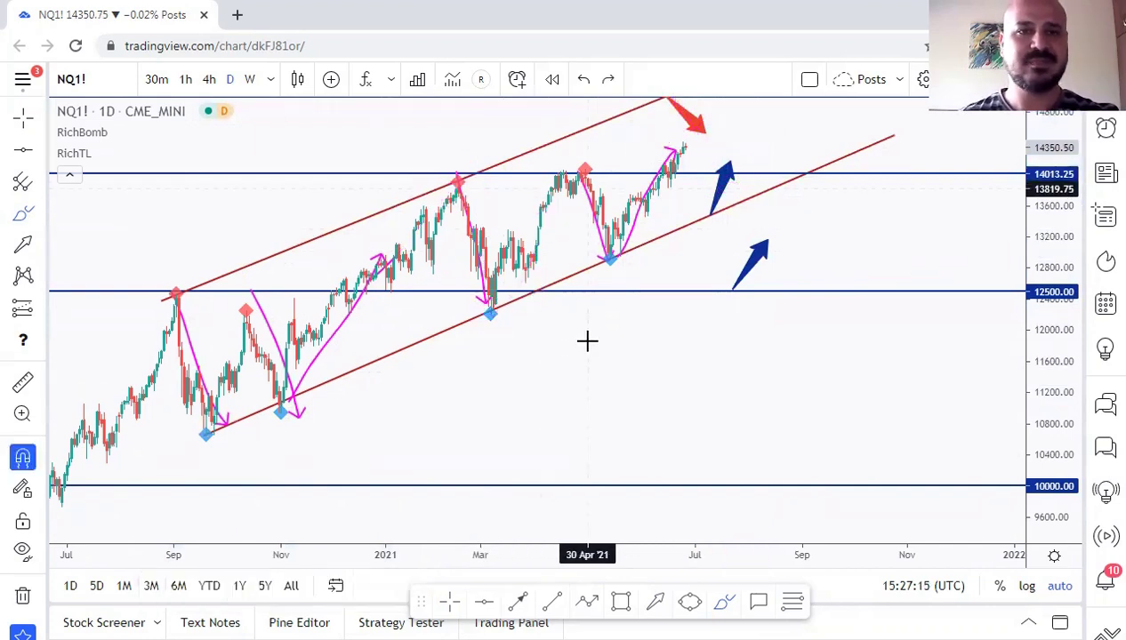
key("ctrl+z")
key("ctrl+z")
key("ctrl+z")
key("ctrl+z")
key("ctrl+z")
key("ctrl+z")
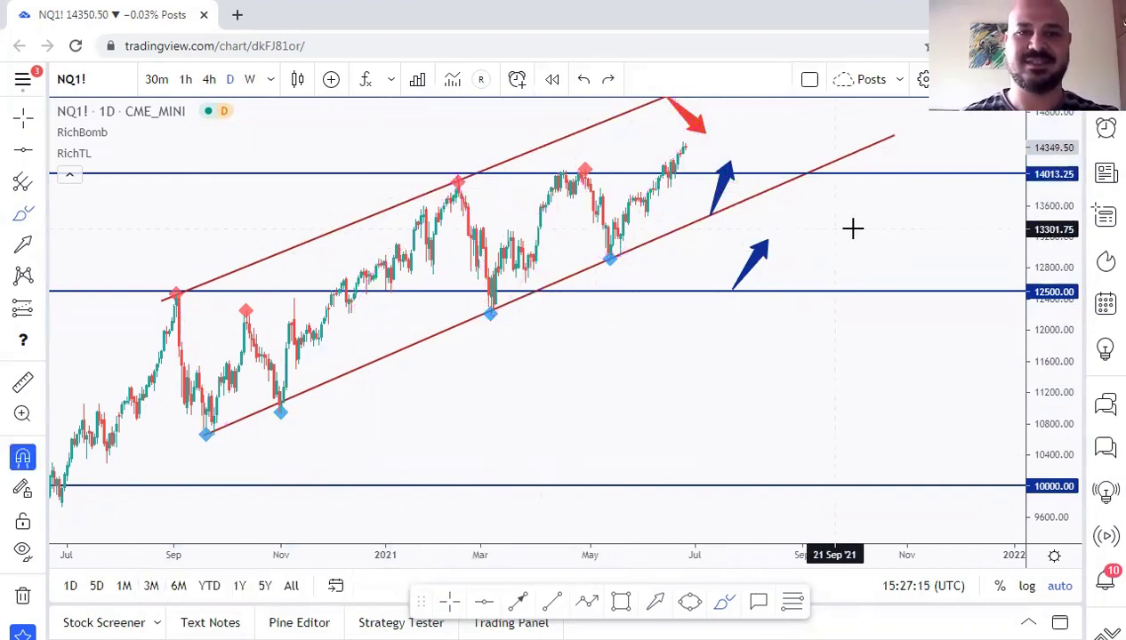
Turn off automatic price scaling and change the 15000 horizontal line's colour to dark green.
left_click(1062, 588)
left_click_drag(885, 249, 870, 299)
left_click(734, 146)
left_click(215, 588)
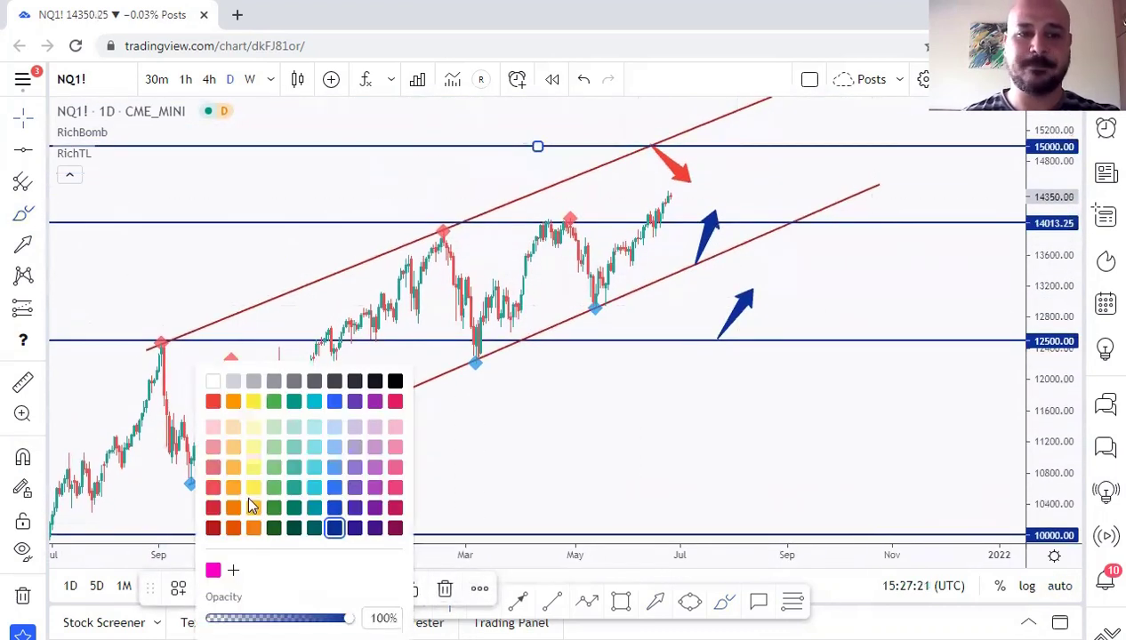
left_click(280, 526)
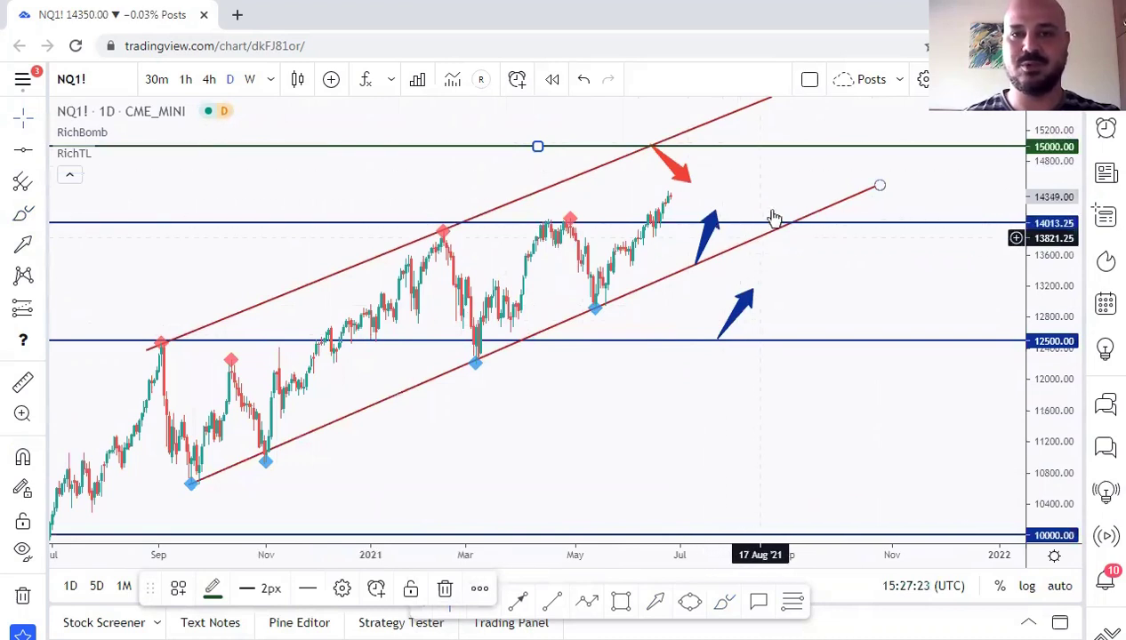
left_click(829, 280)
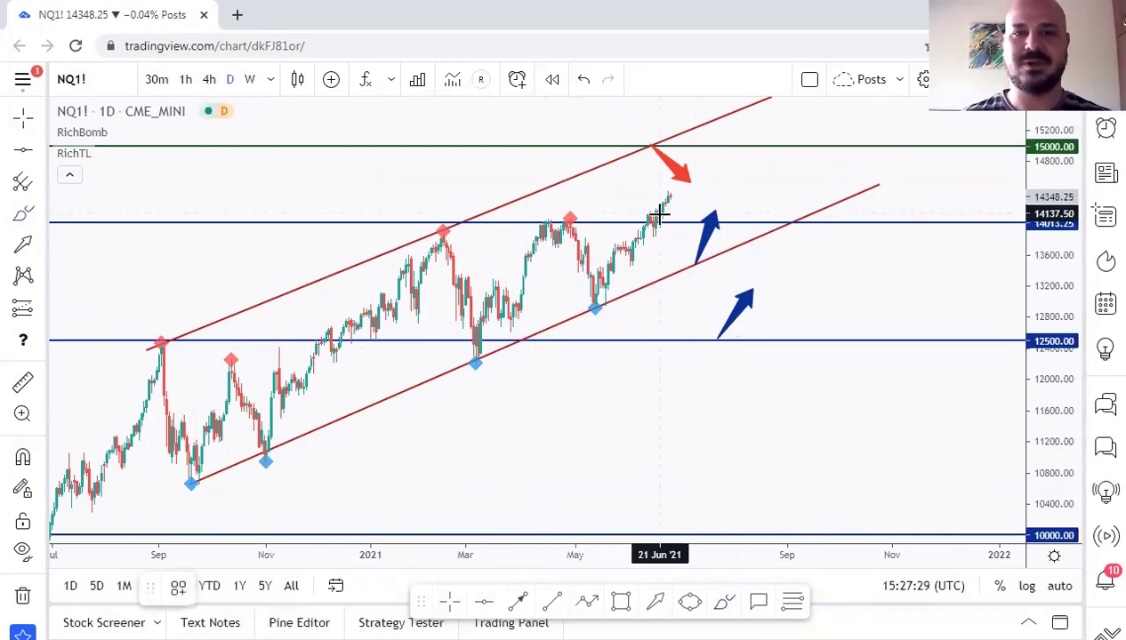
Brush a path from the current price up to 15000, down to 14013.25 and back up to about 14900, and undo it.
left_click(676, 162)
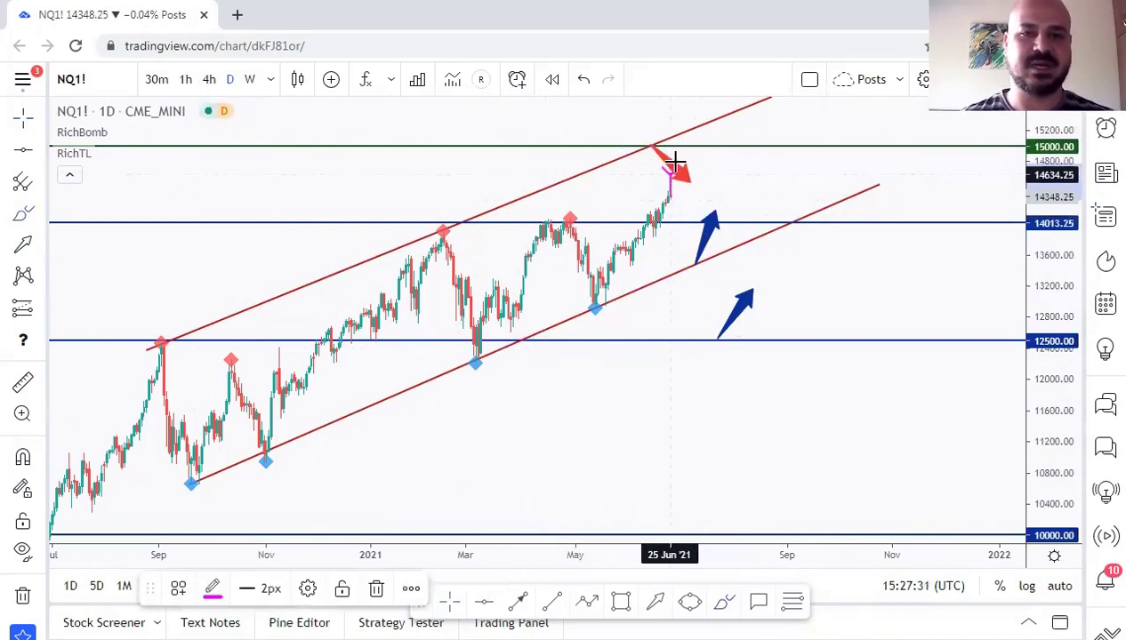
mouse_move(684, 196)
left_mouse_down()
mouse_move(654, 193)
mouse_move(655, 157)
mouse_move(719, 217)
mouse_move(755, 156)
left_mouse_up()
key("ctrl+z")
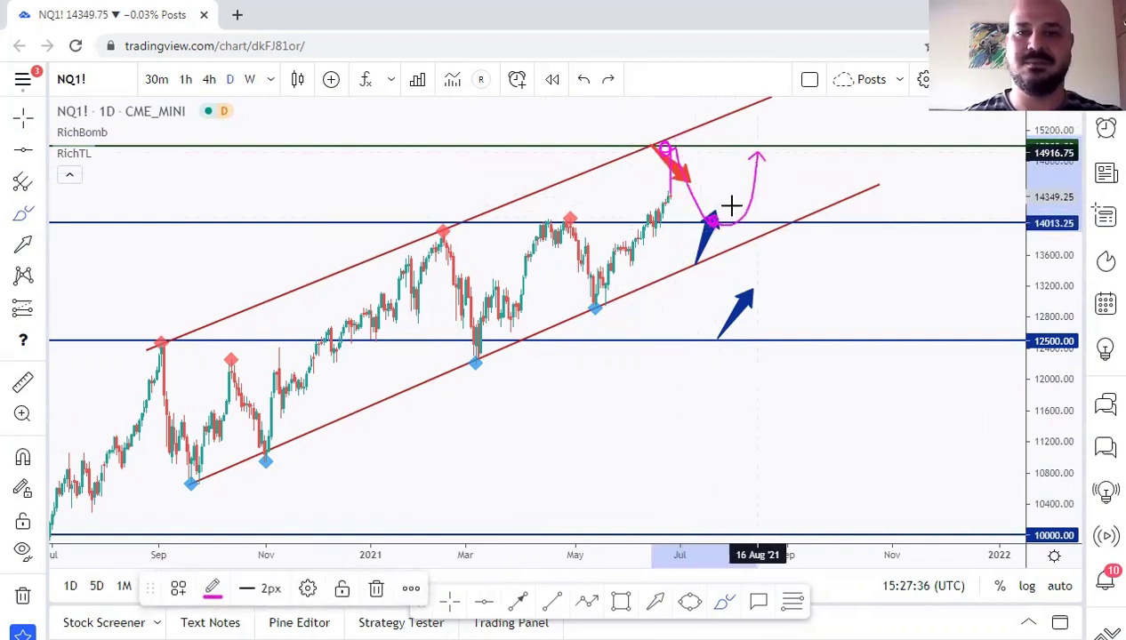
key("ctrl+z")
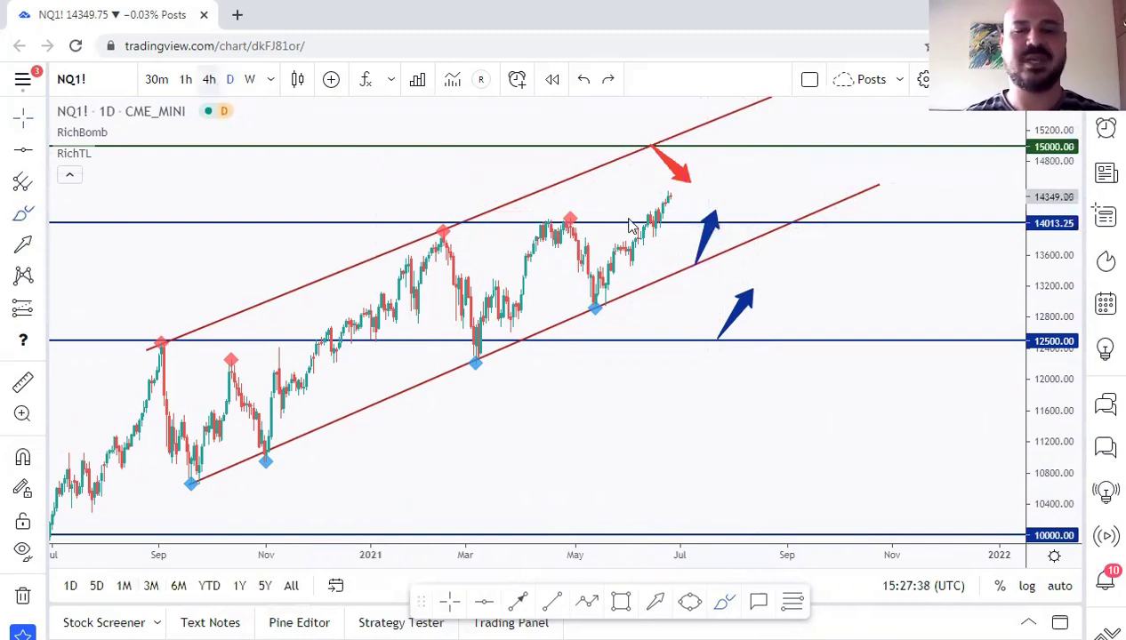
Turn automatic price scaling back on and return the chart to the 1D timeframe.
left_click(1057, 590)
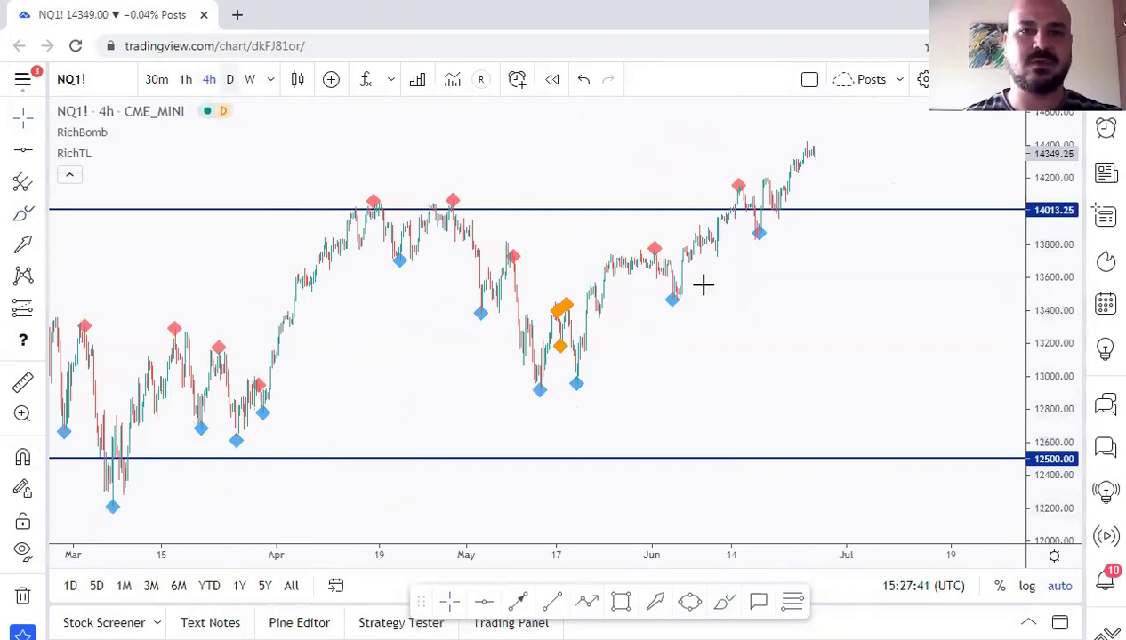
type("1D")
key("Return")
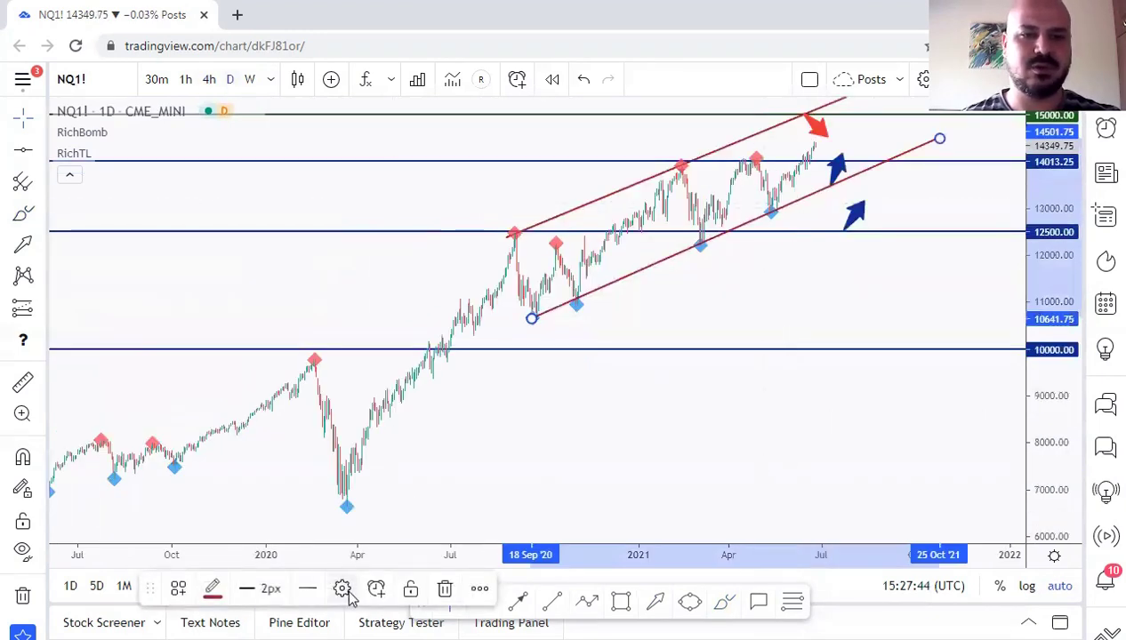
Set the visibility of both channel trend lines to hourly timeframes from 1 to 4 hours.
double_click(480, 434)
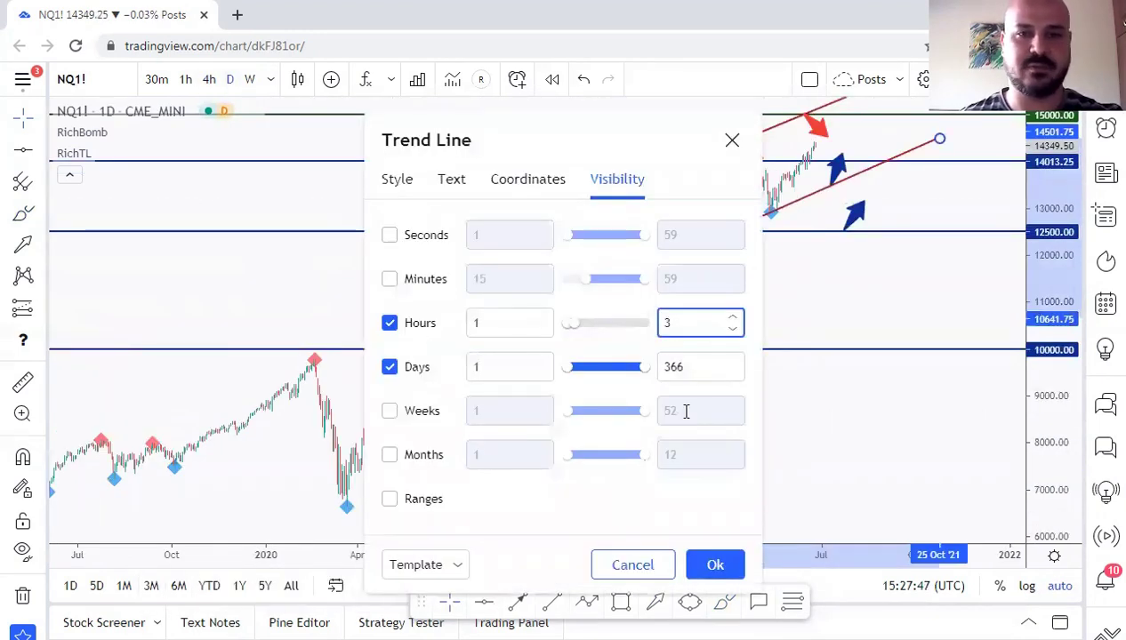
left_click(719, 565)
double_click(746, 144)
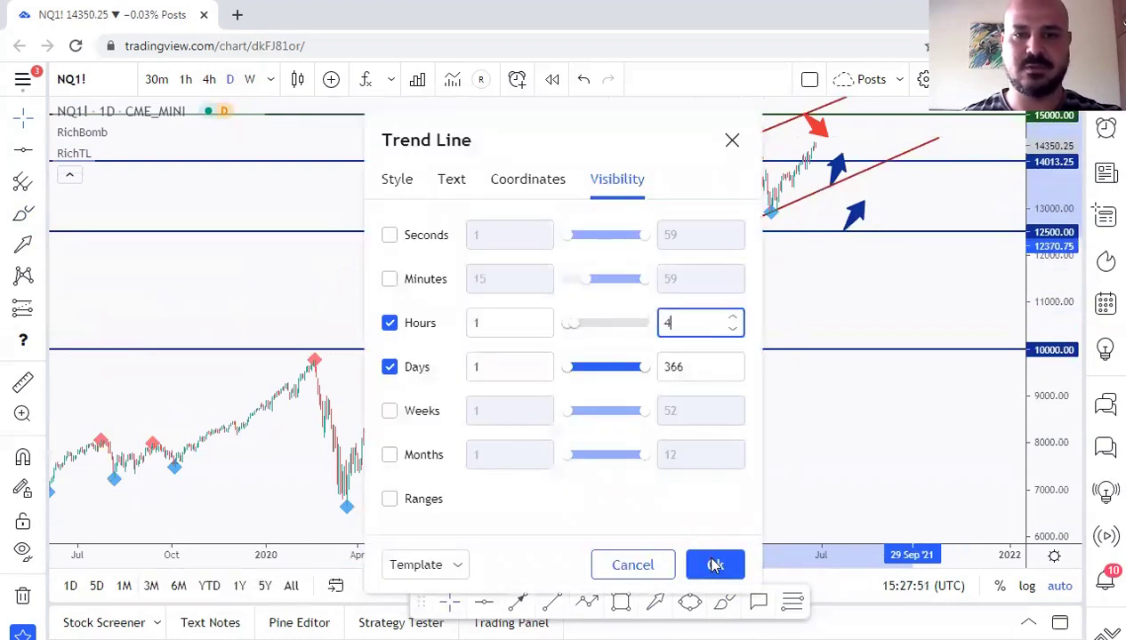
left_click(716, 565)
On the 4-hour chart, brush the fall from the early-March high and circle the March low, and undo the stroke.
left_click(209, 80)
scroll(612, 289, "down", 5)
left_click(724, 602)
mouse_move(463, 287)
left_mouse_down()
mouse_move(489, 402)
mouse_move(498, 397)
left_mouse_up()
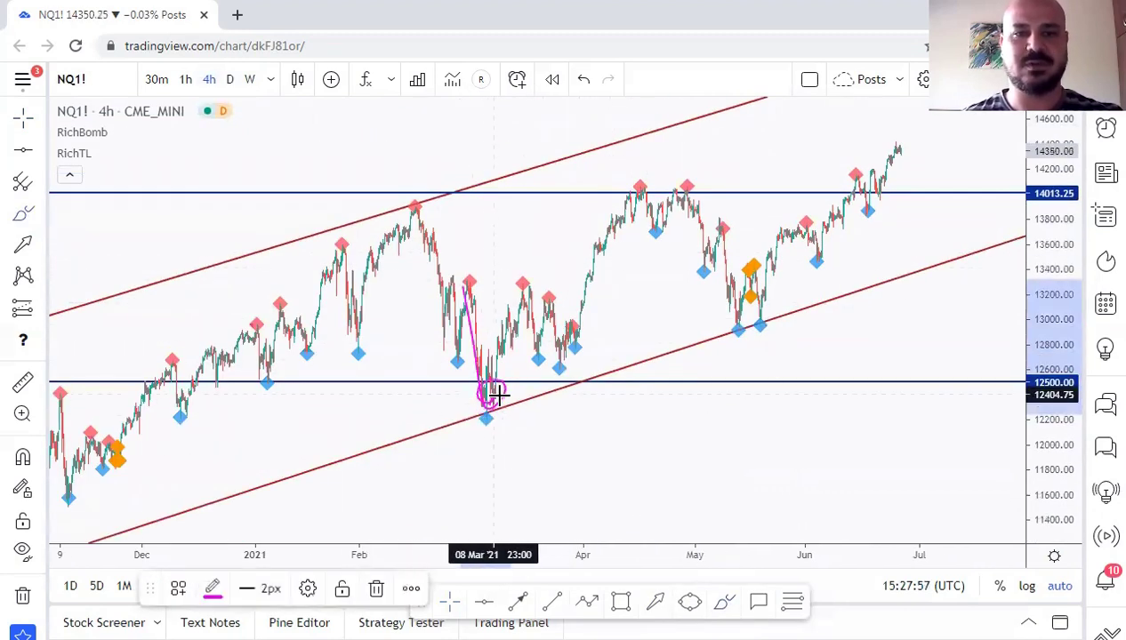
key("ctrl+z")
On the daily chart, brush the February–March drop, the September fall and the winter rally, and undo all the brush strokes.
left_click(230, 80)
scroll(671, 314, "up", 4)
left_click_drag(445, 182, 471, 305)
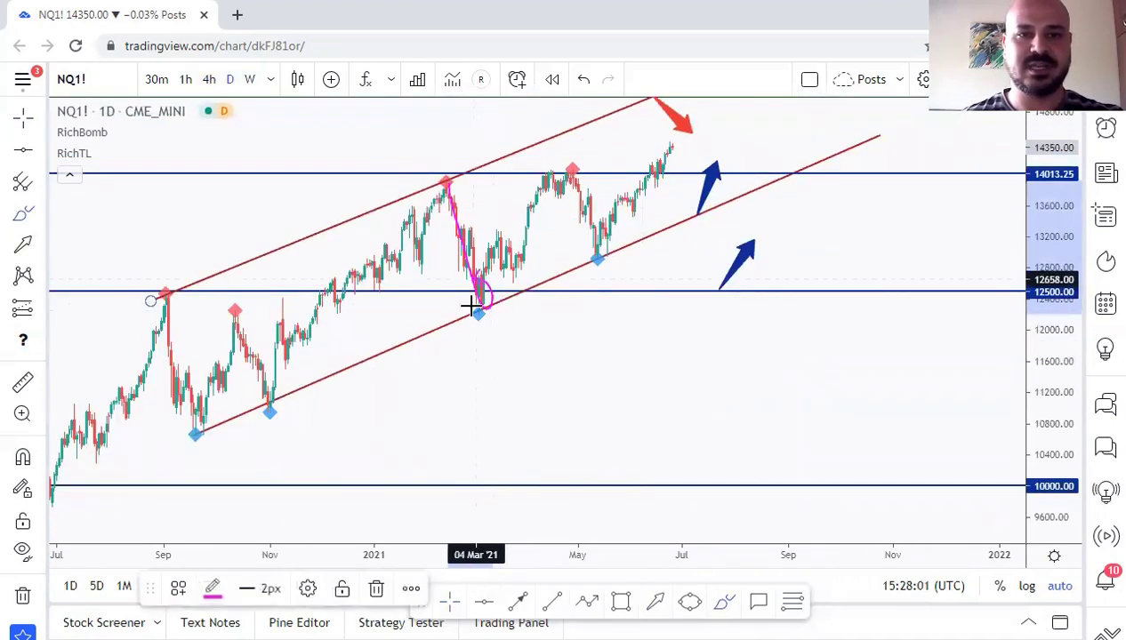
mouse_move(167, 293)
left_mouse_down()
mouse_move(198, 404)
mouse_move(234, 307)
mouse_move(253, 404)
left_mouse_up()
left_click_drag(338, 318, 415, 204)
key("ctrl+z")
key("ctrl+z")
key("ctrl+z")
key("ctrl+z")
key("ctrl+z")
key("ctrl+z")
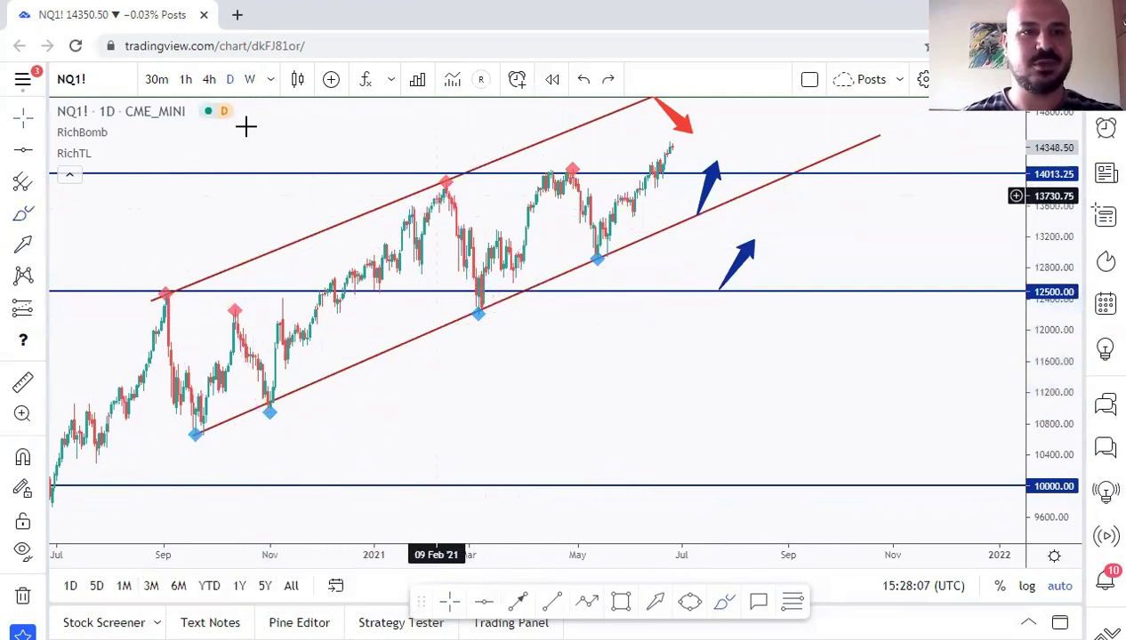
On the 4-hour chart, draw a descending trend line from 16 Mar '21 at 13303.50 to 8 Apr '21 at about 12731.50.
left_click(209, 79)
left_click_drag(743, 192, 878, 192)
left_click_drag(410, 308, 727, 302)
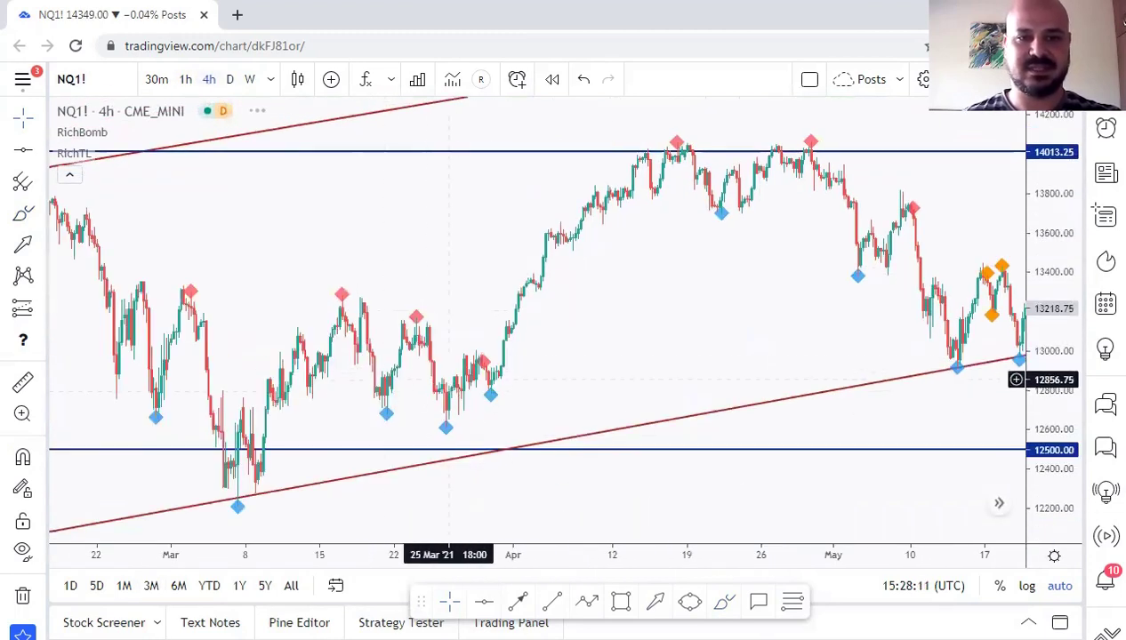
left_click(548, 603)
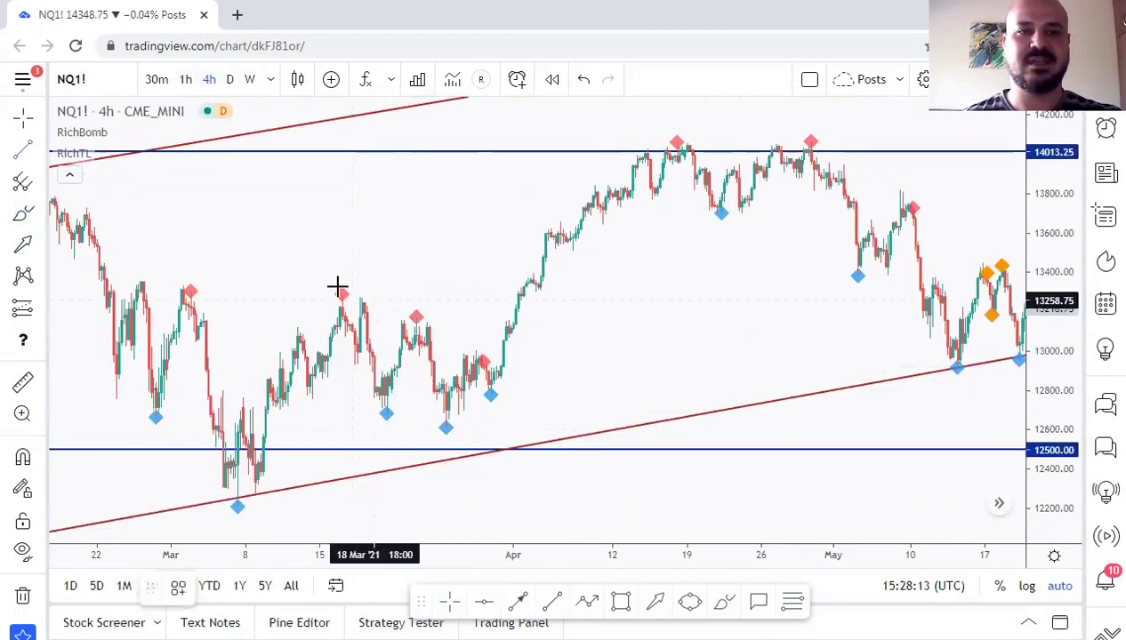
left_click(339, 292)
left_click(583, 389)
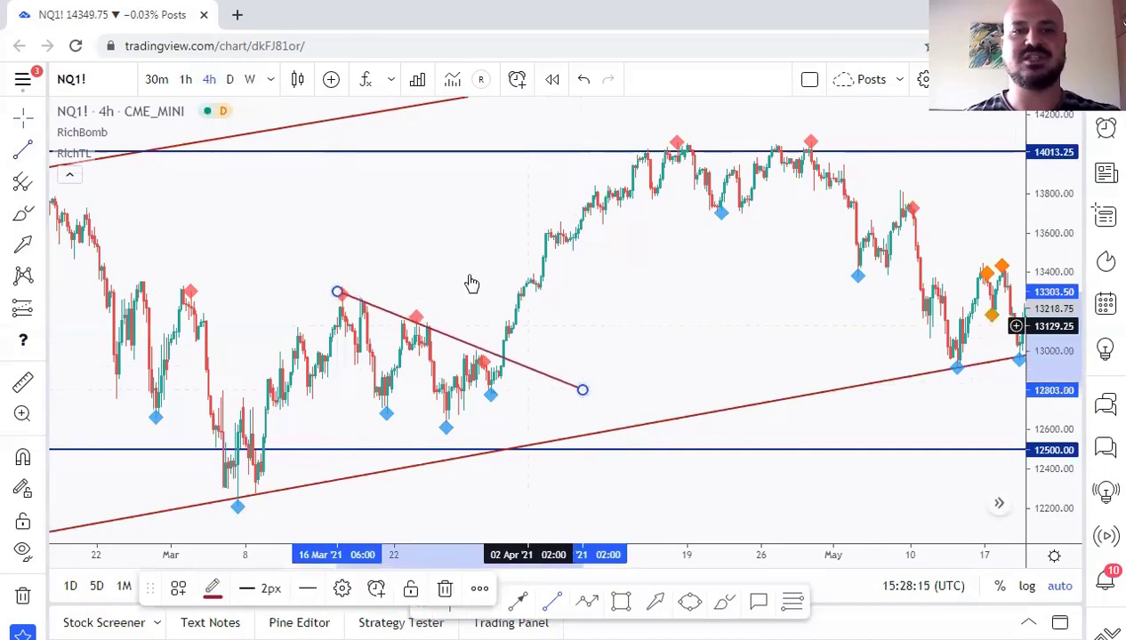
left_click_drag(583, 390, 593, 402)
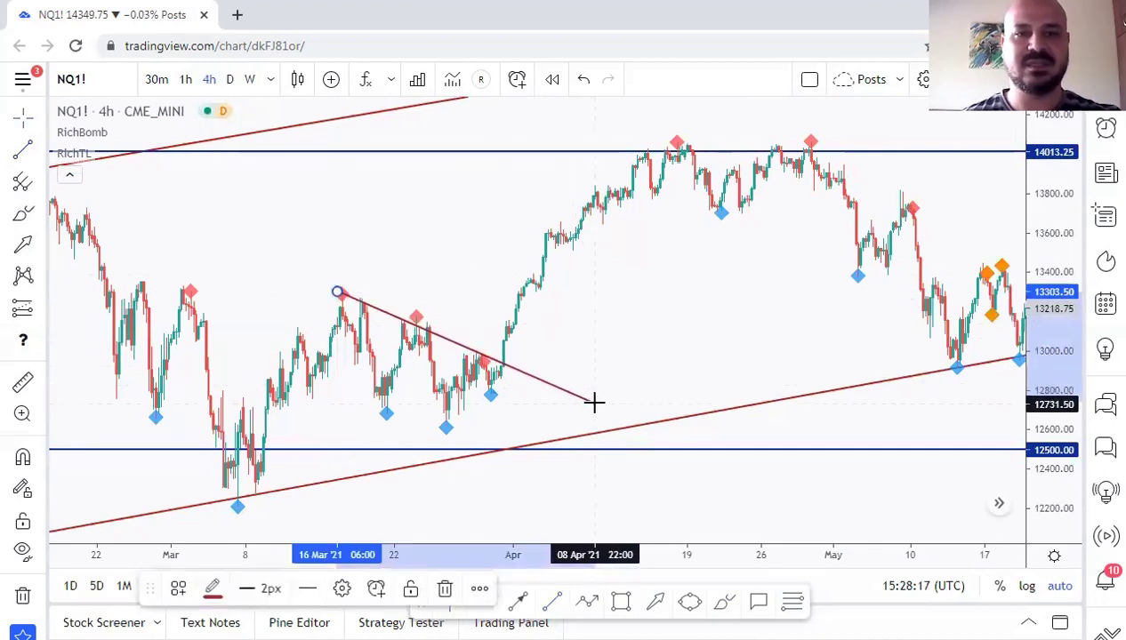
Mark the trend line breakout with a rectangle from 29 March to 5 April between about 13017.50 and 12941.50, and delete it.
left_click(621, 602)
left_click(469, 349)
left_click(548, 361)
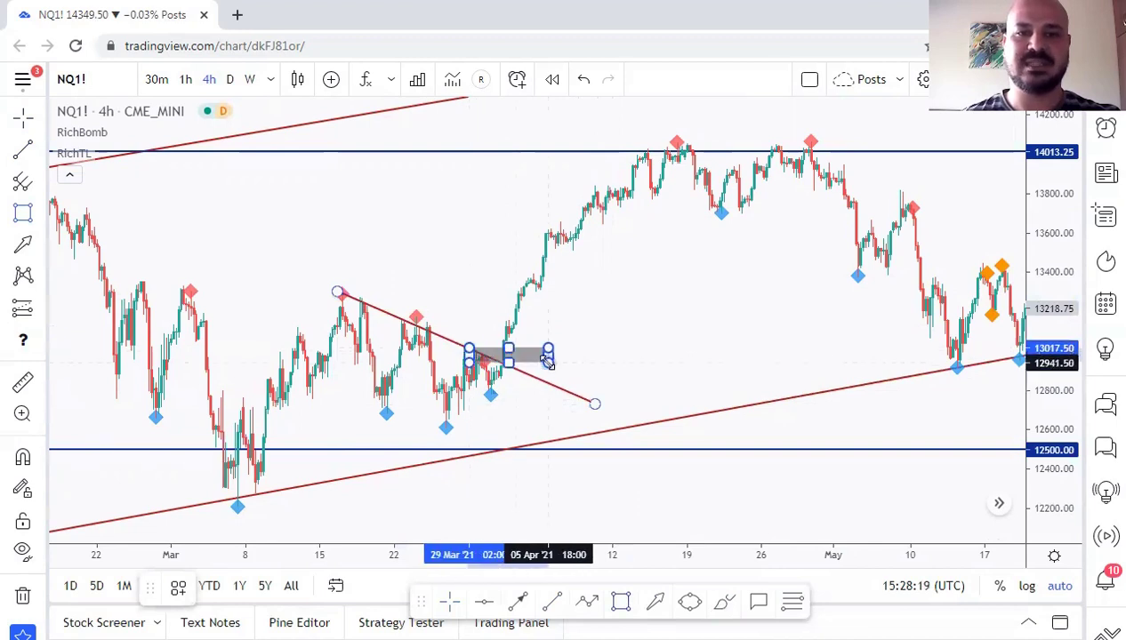
left_click(534, 328)
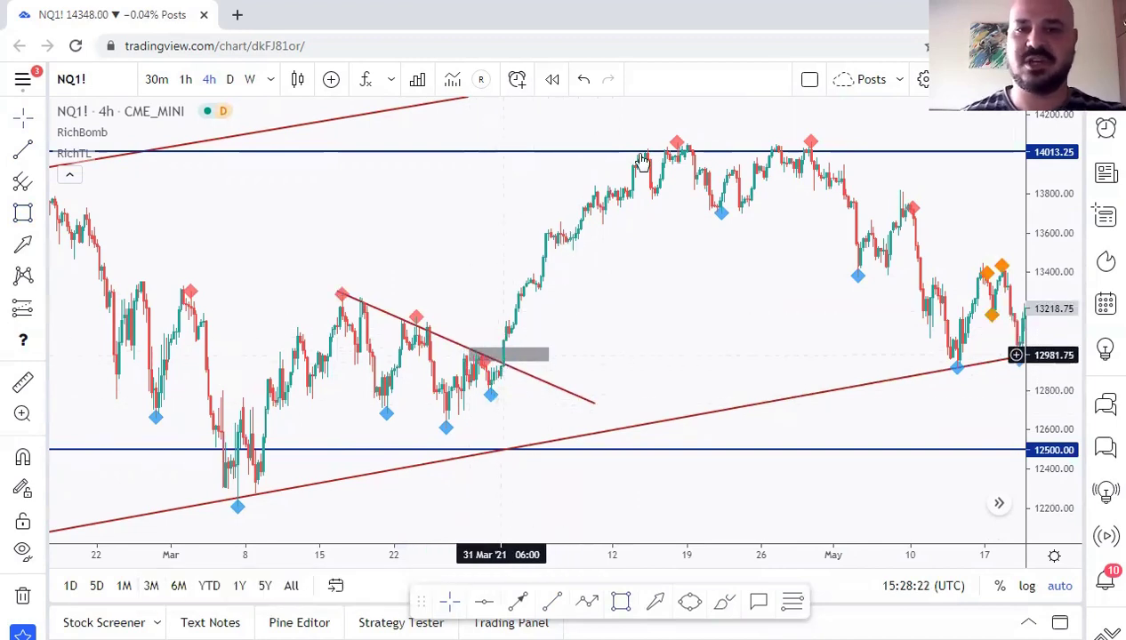
left_click(538, 354)
key("Delete")
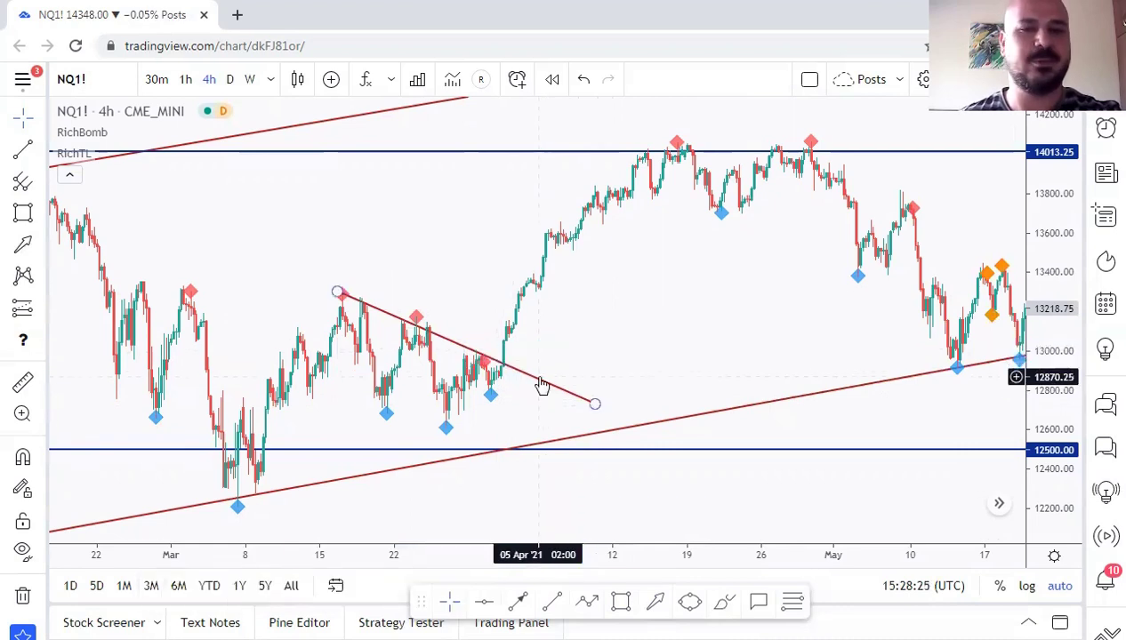
Change the descending March trend line's colour to a lighter red.
left_click(543, 383)
left_click(213, 588)
left_click(217, 403)
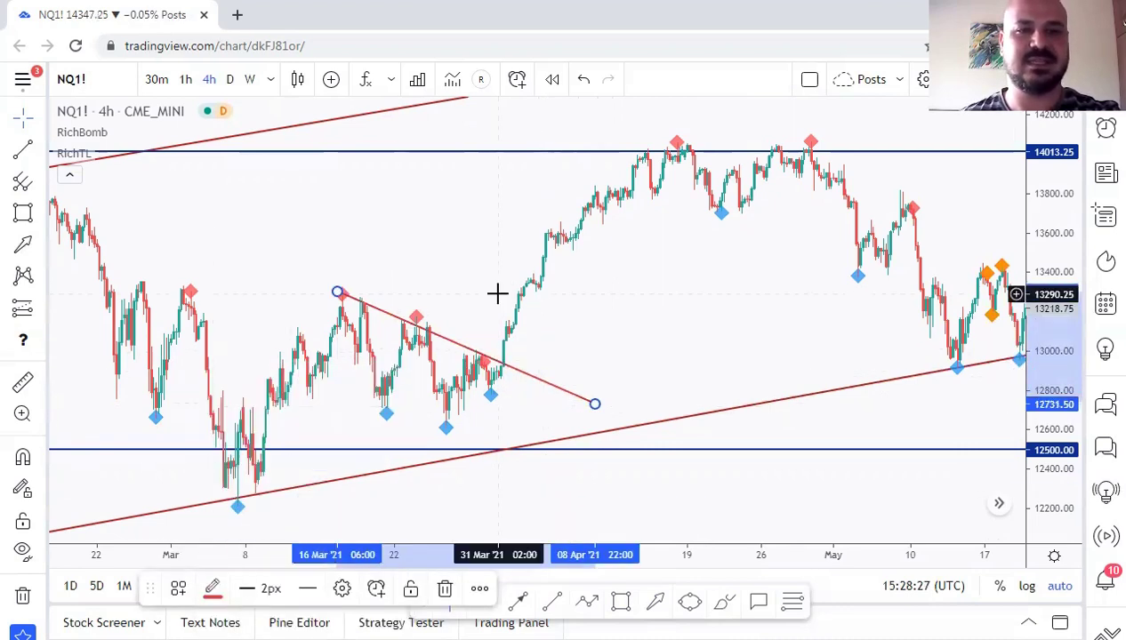
left_click(498, 295)
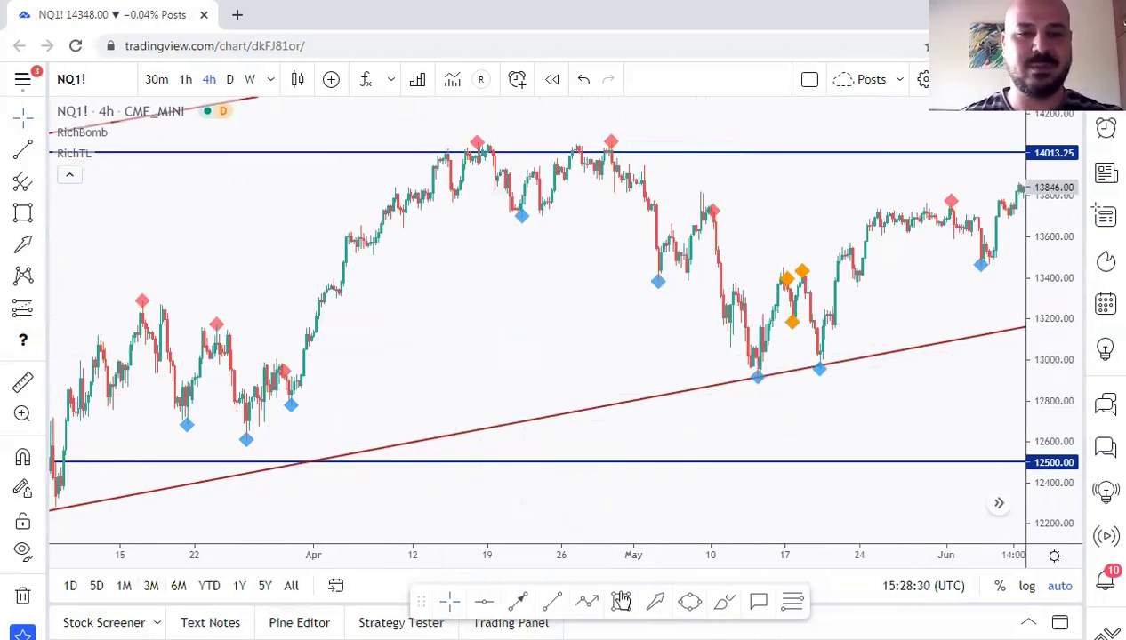
Mark the April–May range with rectangles over its highs, about 14088.75 to 14028.75, and along its lows, and clear them.
left_click(620, 602)
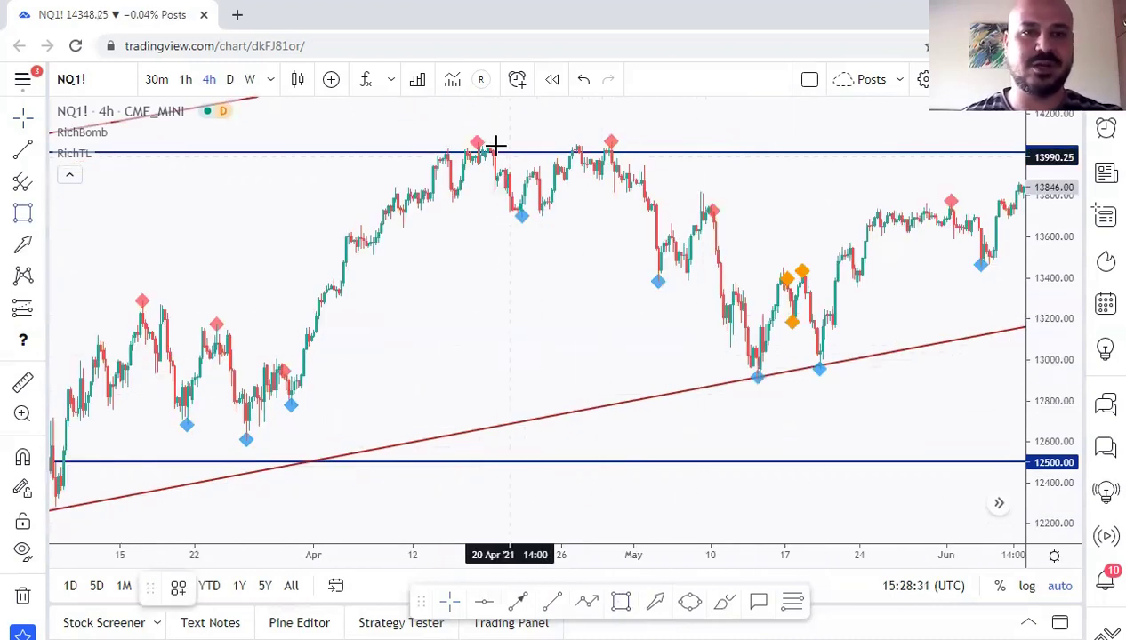
left_click_drag(452, 136, 660, 148)
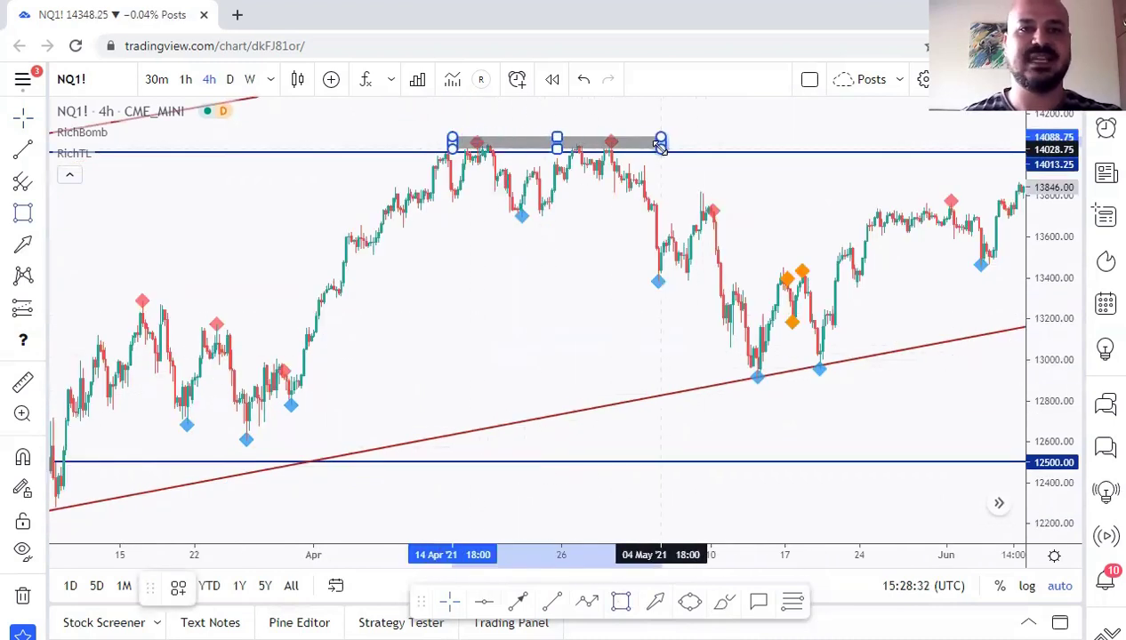
left_click(596, 116)
scroll(504, 244, "down", 6)
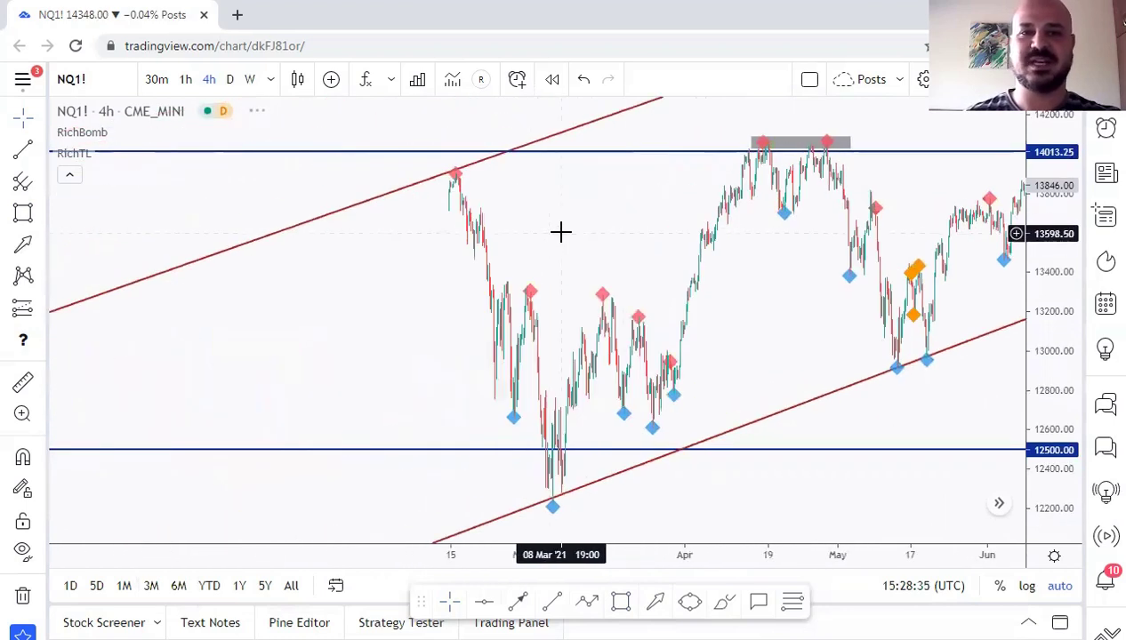
scroll(579, 269, "up", 5)
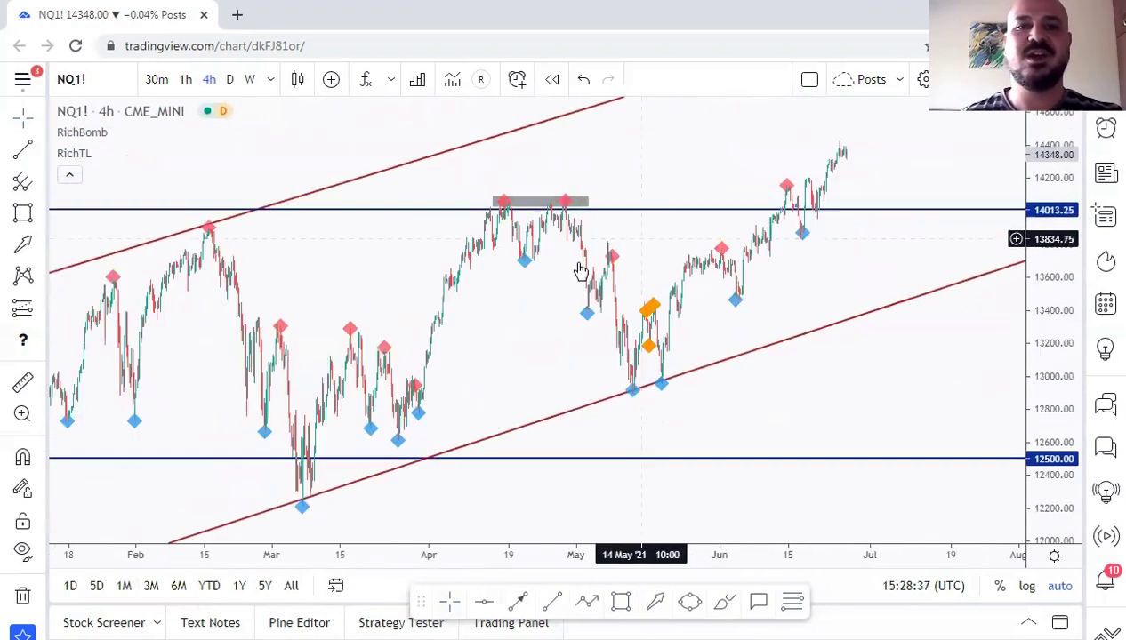
mouse_move(395, 261)
left_mouse_down()
mouse_move(548, 182)
mouse_move(542, 271)
mouse_move(601, 250)
left_mouse_up()
left_click(576, 236)
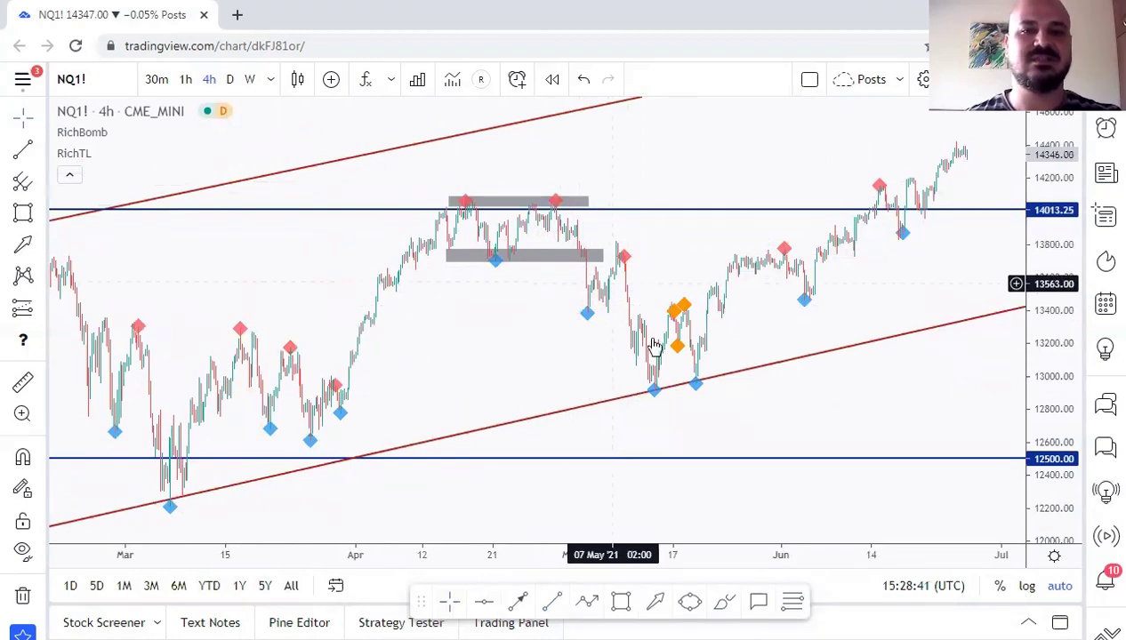
left_click(601, 256)
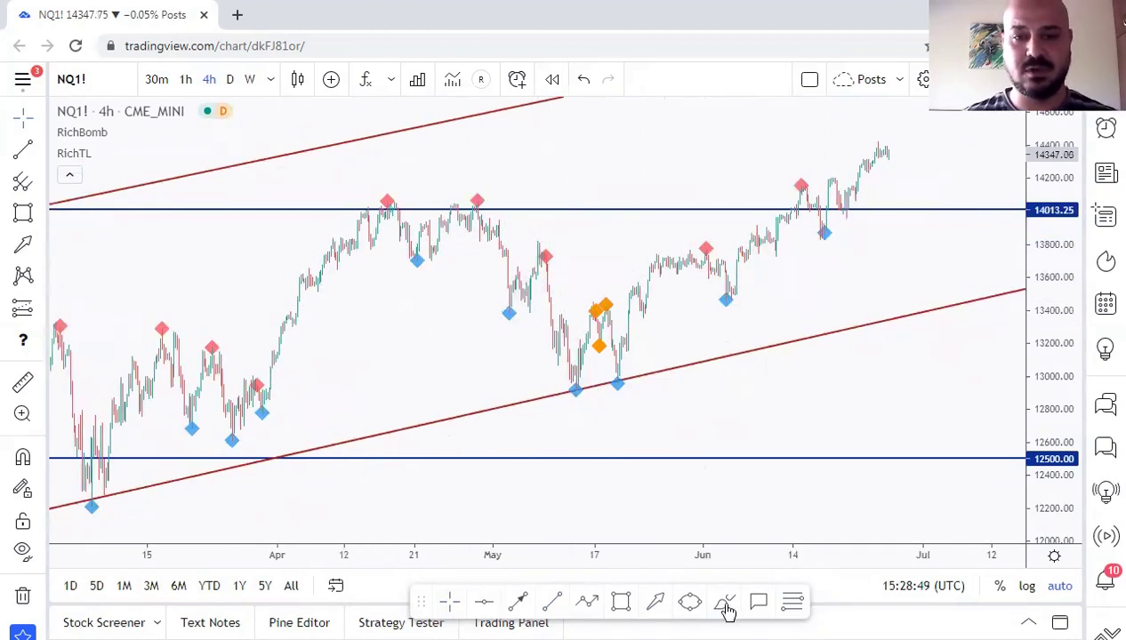
Brush a loop around the April–May range and strokes along the March and May declines, and undo them all.
left_click(725, 605)
mouse_move(322, 263)
left_mouse_down()
mouse_move(533, 254)
mouse_move(388, 183)
left_mouse_up()
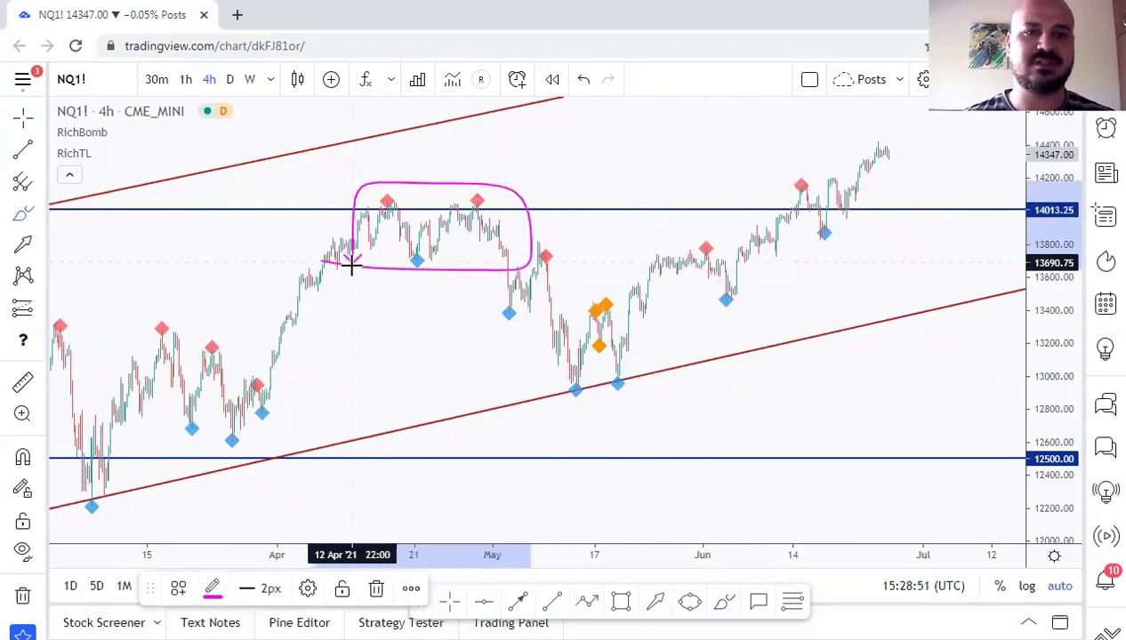
left_click_drag(351, 265, 353, 265)
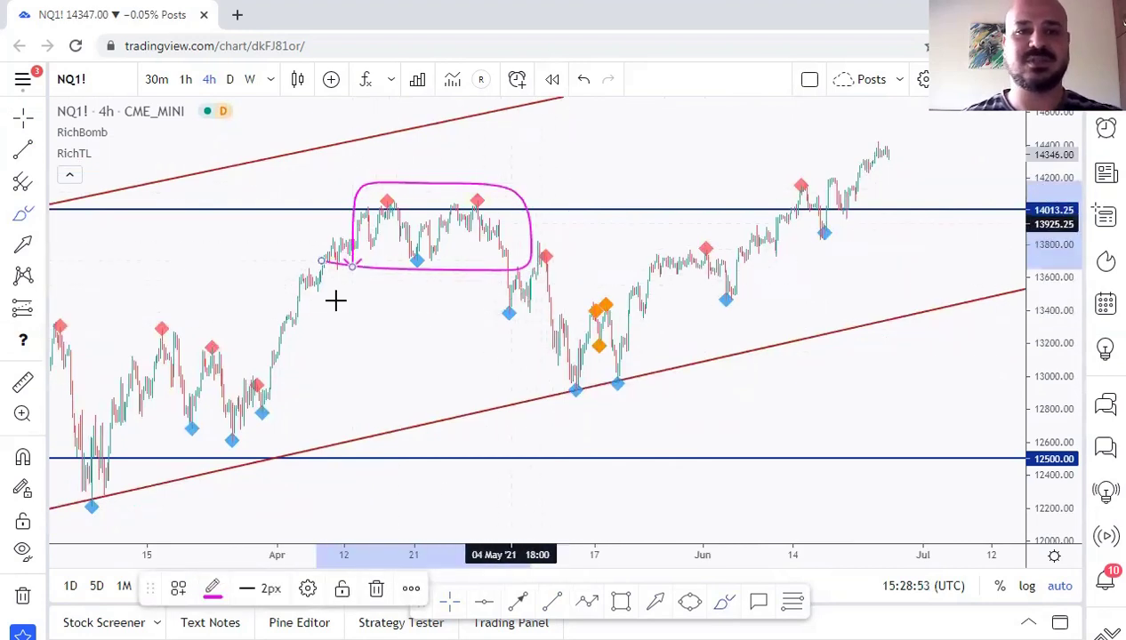
left_click_drag(179, 300, 305, 385)
mouse_move(483, 196)
left_mouse_down()
mouse_move(661, 360)
mouse_move(683, 365)
left_mouse_up()
key("ctrl+z")
key("ctrl+z")
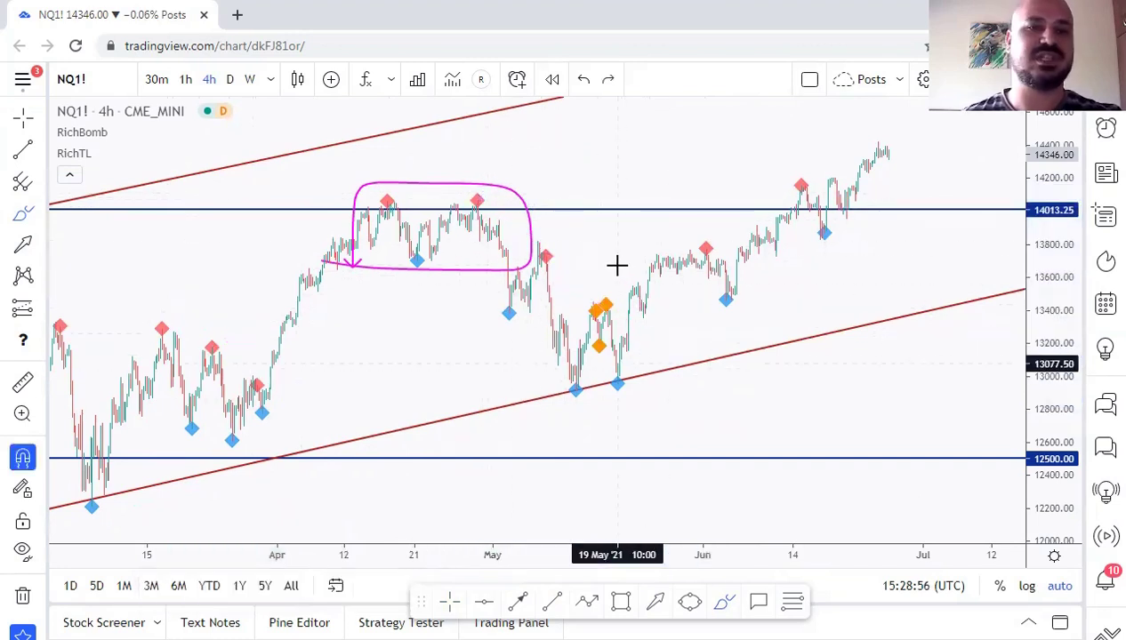
key("ctrl+z")
Draw a descending channel with trend lines along the late-April to mid-May highs and along the lows from 21 Apr '21 at 13772.25.
scroll(573, 552, "up", 3)
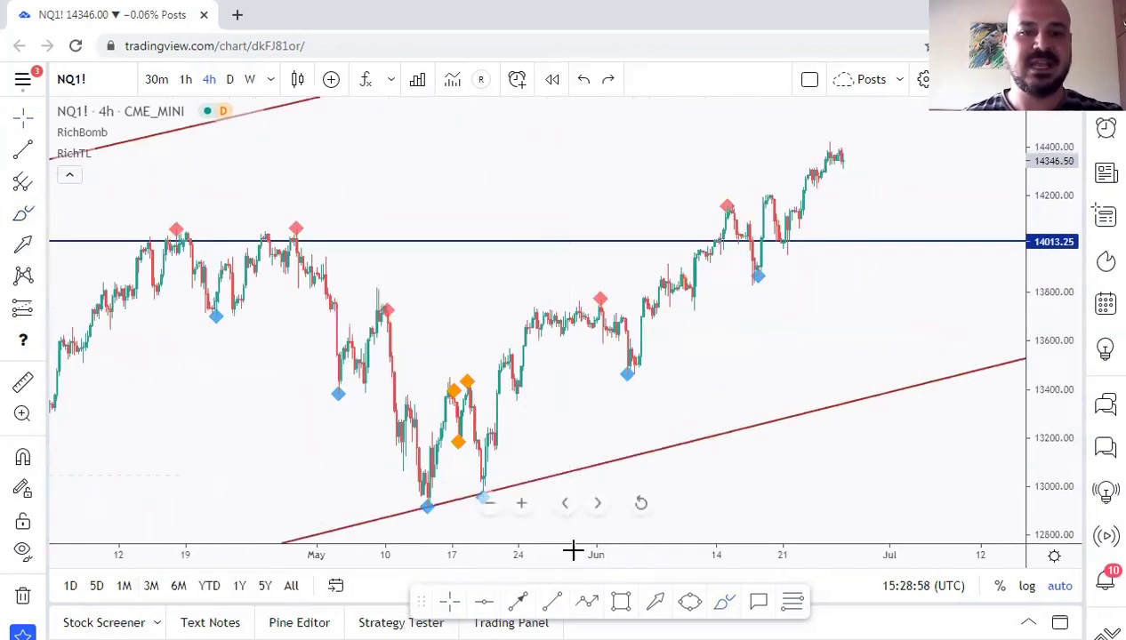
left_click(553, 603)
left_click_drag(583, 481, 591, 490)
mouse_move(421, 342)
left_mouse_down()
mouse_move(359, 440)
mouse_move(329, 420)
left_mouse_up()
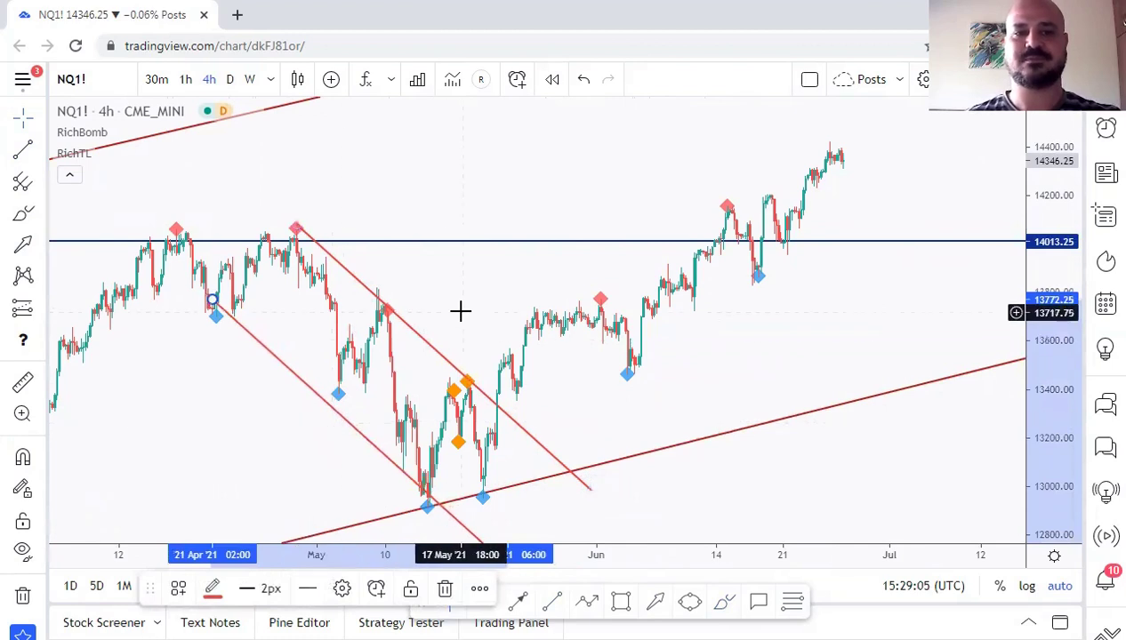
left_click(460, 313)
Mark the mid-May high level around 13400 with a rectangle extending past the channel breakout and its retest.
left_click(458, 382)
left_click(559, 396)
left_click(558, 345)
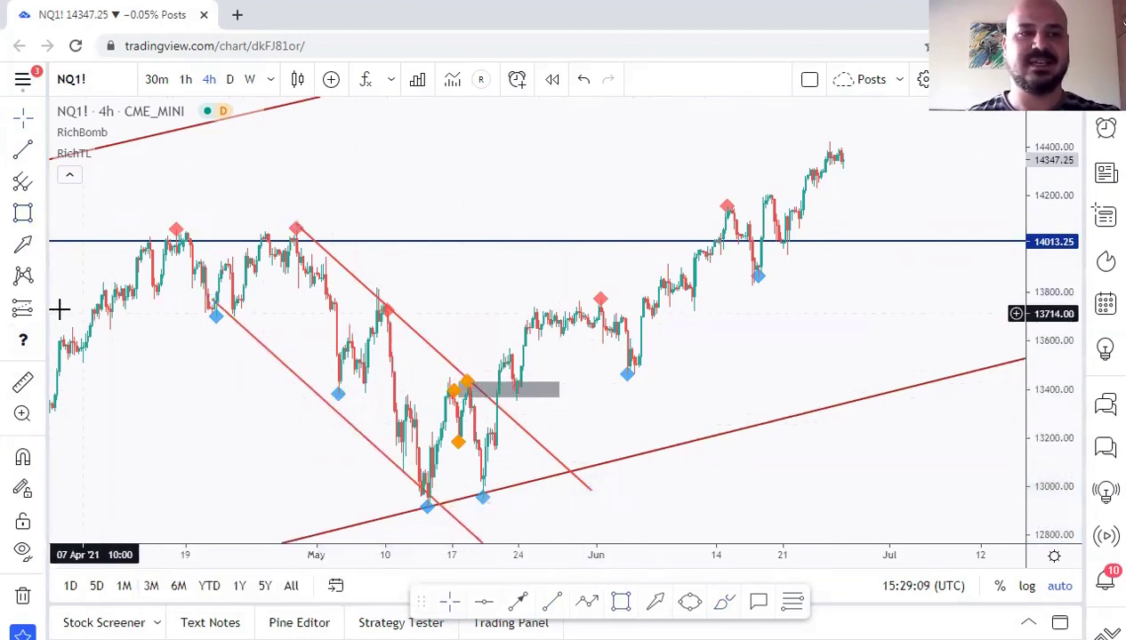
Place a long position at the channel breakout with entry 13467.50, stop 12970.75 and target 14454.00.
left_click(22, 308)
left_click(107, 302)
left_click(506, 372)
left_click_drag(505, 446, 477, 491)
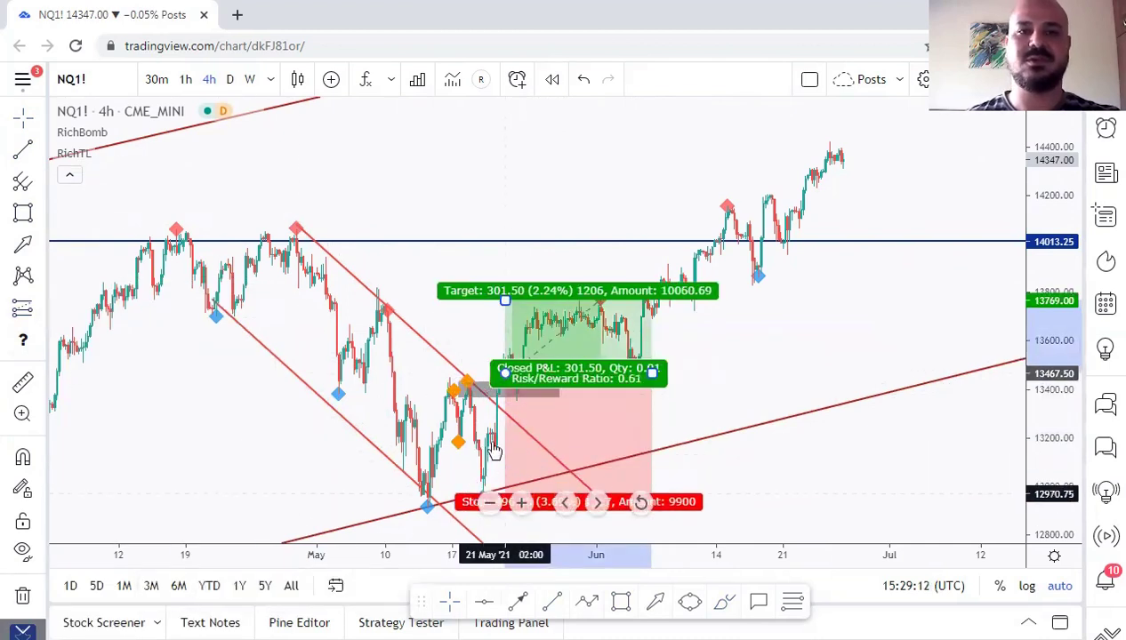
left_click_drag(502, 111, 490, 134)
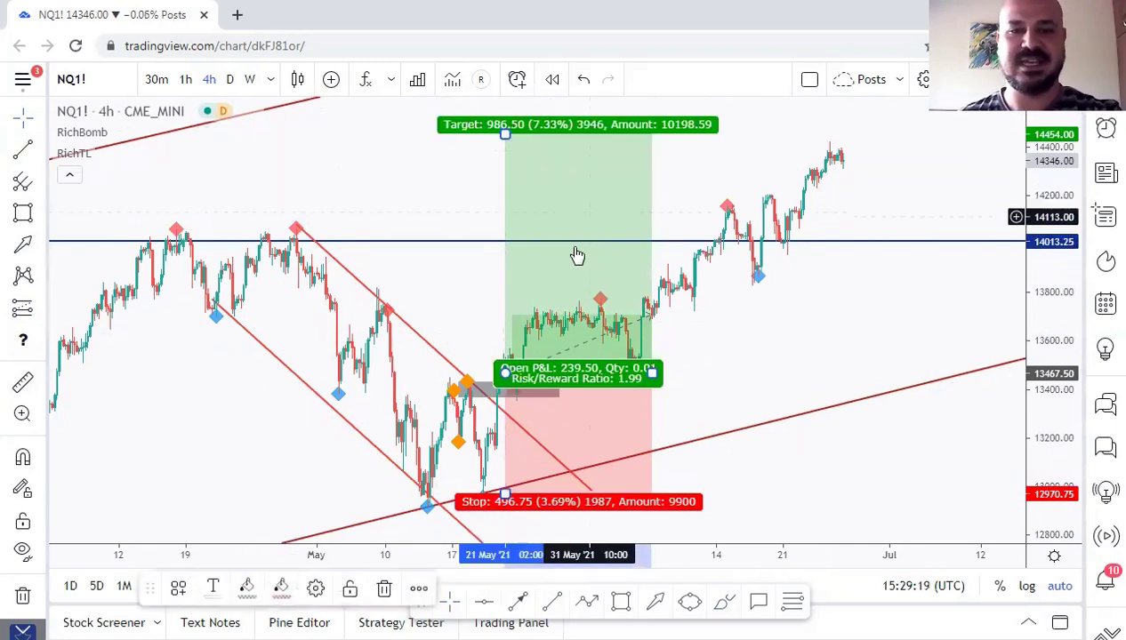
Delete the long position, the breakout rectangle and both descending channel lines.
key("Delete")
key("Delete")
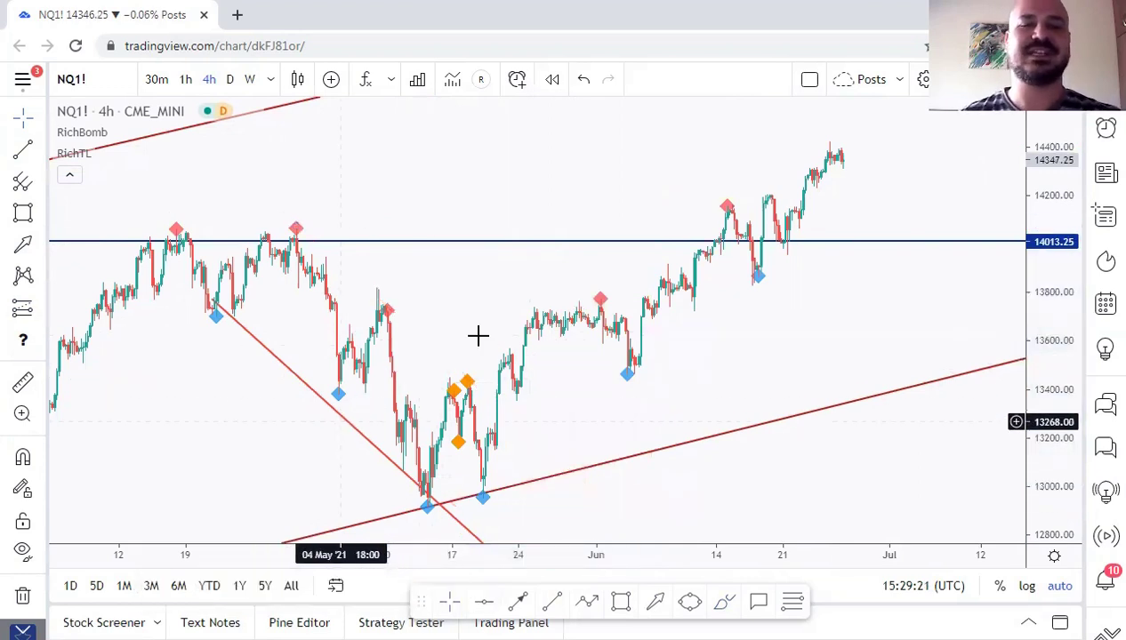
key("Delete")
Brush a near-horizontal arrow from the mid-May highs to the early-June low.
scroll(575, 302, "down", 3)
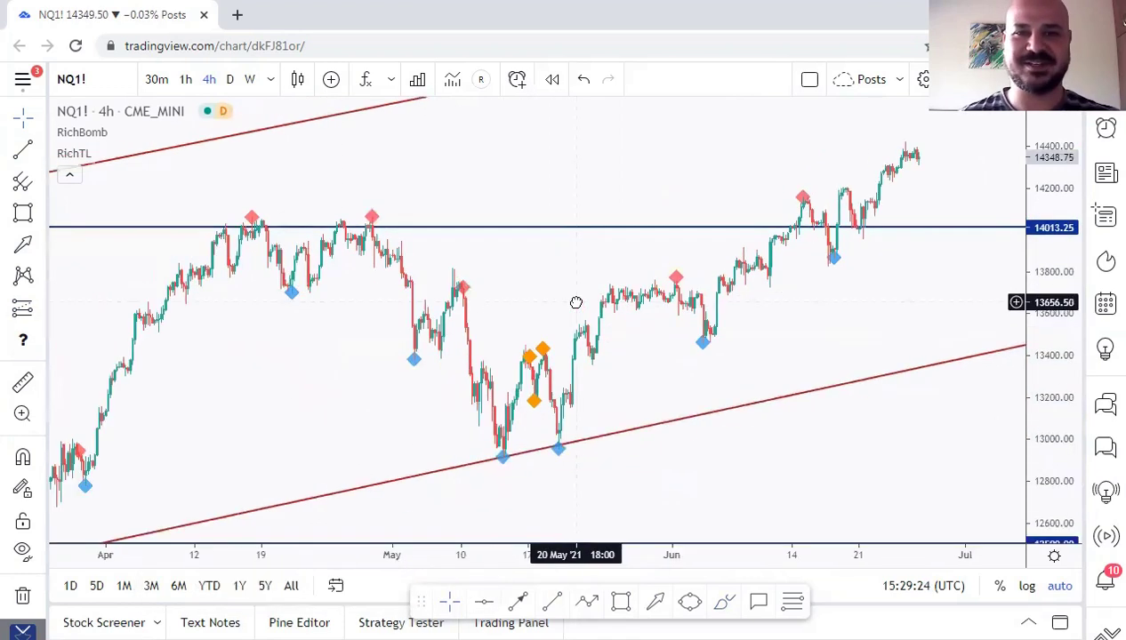
scroll(667, 308, "down", 3)
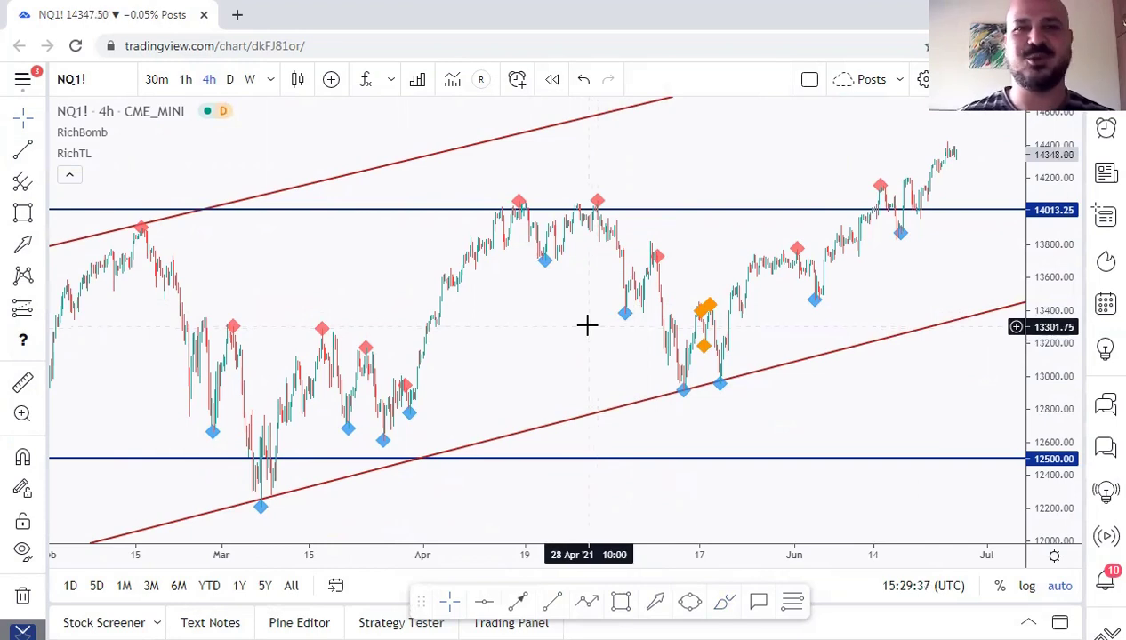
left_click_drag(564, 321, 538, 325)
scroll(550, 326, "down", 3)
left_click_drag(621, 338, 499, 362)
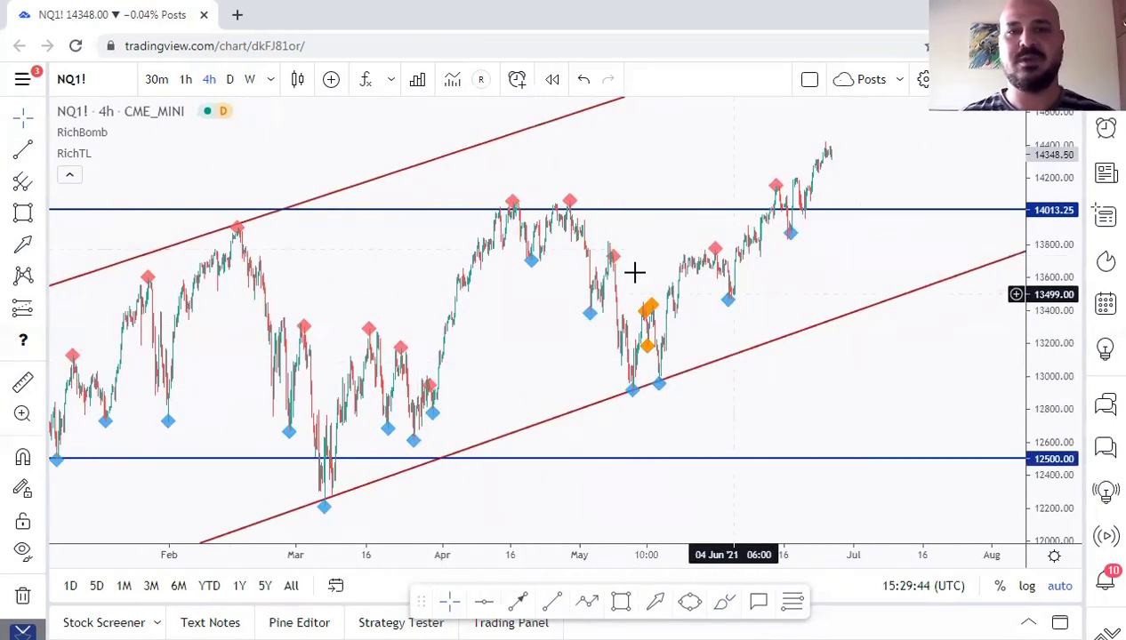
left_click(722, 601)
left_click_drag(634, 305, 728, 302)
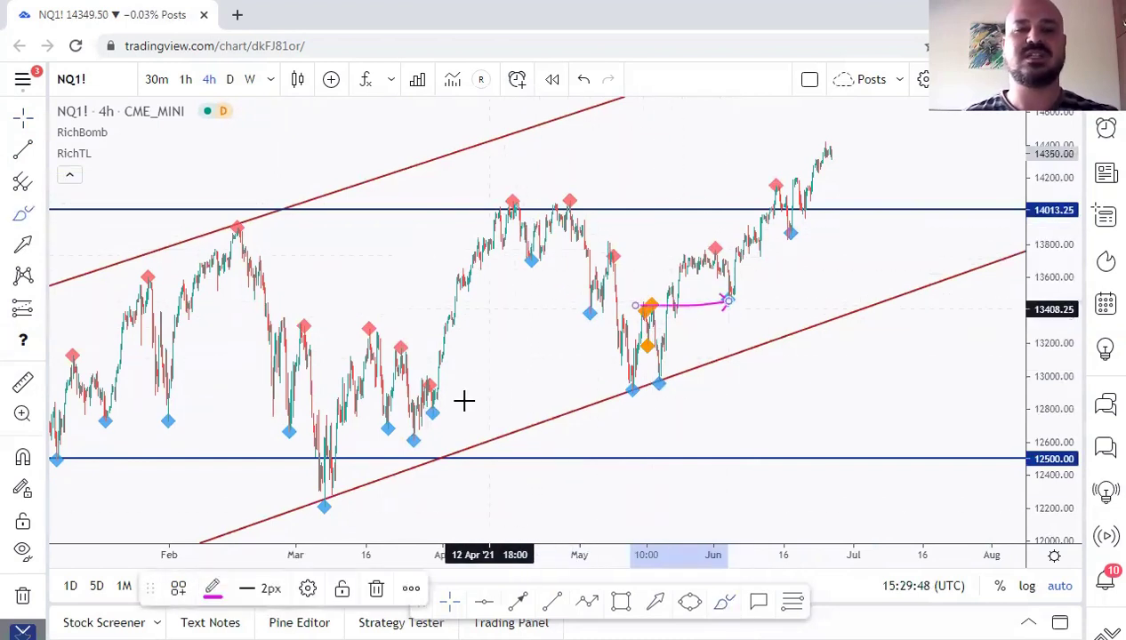
Brush the price swings from the late-March low to late June, with level arrows at the mid-April low and mid-May high.
mouse_move(439, 406)
left_mouse_down()
mouse_move(520, 244)
mouse_move(576, 247)
left_mouse_up()
mouse_move(476, 264)
left_mouse_down()
mouse_move(604, 266)
mouse_move(648, 383)
mouse_move(624, 298)
mouse_move(729, 304)
left_mouse_up()
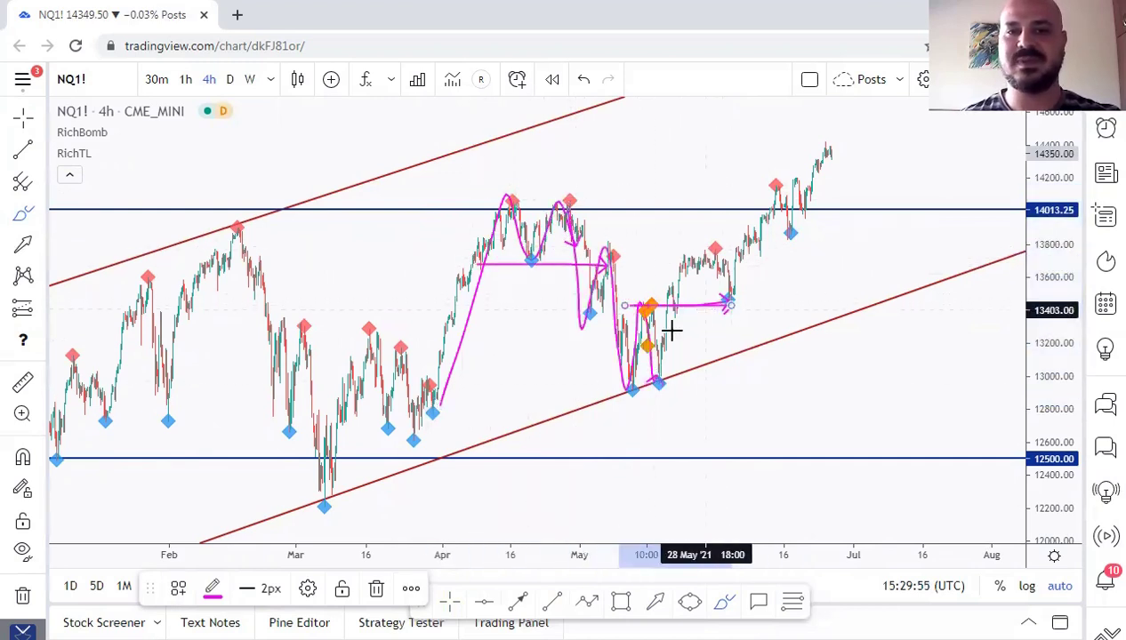
mouse_move(678, 241)
left_mouse_down()
mouse_move(729, 301)
mouse_move(784, 229)
mouse_move(810, 169)
left_mouse_up()
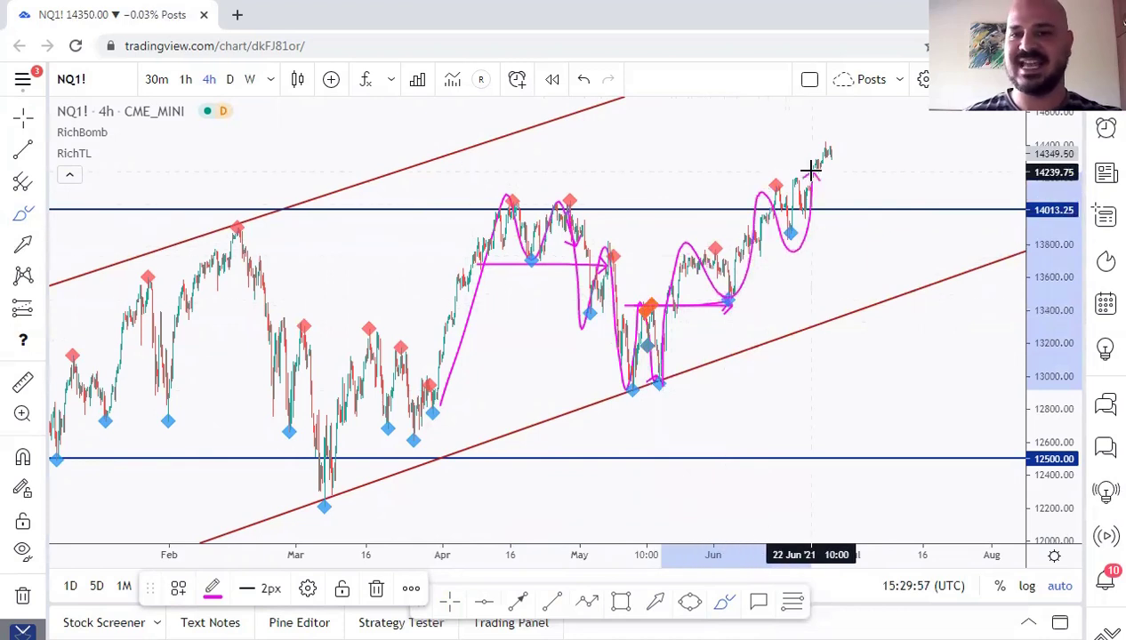
Undo the brush strokes tracing the swings and their level arrows.
key("ctrl+z")
key("ctrl+z")
key("ctrl+z")
key("ctrl+z")
key("ctrl+z")
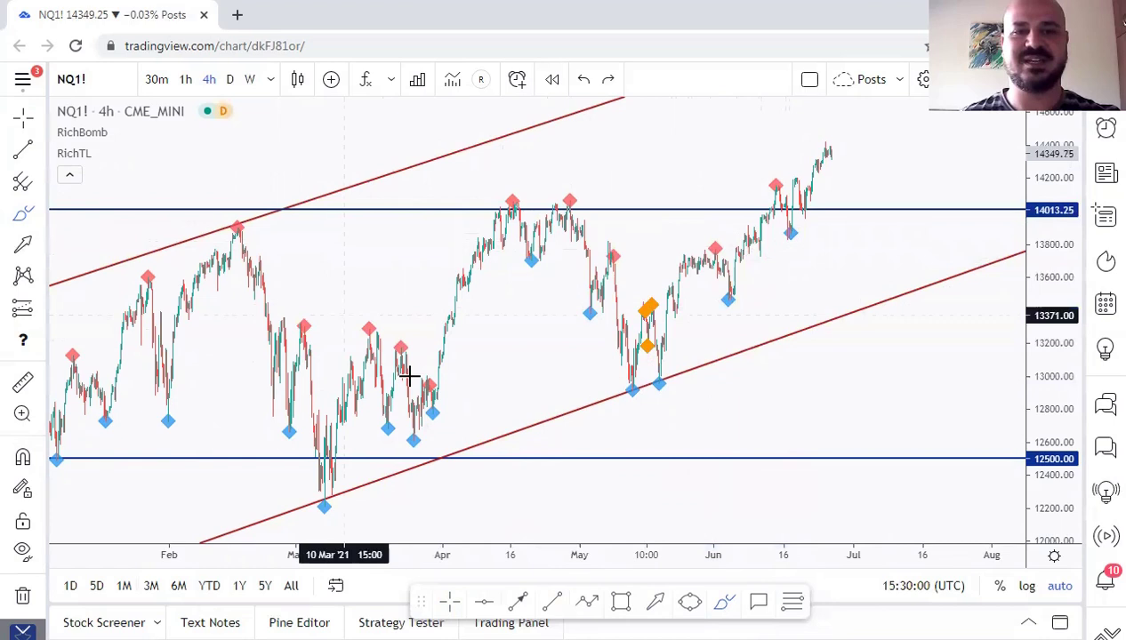
Brush level and breakout arrows at the late-March high, the mid-April low and the mid-May high.
key("ctrl+y")
key("ctrl+y")
key("ctrl+y")
key("ctrl+y")
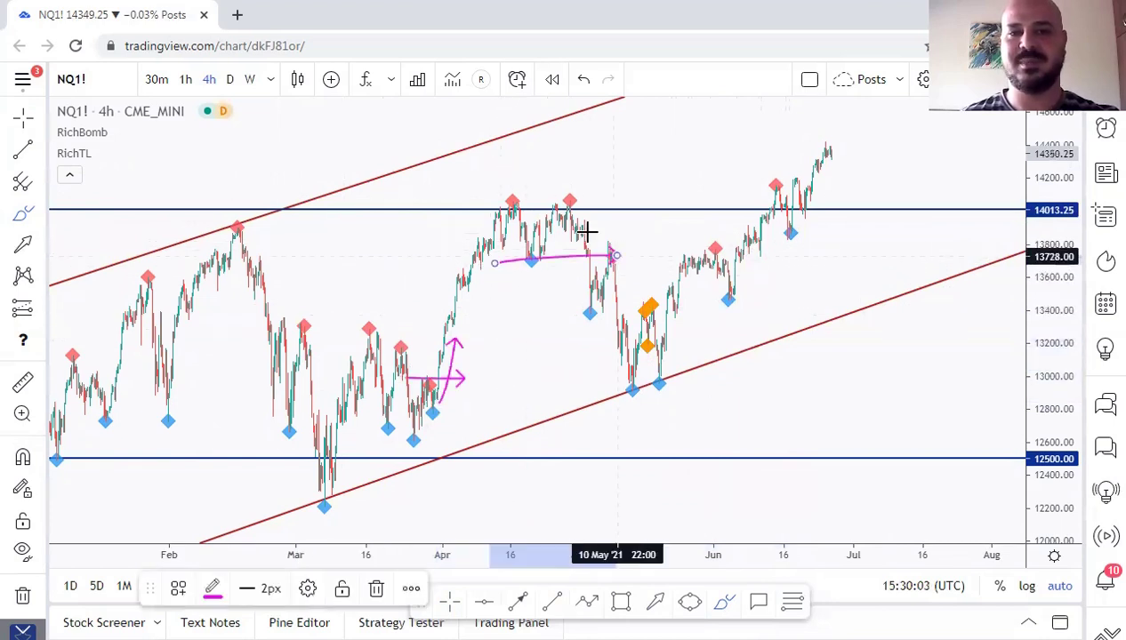
left_click_drag(621, 310, 716, 308)
left_click_drag(663, 343, 686, 252)
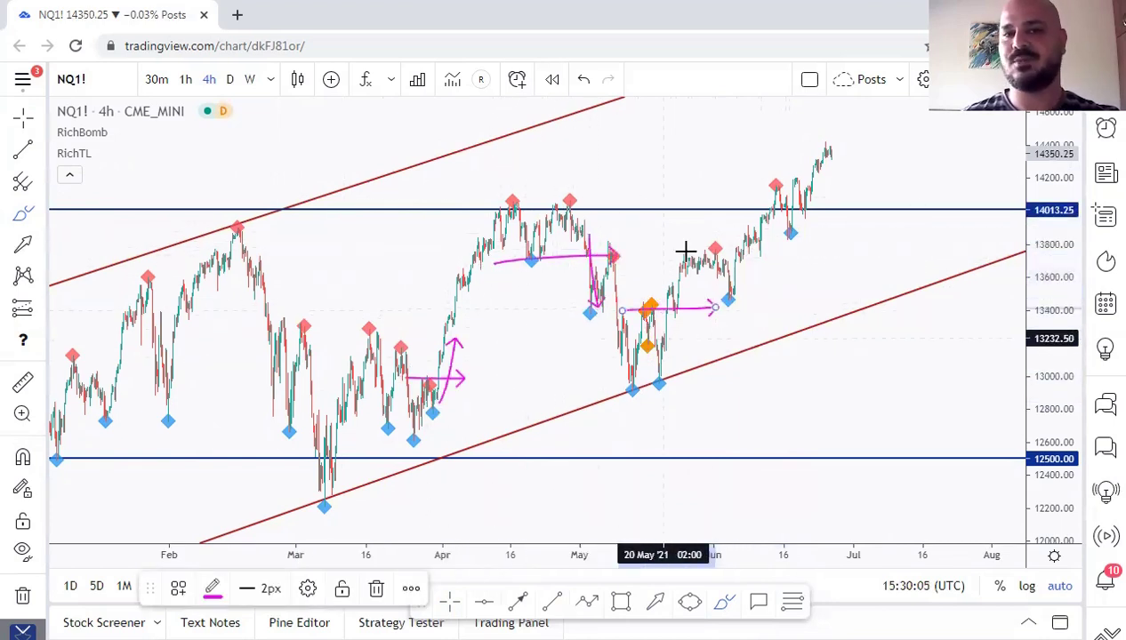
Undo the three pairs of level and breakout arrows.
key("ctrl+z")
key("ctrl+z")
key("ctrl+z")
key("ctrl+z")
key("ctrl+z")
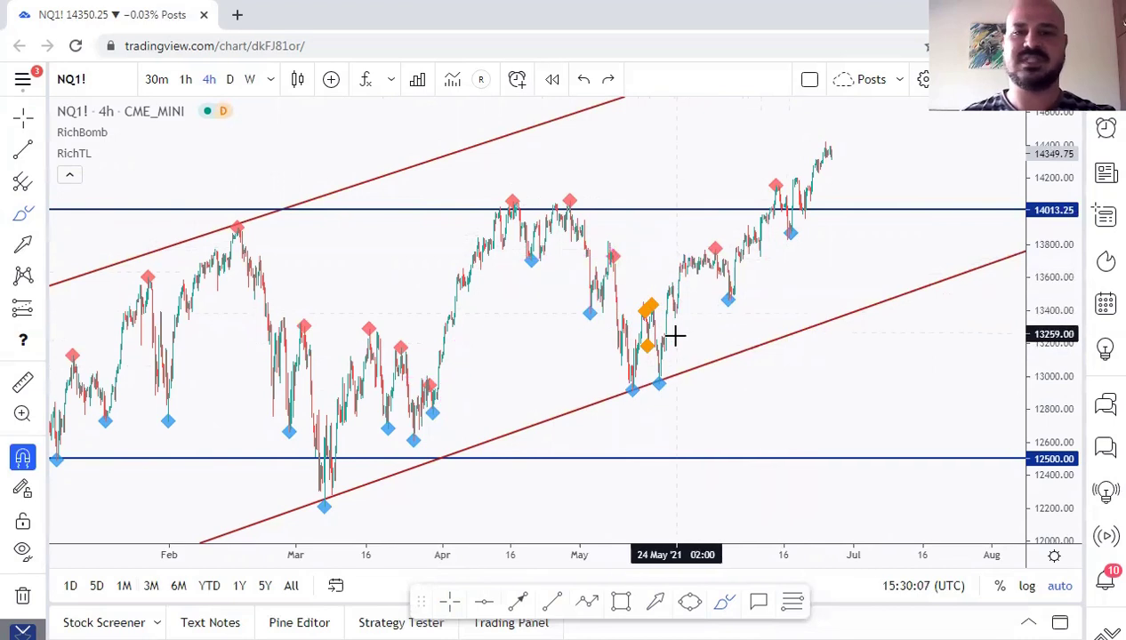
Brush near-horizontal arrows from the rising swing lows of mid-May, early June and mid-June.
scroll(675, 336, "up", 10)
left_click_drag(568, 344, 692, 339)
scroll(669, 365, "down", 1)
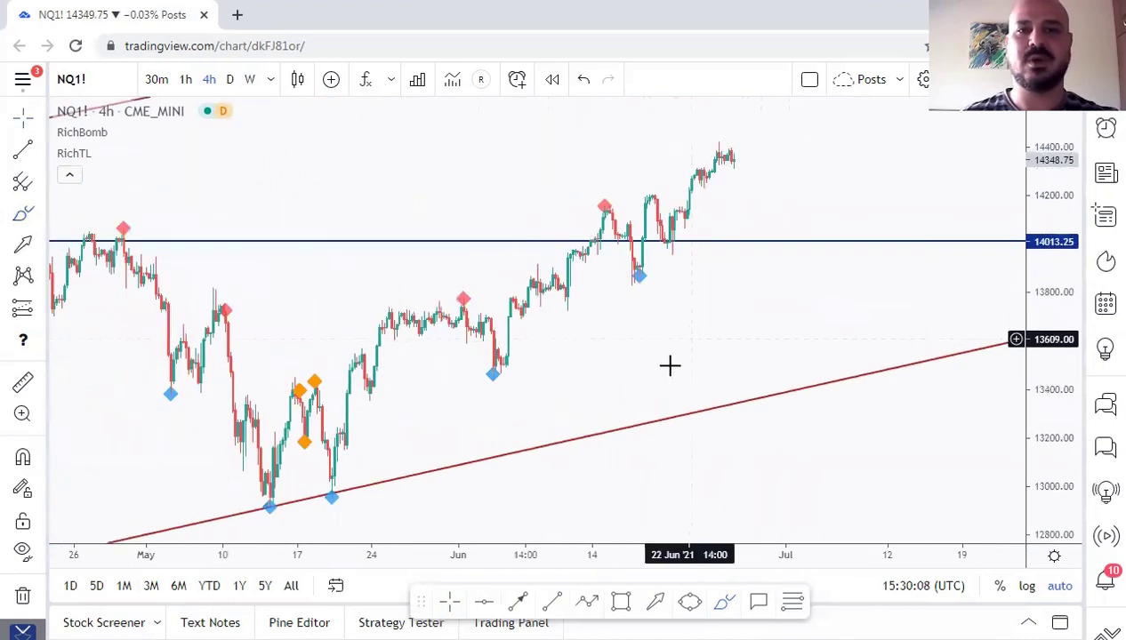
left_click(724, 606)
left_click_drag(323, 489, 431, 489)
left_click_drag(474, 374, 587, 374)
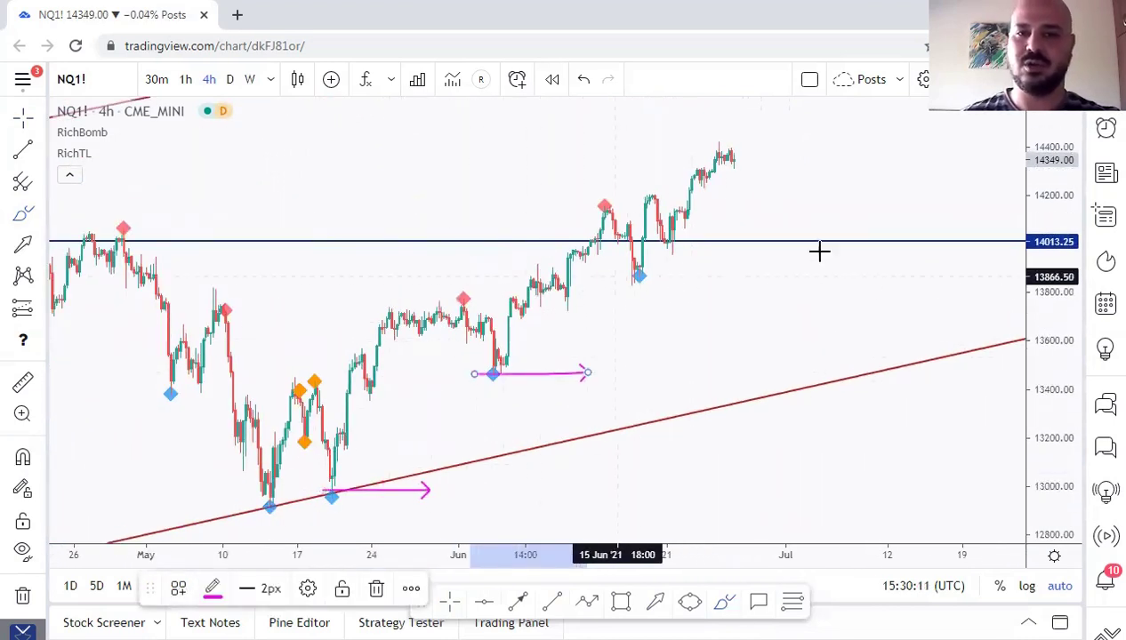
left_click_drag(616, 276, 825, 255)
Brush short horizontal arrows over the rising swing highs of mid-May, early June and mid-June.
left_click_drag(287, 373, 355, 369)
left_click_drag(416, 287, 533, 283)
left_click_drag(572, 197, 634, 194)
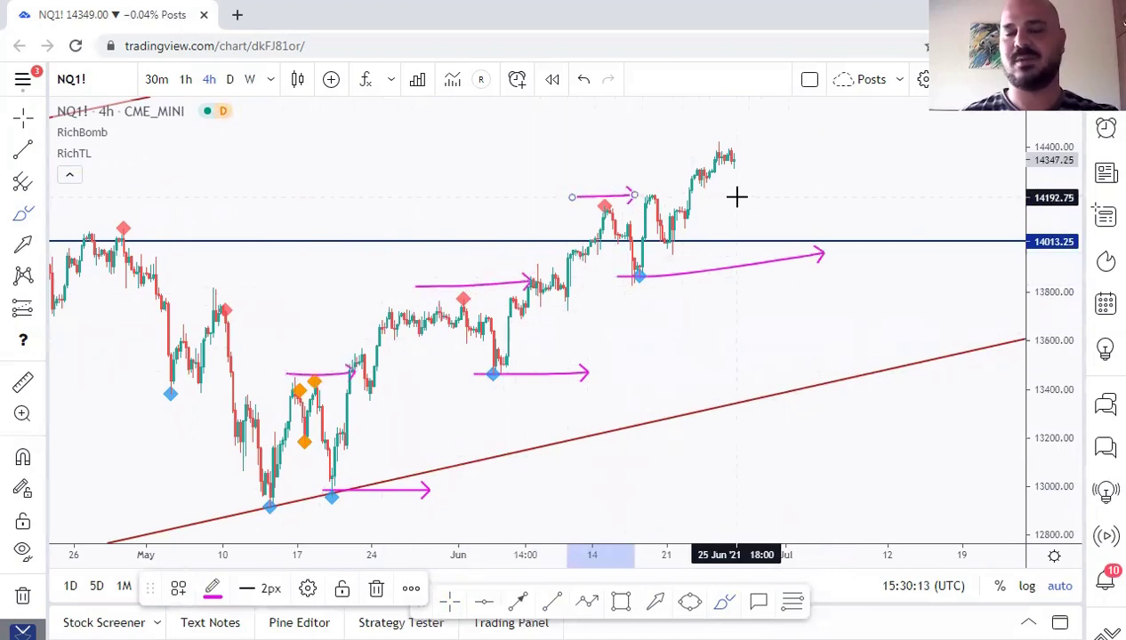
Undo the arrows marking the rising swing highs and lows.
key("ctrl+z")
key("ctrl+z")
key("ctrl+z")
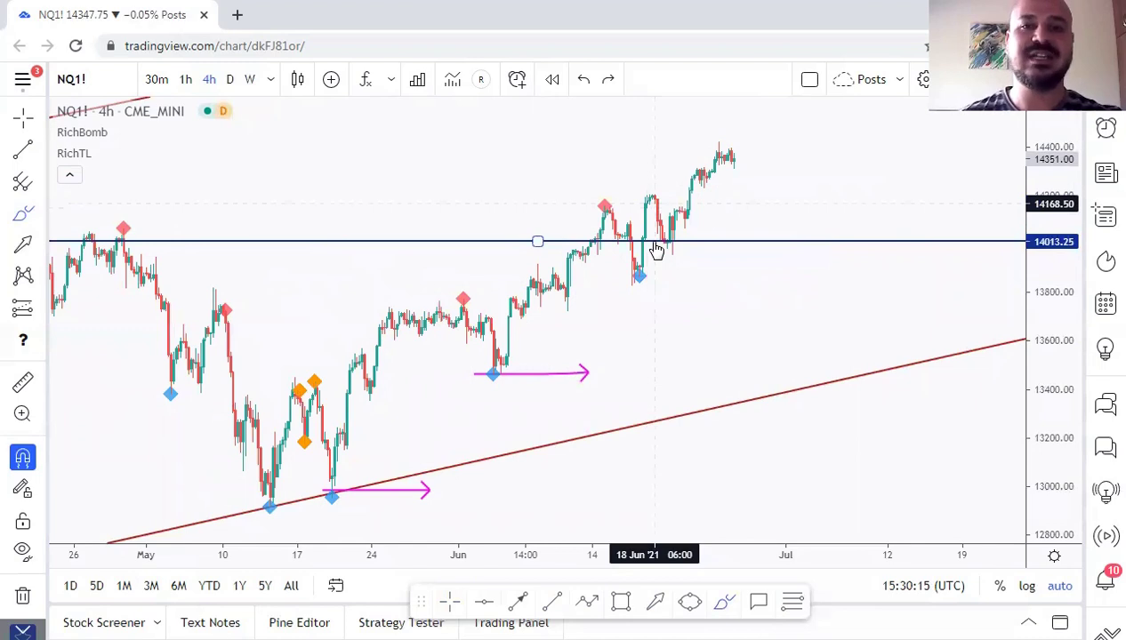
key("ctrl+z")
key("ctrl+z")
Brush a projected reversal from the latest price with a level arrow near 14200, and a level arrow at the mid-April low.
mouse_move(735, 160)
left_mouse_down()
mouse_move(784, 125)
mouse_move(840, 306)
left_mouse_up()
left_click_drag(729, 195, 885, 198)
scroll(383, 322, "down", 3)
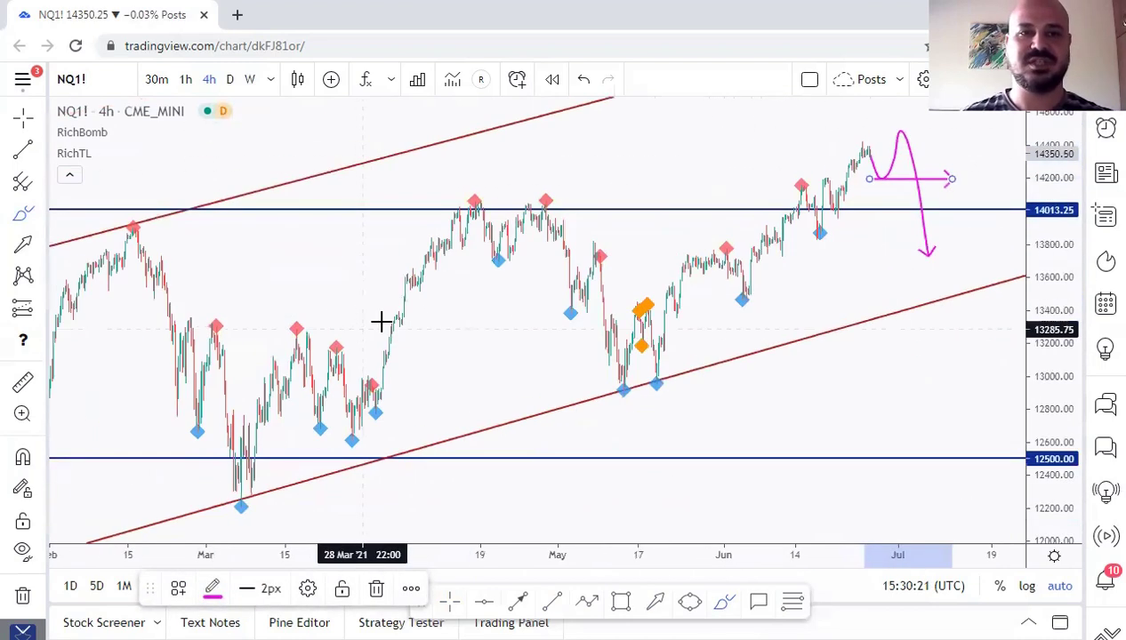
left_click_drag(478, 262, 627, 262)
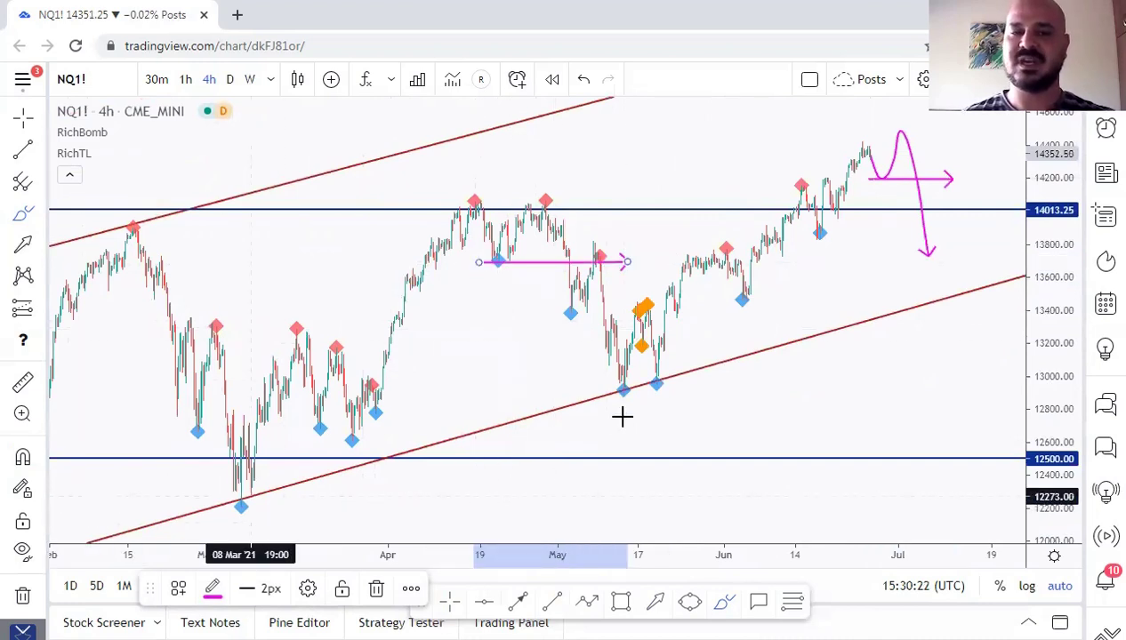
Brush rising channel arrows above and below the March–April rally and the May–June rally.
left_click_drag(320, 427, 553, 227)
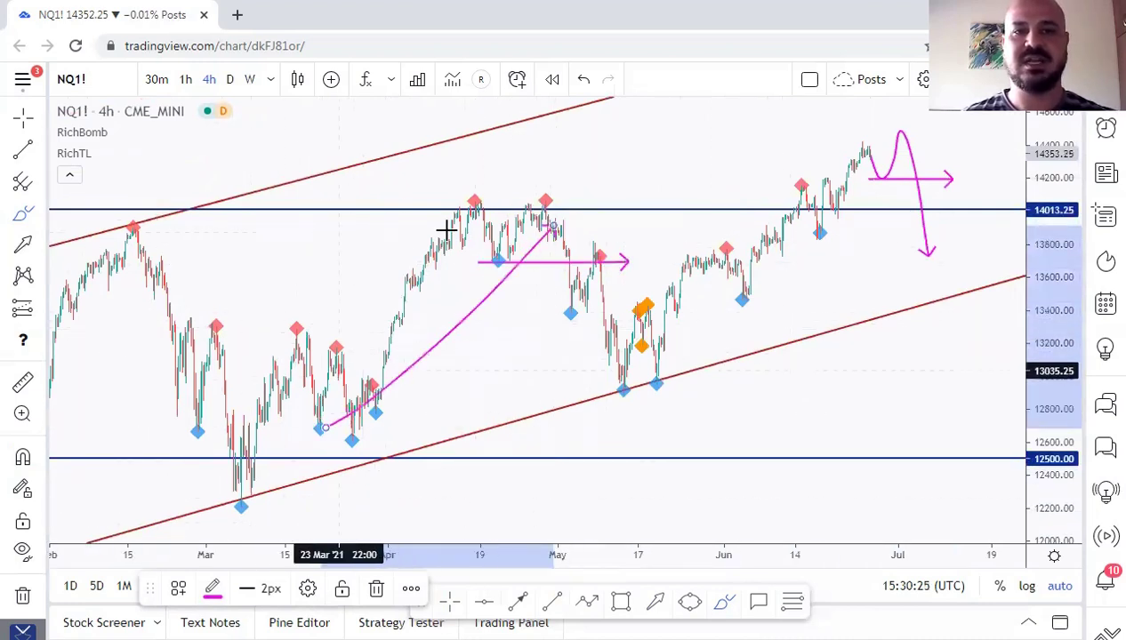
left_click_drag(340, 366, 521, 169)
left_click_drag(671, 360, 925, 191)
left_click_drag(678, 287, 877, 116)
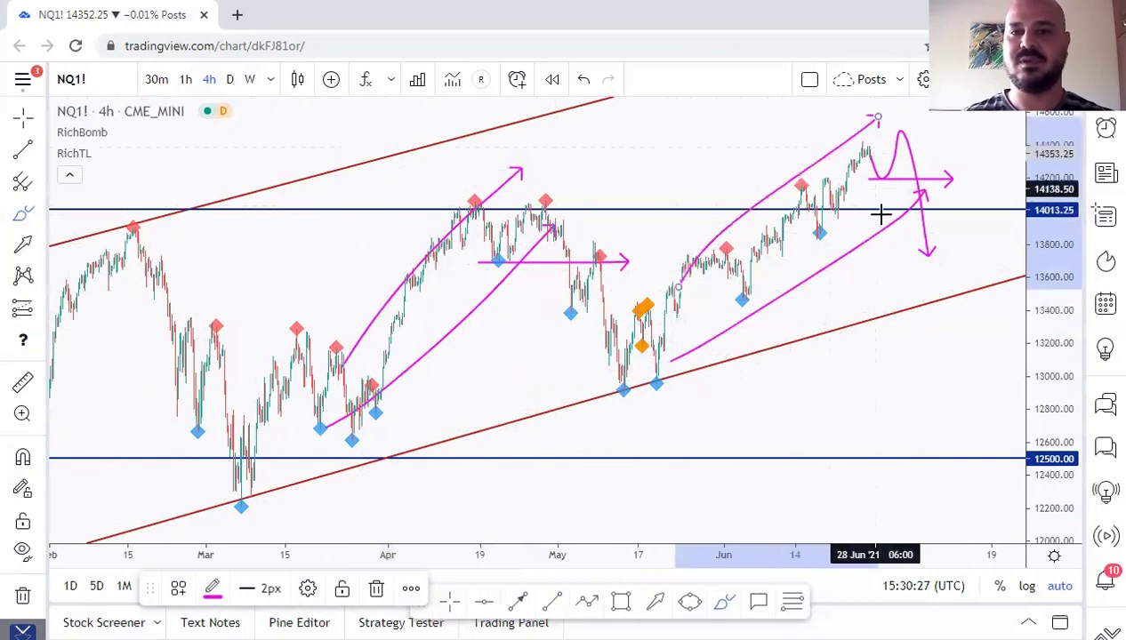
Undo the brushed channel arrows around both rallies.
key("ctrl+z")
key("ctrl+z")
key("ctrl+z")
key("ctrl+z")
key("ctrl+z")
key("ctrl+z")
key("ctrl+z")
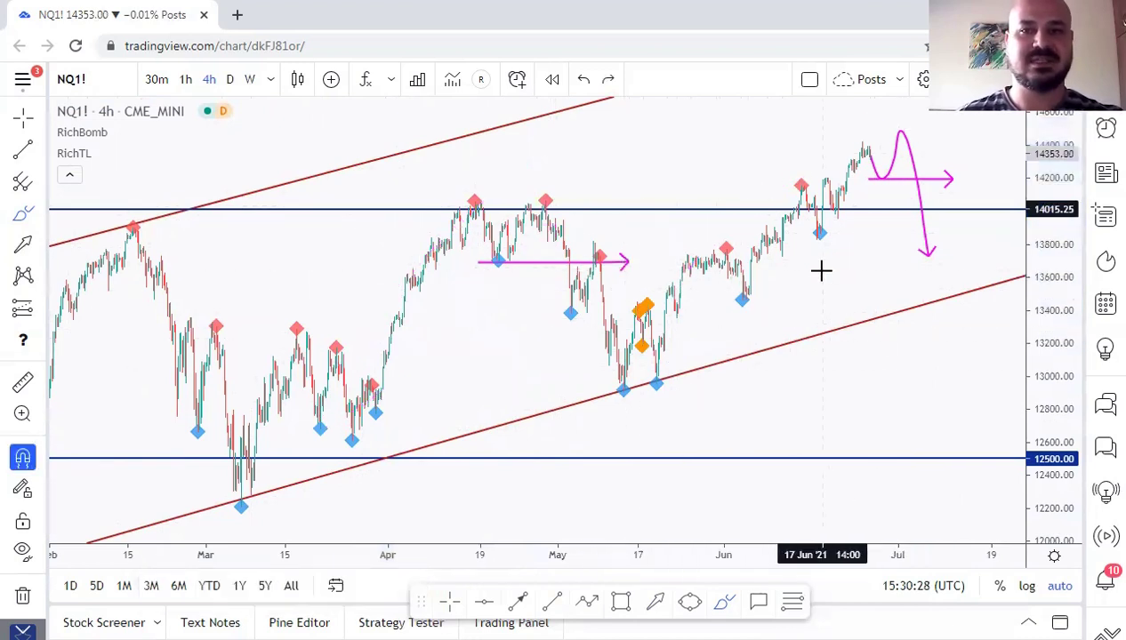
Brush projected rallies from the latest price to the 15000 level and the upper channel line, each circled and followed by a drop.
left_click_drag(891, 255, 791, 365)
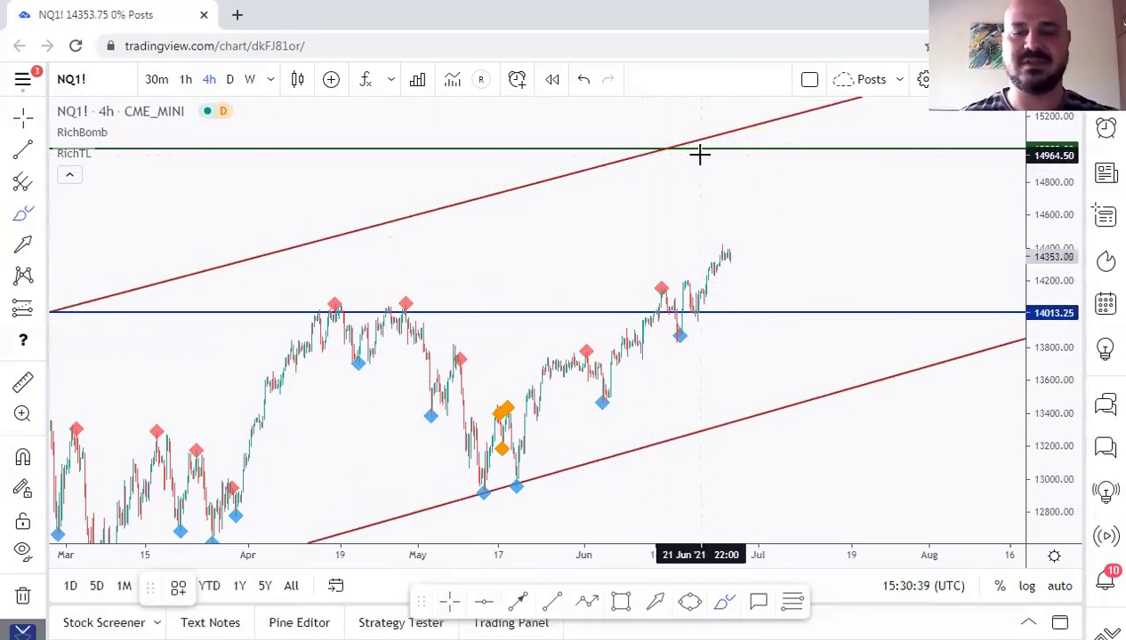
mouse_move(728, 259)
left_mouse_down()
mouse_move(745, 169)
mouse_move(800, 255)
left_mouse_up()
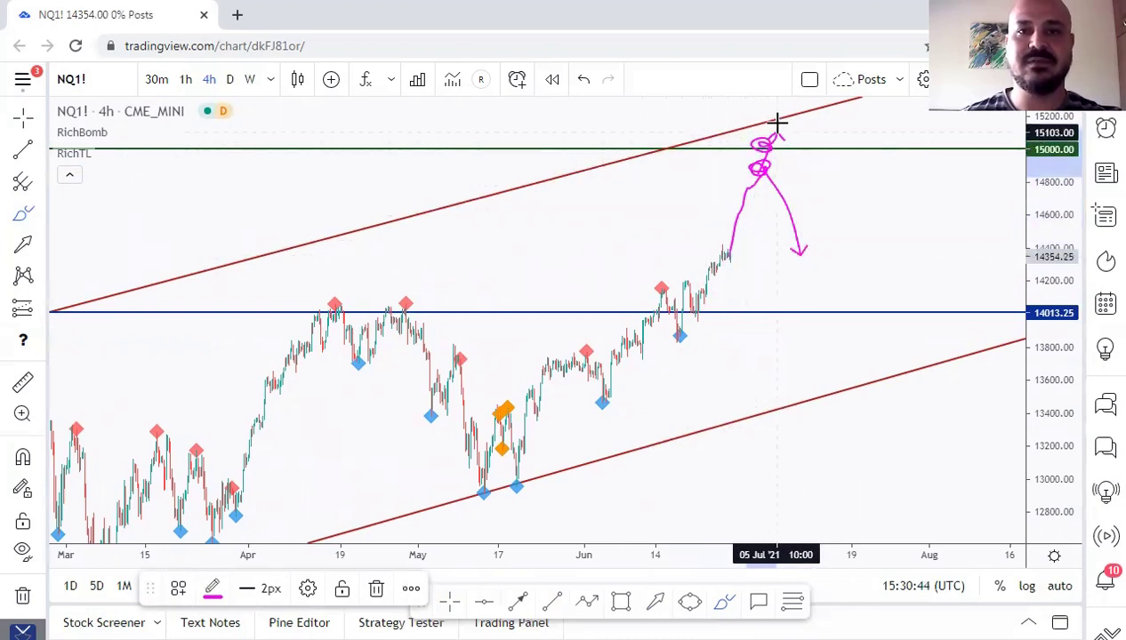
left_click_drag(770, 118, 818, 269)
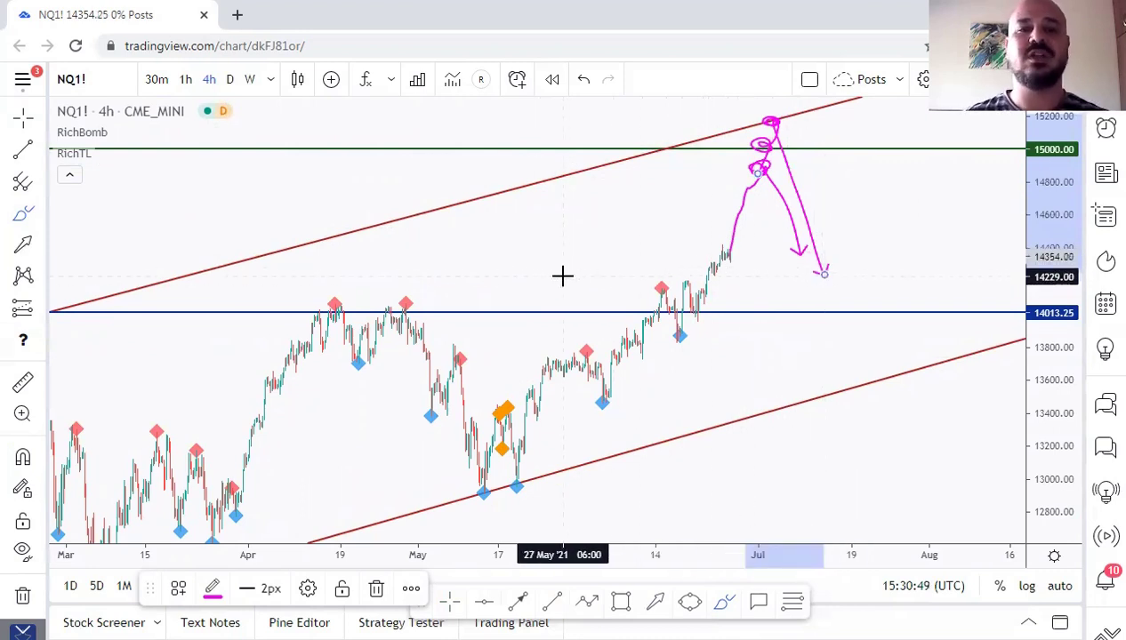
Brush the March swings off the 12500 area with their upside breakout, and arrows for the break of the mid-April low.
scroll(548, 349, "down", 3)
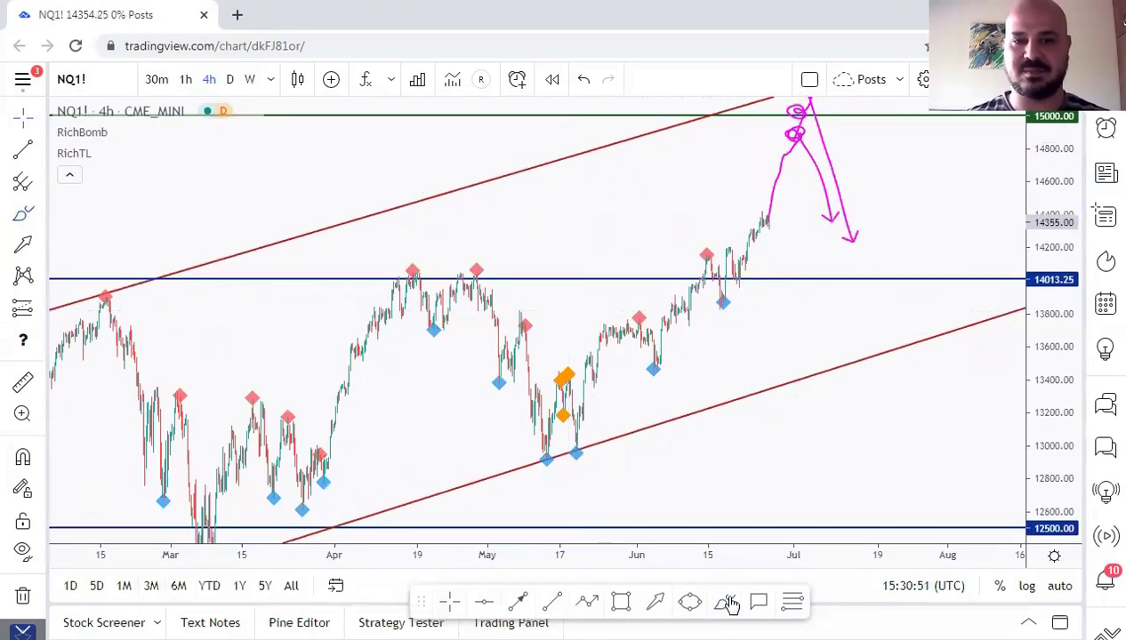
left_click(203, 529)
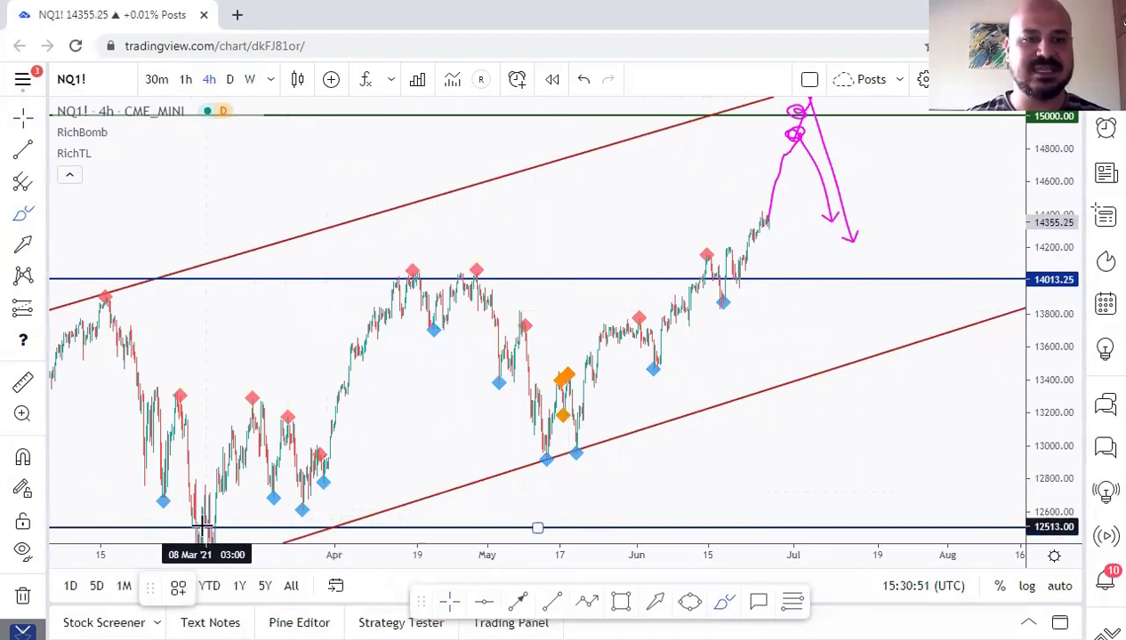
mouse_move(208, 532)
left_mouse_down()
mouse_move(278, 428)
mouse_move(306, 503)
left_mouse_up()
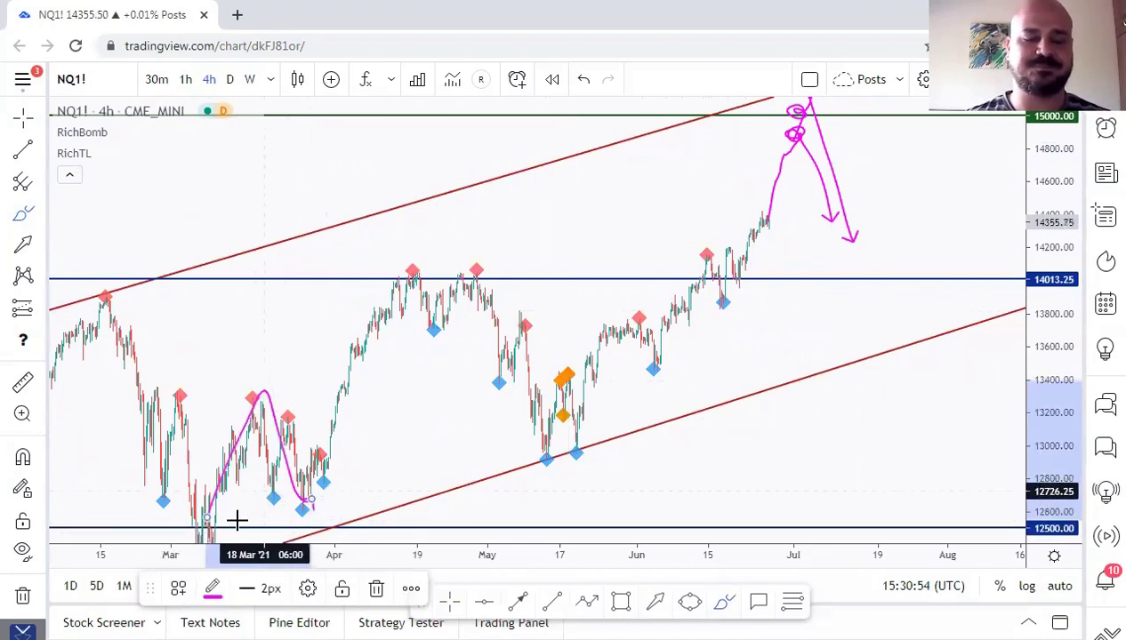
left_click_drag(203, 511, 267, 407)
mouse_move(298, 474)
left_mouse_down()
mouse_move(307, 494)
mouse_move(340, 415)
left_mouse_up()
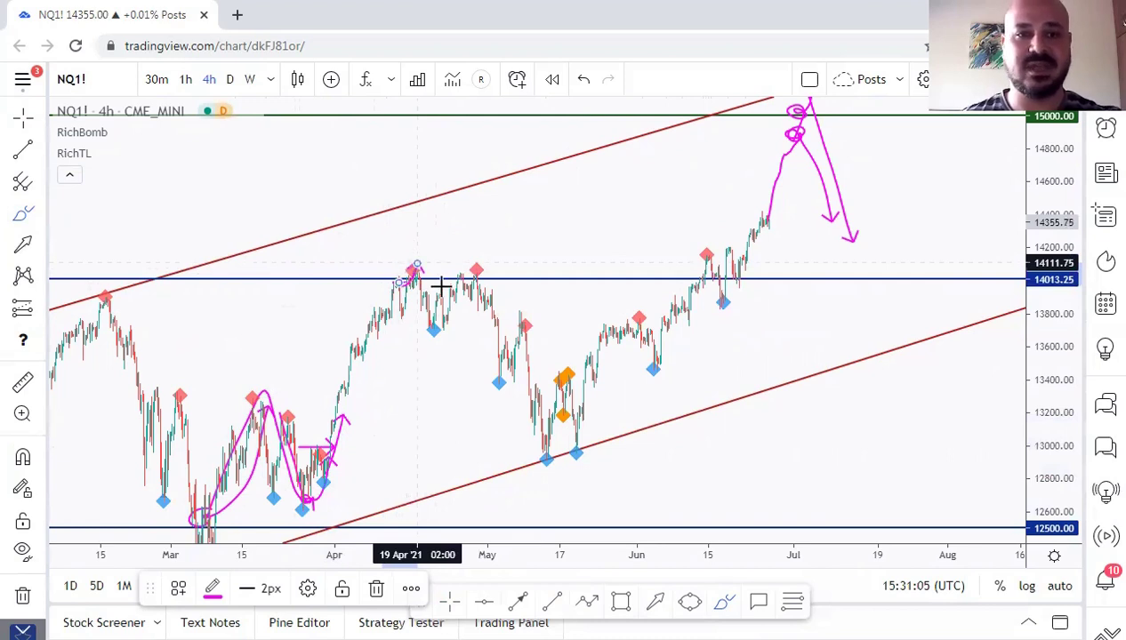
left_click_drag(401, 328, 567, 326)
left_click_drag(485, 290, 499, 363)
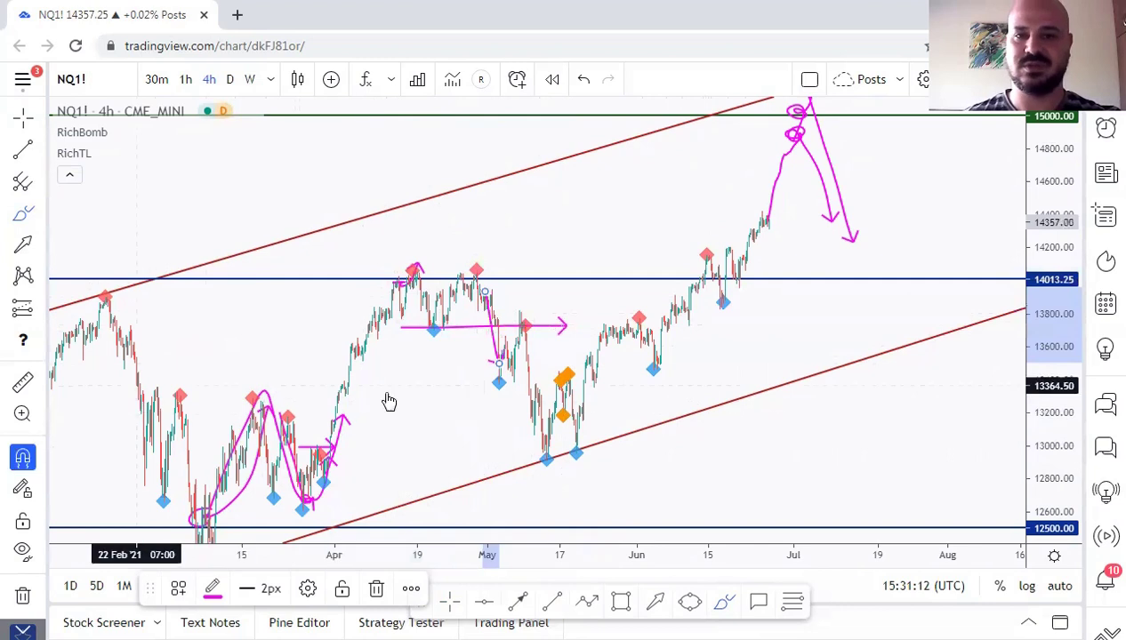
Undo the brushed March-to-May swings, remove the projected rally strokes and leave the brush.
key("ctrl+z")
key("ctrl+z")
key("ctrl+z")
key("ctrl+z")
key("ctrl+z")
key("ctrl+z")
key("ctrl+z")
key("ctrl+z")
key("ctrl+z")
key("ctrl+z")
key("ctrl+z")
key("ctrl+z")
key("ctrl+z")
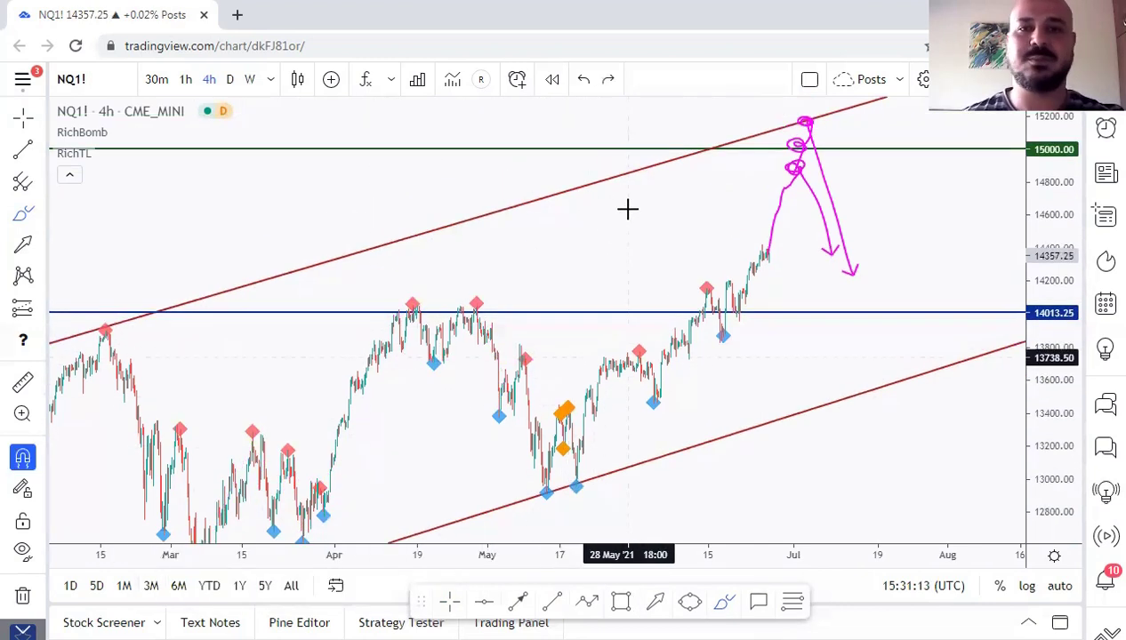
key("Escape")
left_click_drag(651, 242, 600, 252)
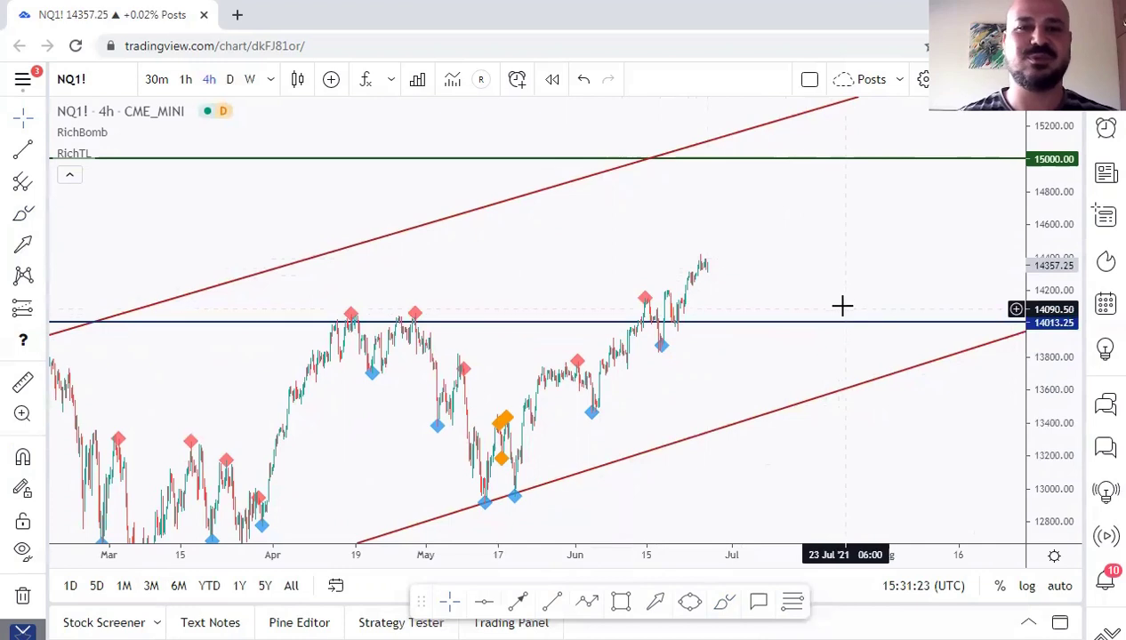
Draw descending trend lines from the late-April high along the May highs and from the mid-March high along the late-March highs.
left_click_drag(846, 231, 809, 214)
left_click(1060, 584)
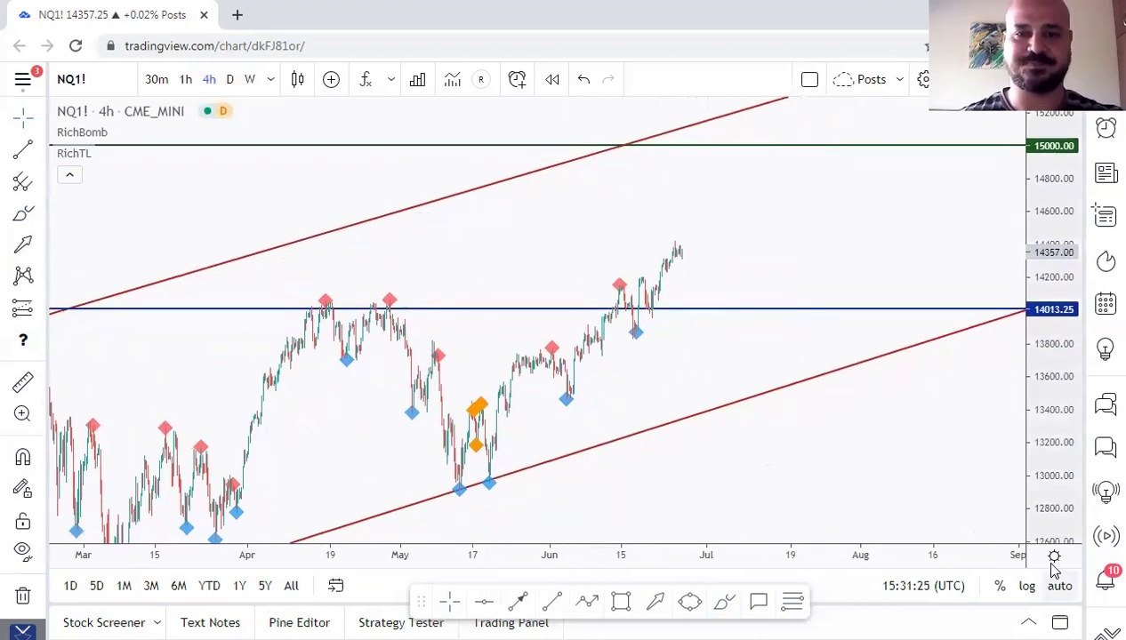
scroll(797, 283, "down", 3)
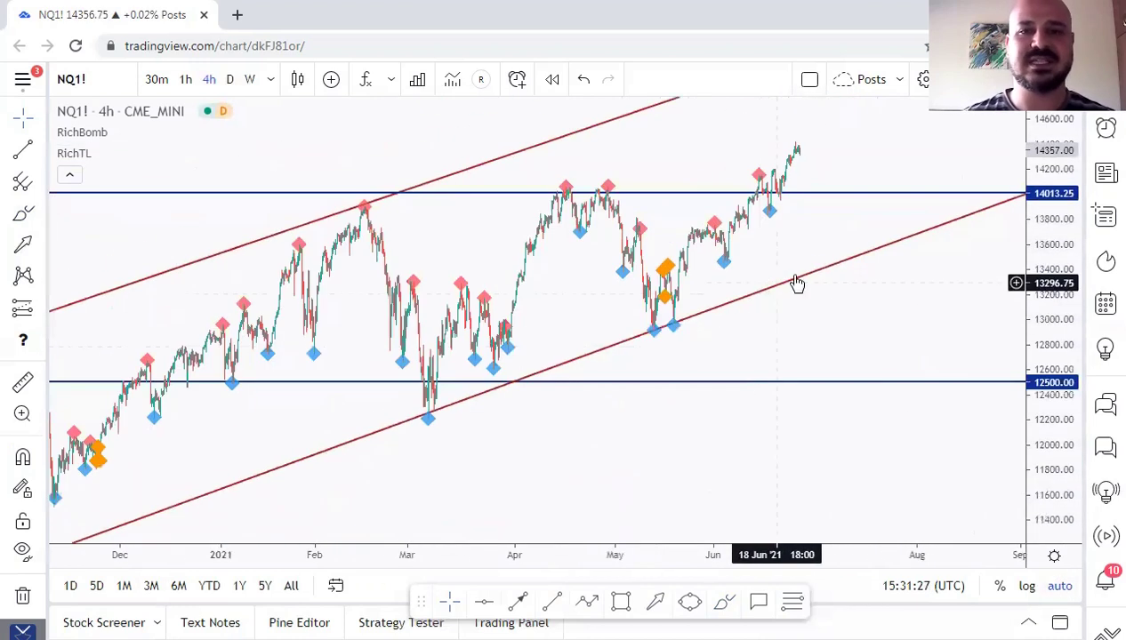
scroll(672, 294, "up", 3)
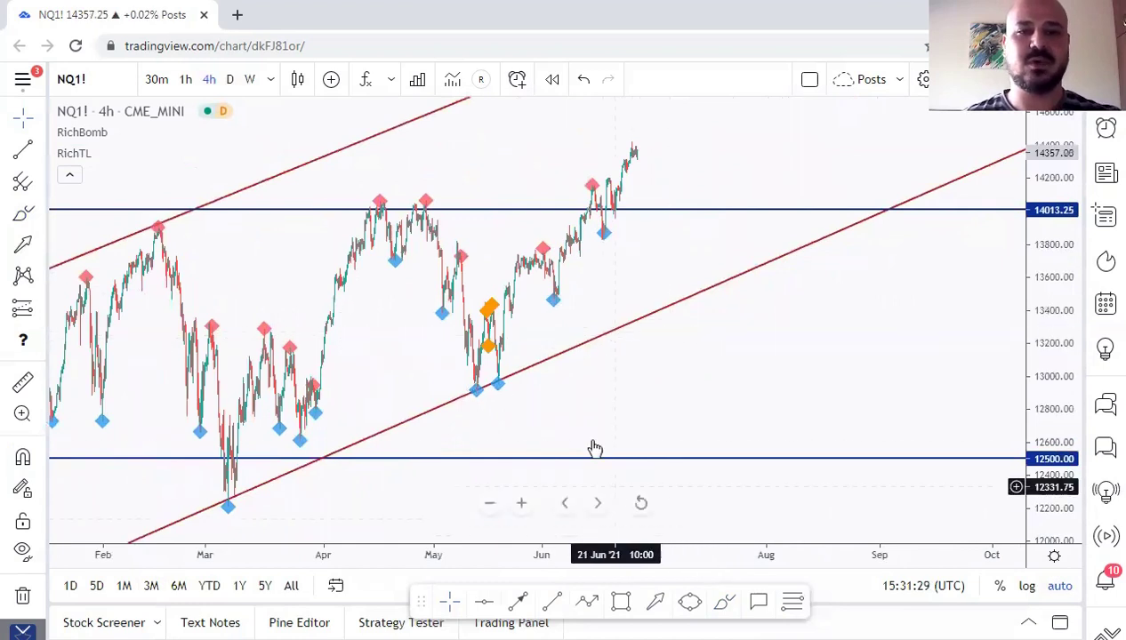
scroll(528, 397, "up", 2)
scroll(706, 447, "up", 3)
left_click(552, 602)
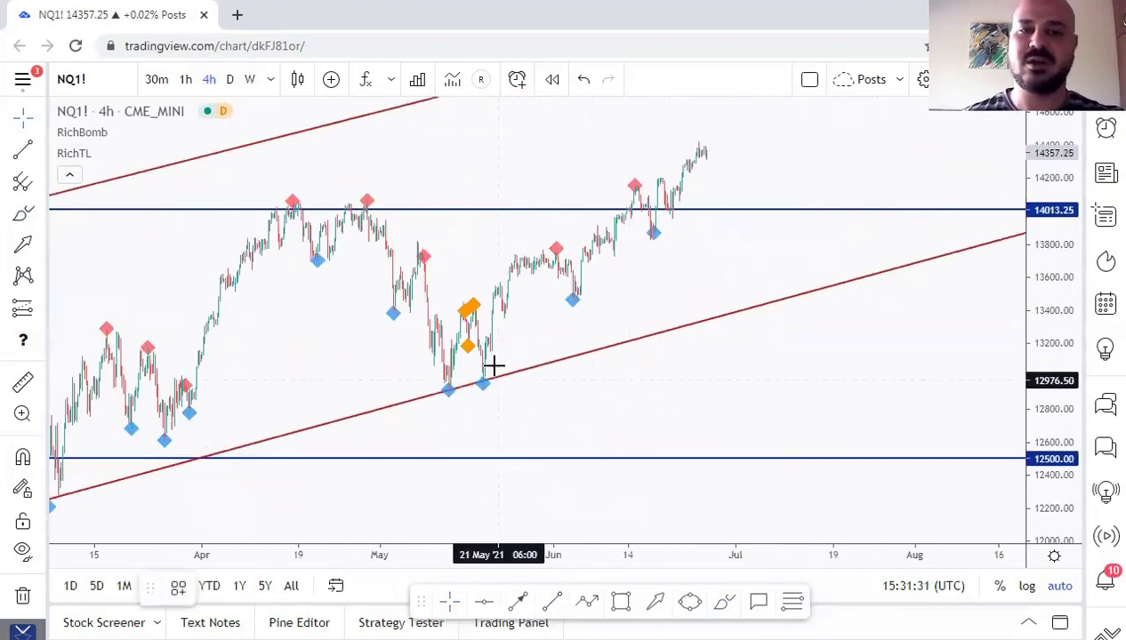
left_click(365, 196)
left_click(535, 362)
left_click(106, 328)
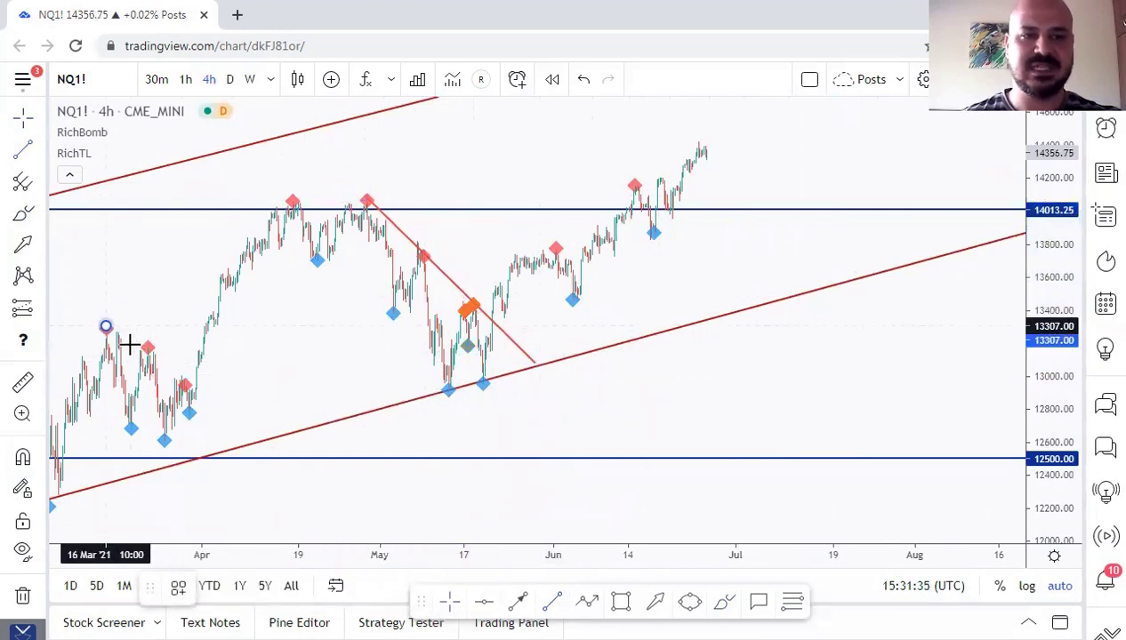
left_click(255, 421)
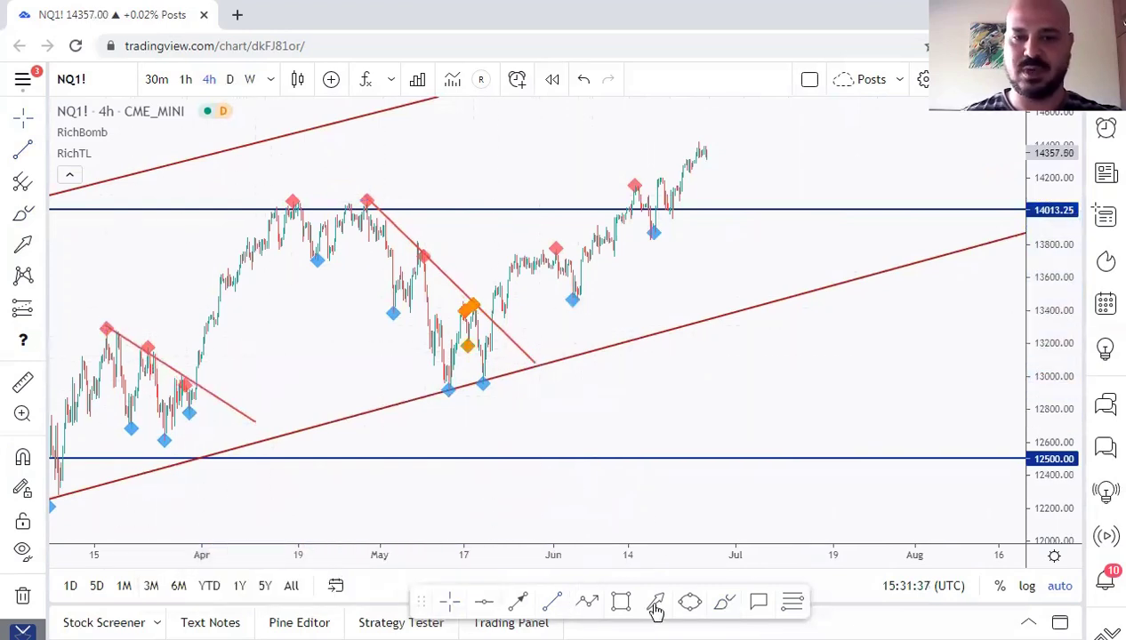
Draw a rising trend line from the 19 May low along the June swing lows to beyond the latest price.
left_click(570, 607)
left_click(482, 386)
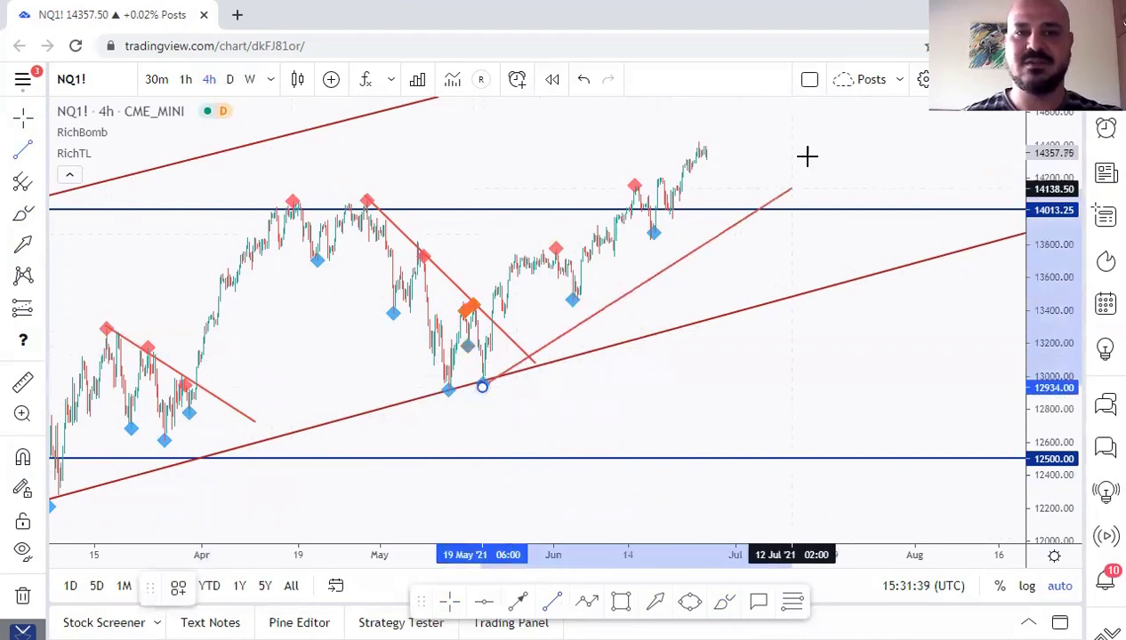
left_click(798, 112)
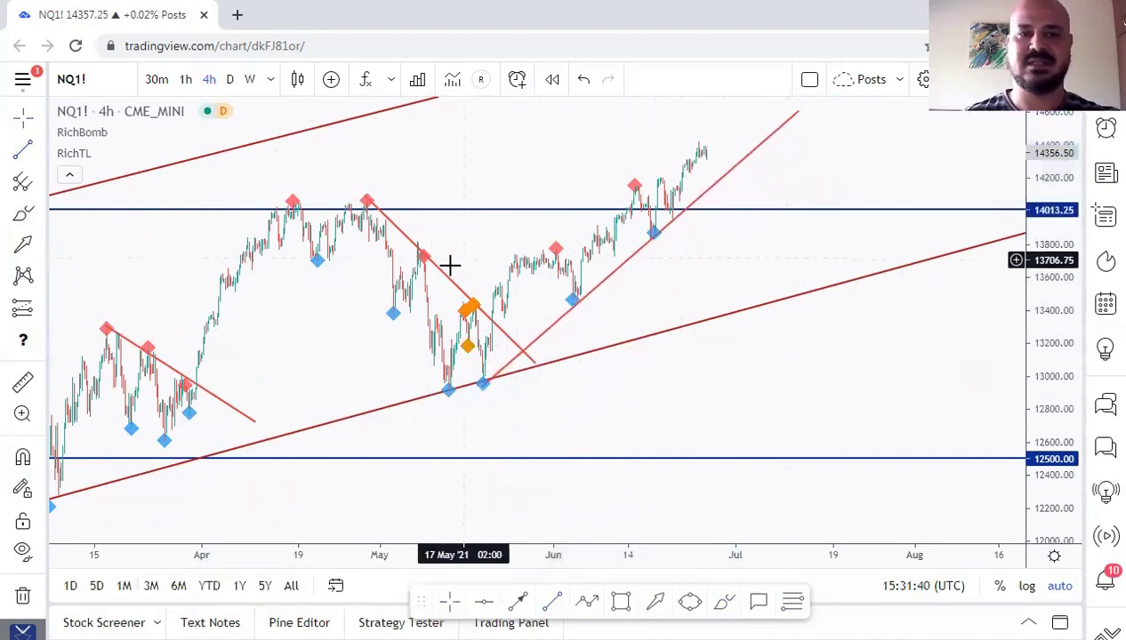
Delete the April–May and March descending trend lines.
left_click(444, 276)
key("Delete")
left_click(178, 375)
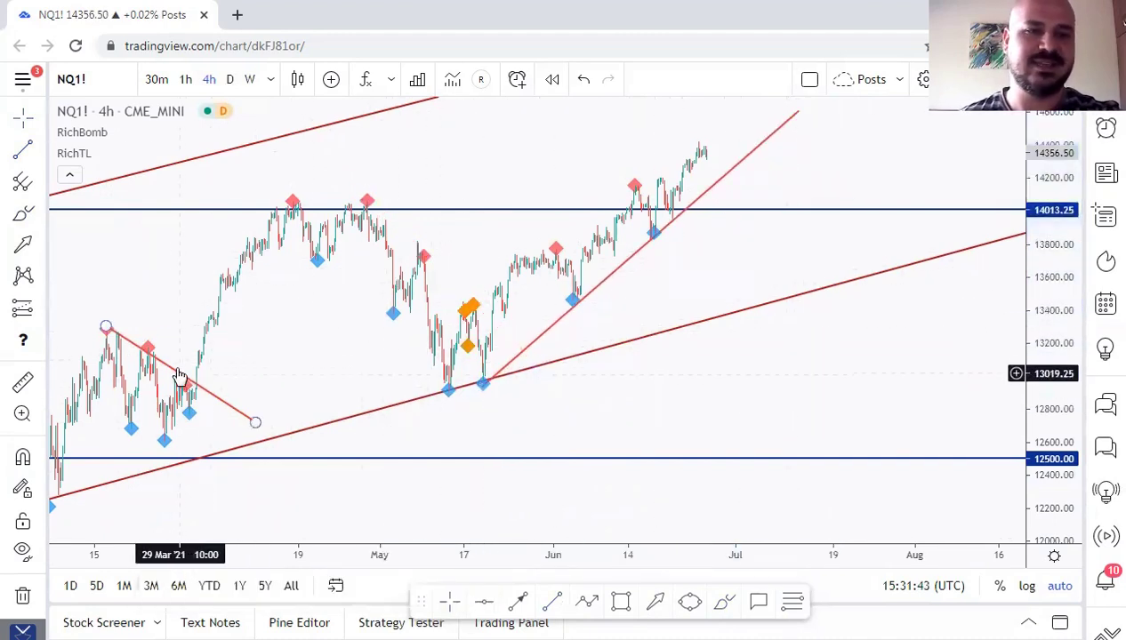
key("Delete")
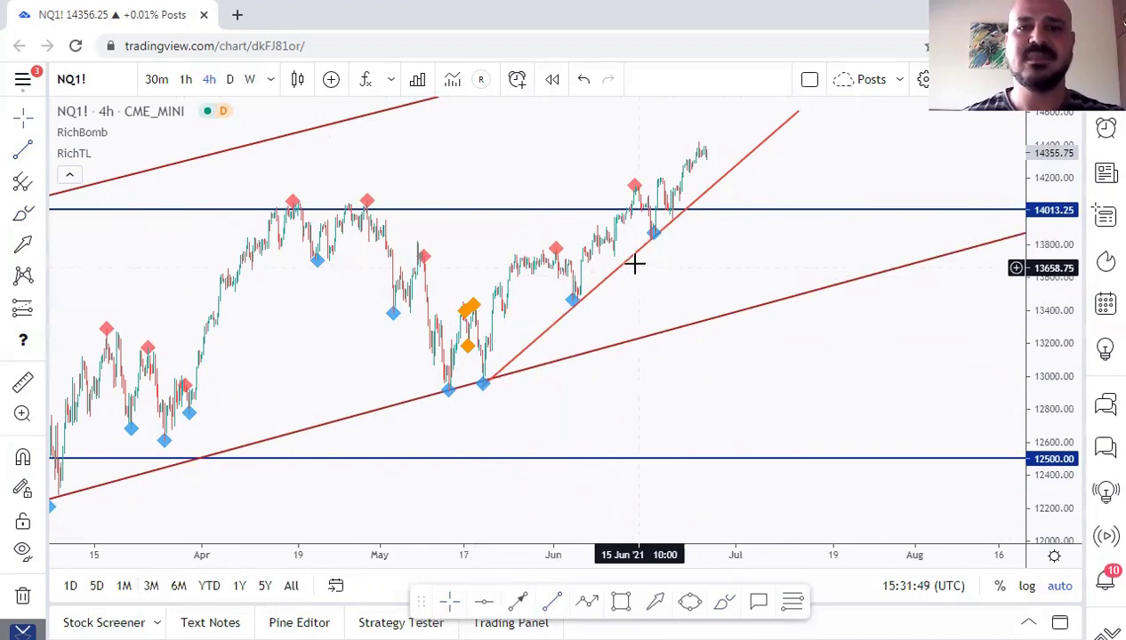
Duplicate the rising trend line and place the parallel copy along the May highs to form an ascending channel.
left_click_drag(632, 271, 562, 199)
left_click_drag(731, 261, 676, 289)
scroll(615, 365, "up", 4)
left_click_drag(685, 354, 981, 334)
scroll(535, 388, "up", 3)
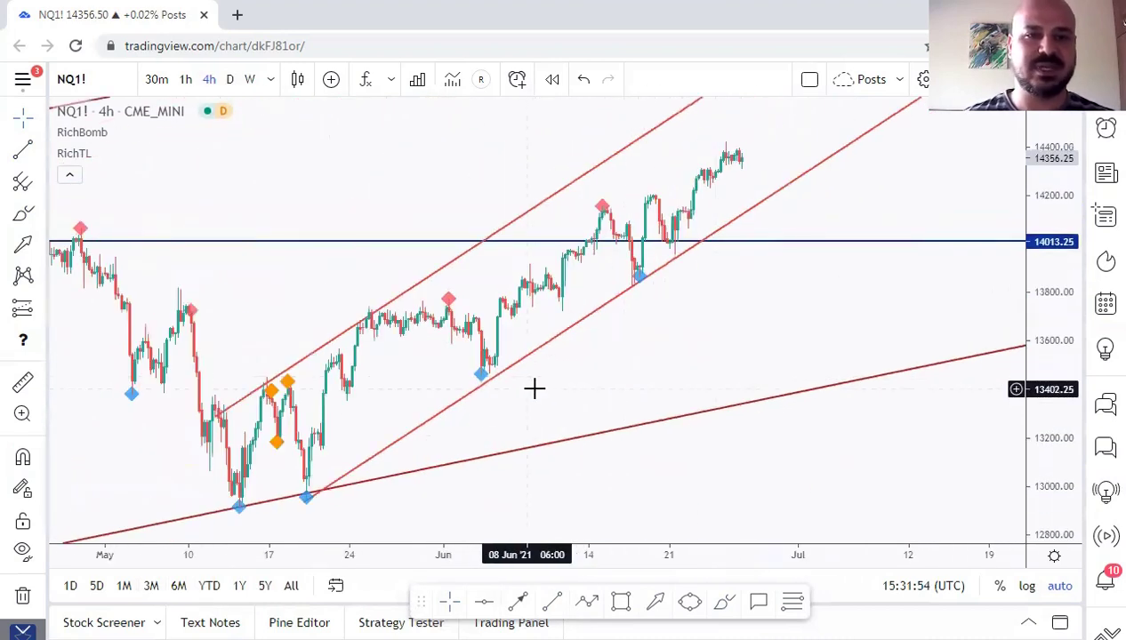
Adjust the lower channel line's start at the 19 May low and reposition its far end beyond the latest price.
left_click(303, 487)
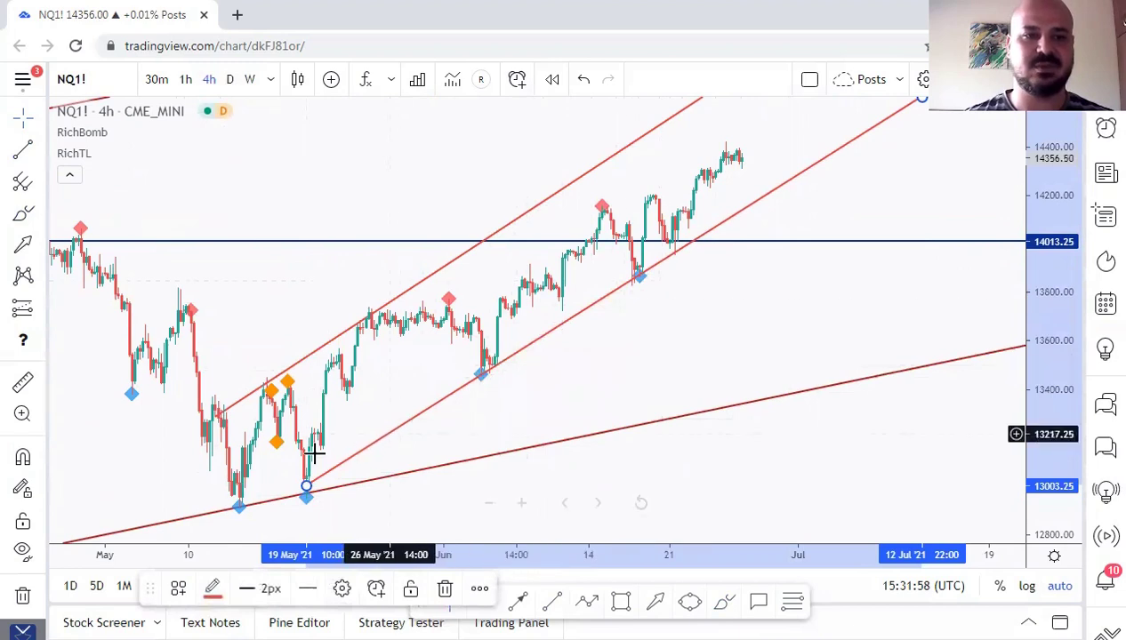
left_click_drag(864, 203, 724, 210)
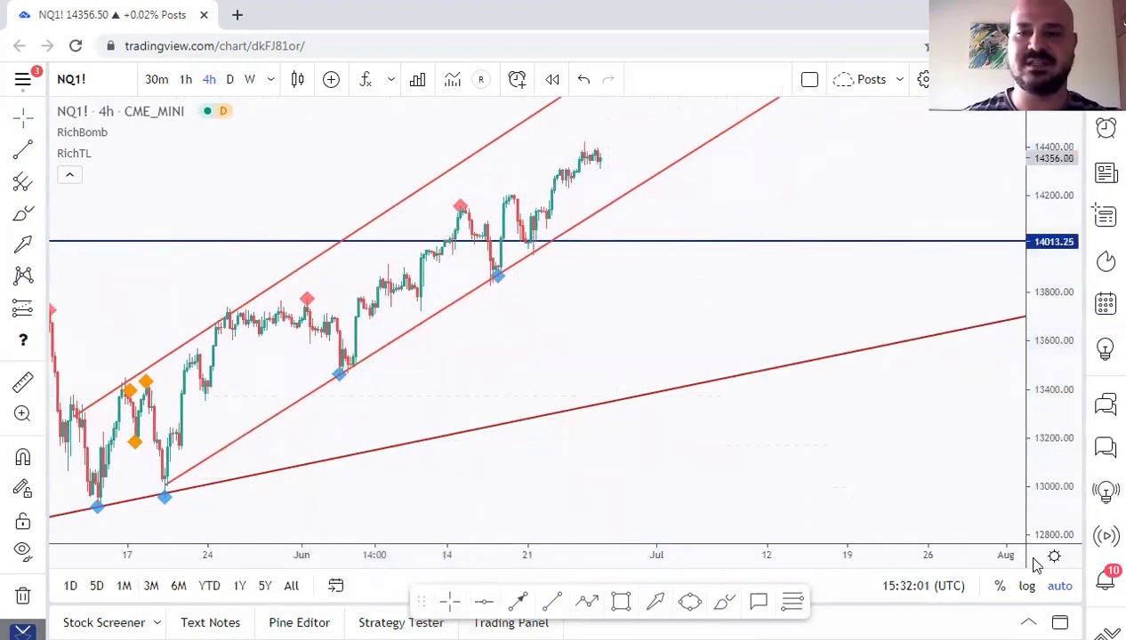
left_click_drag(837, 369, 843, 453)
left_click_drag(787, 181, 876, 133)
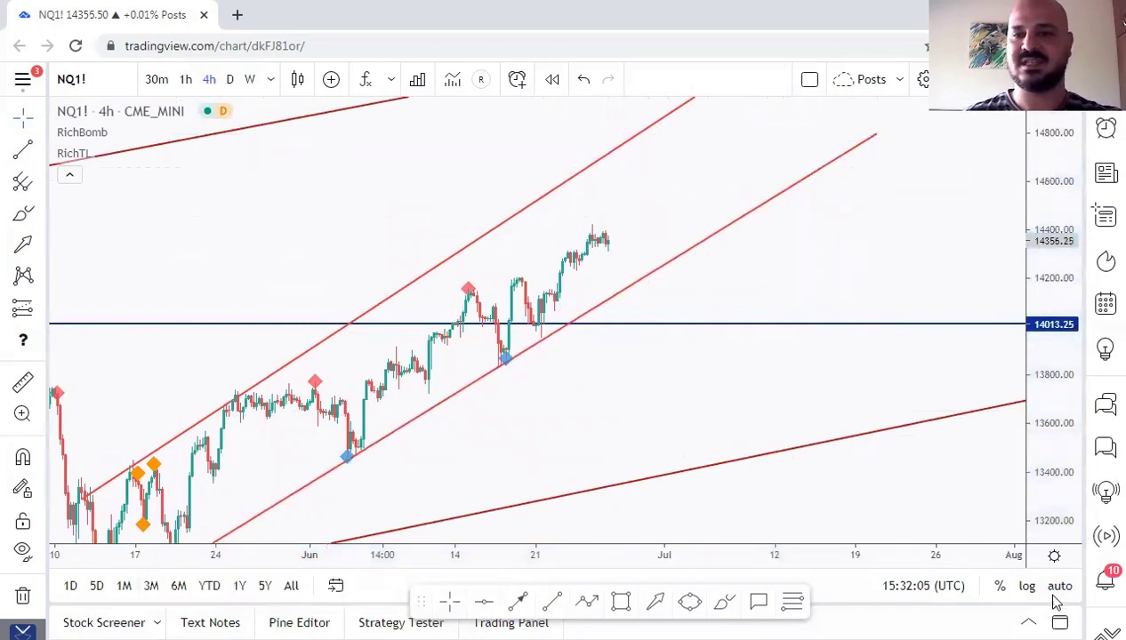
Draw a zigzag path from the latest price, bouncing inside the rising channel to 15,000 and ending with an arrow below the lower line.
scroll(682, 286, "down", 5)
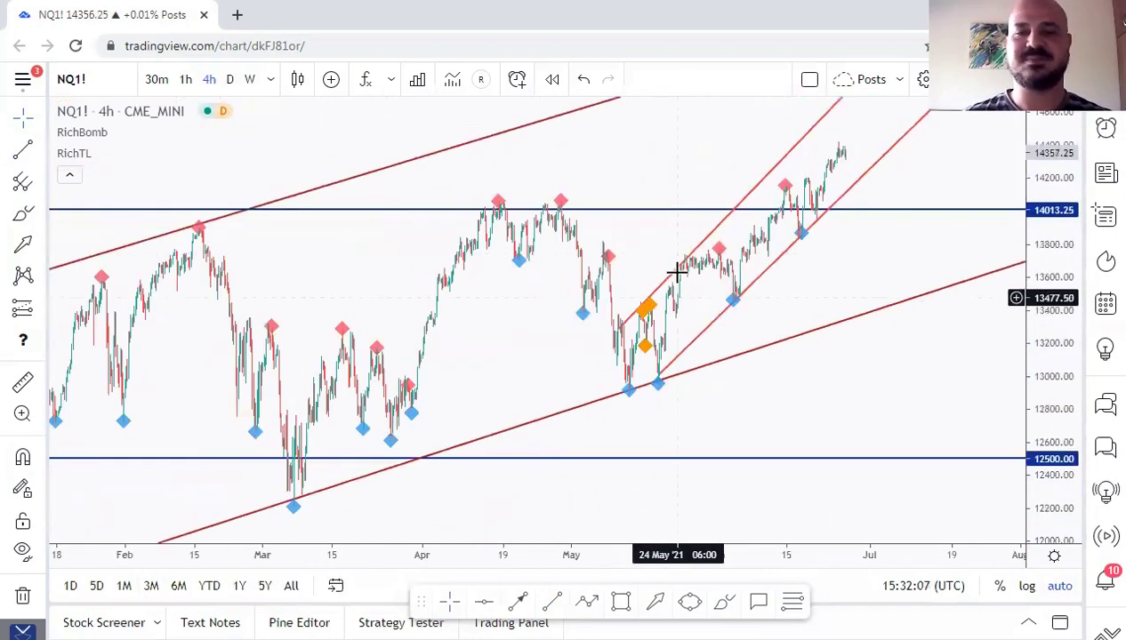
left_click_drag(834, 284, 812, 368)
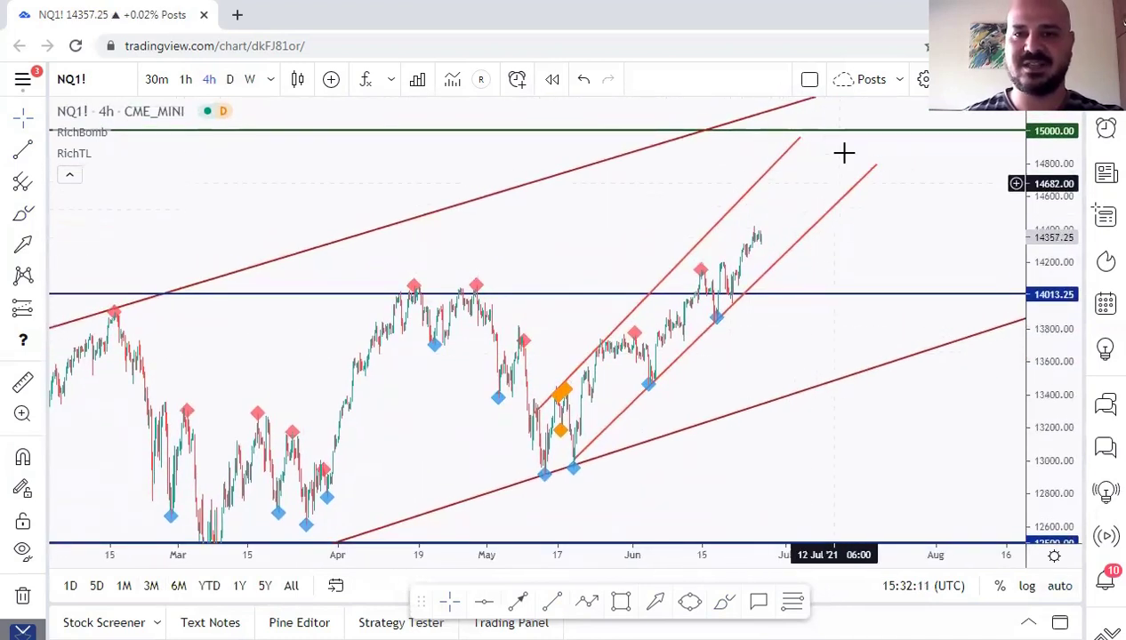
left_click(596, 602)
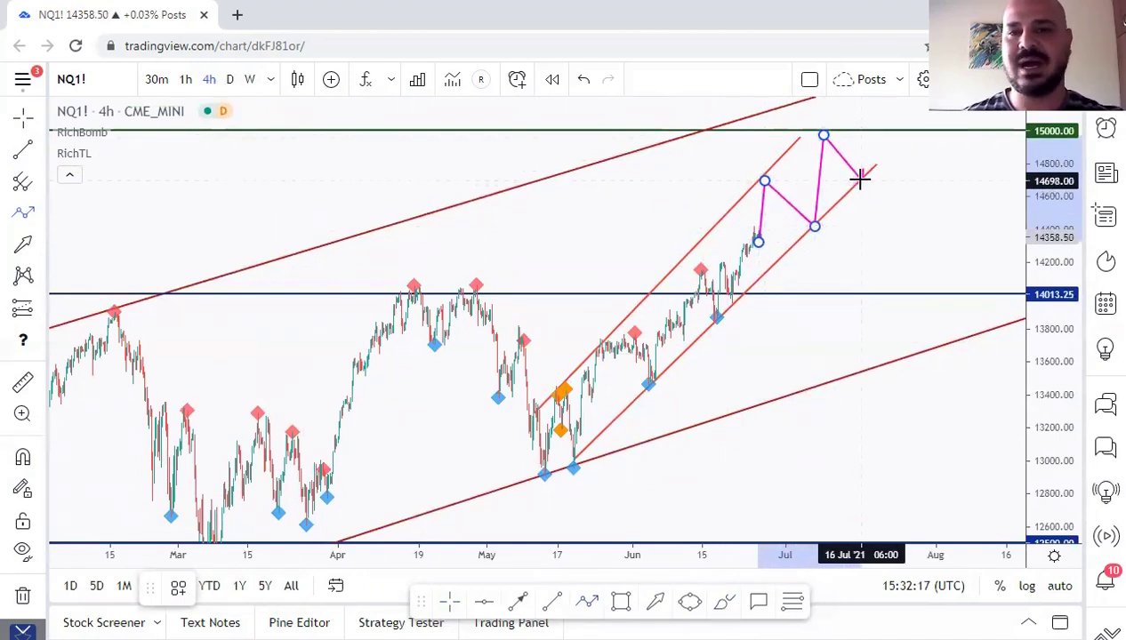
double_click(890, 195)
left_click_drag(886, 232, 784, 178)
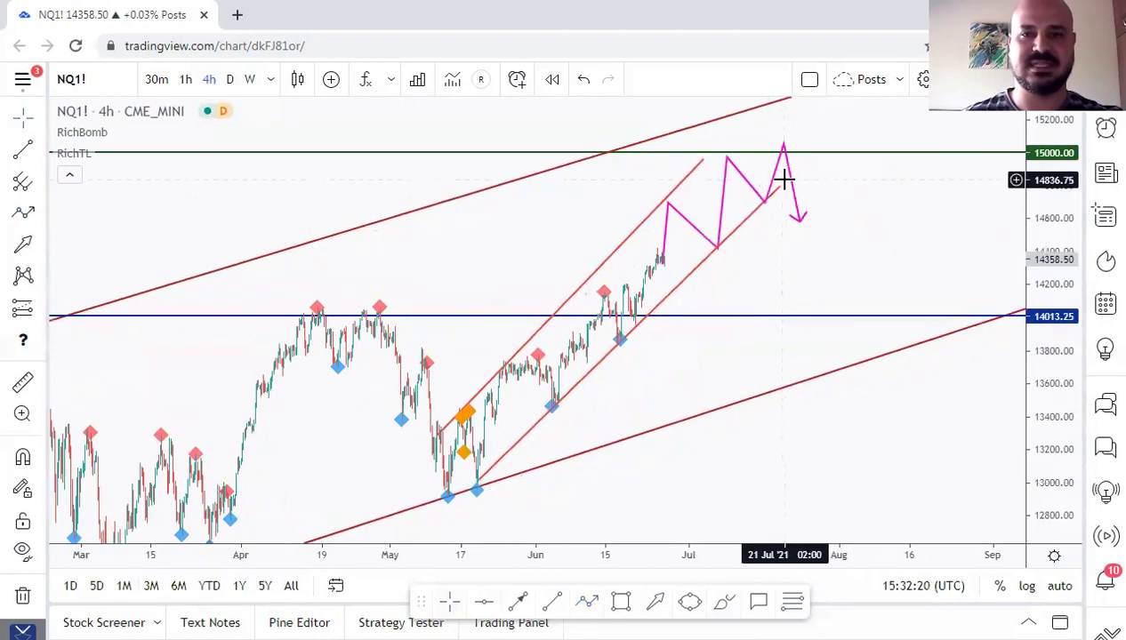
Extend both rising channel lines above 15,000 and mark the projected breakdown with a thin rectangle at about 14,700.
left_click(845, 124)
left_click(621, 603)
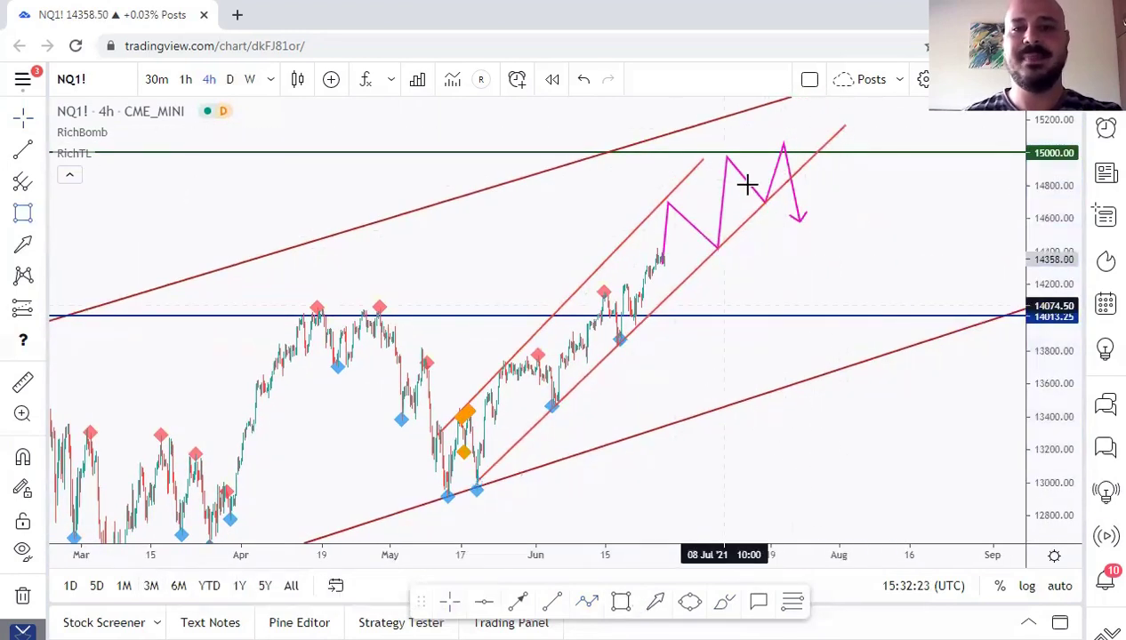
left_click(753, 191)
left_click(825, 207)
left_click(828, 232)
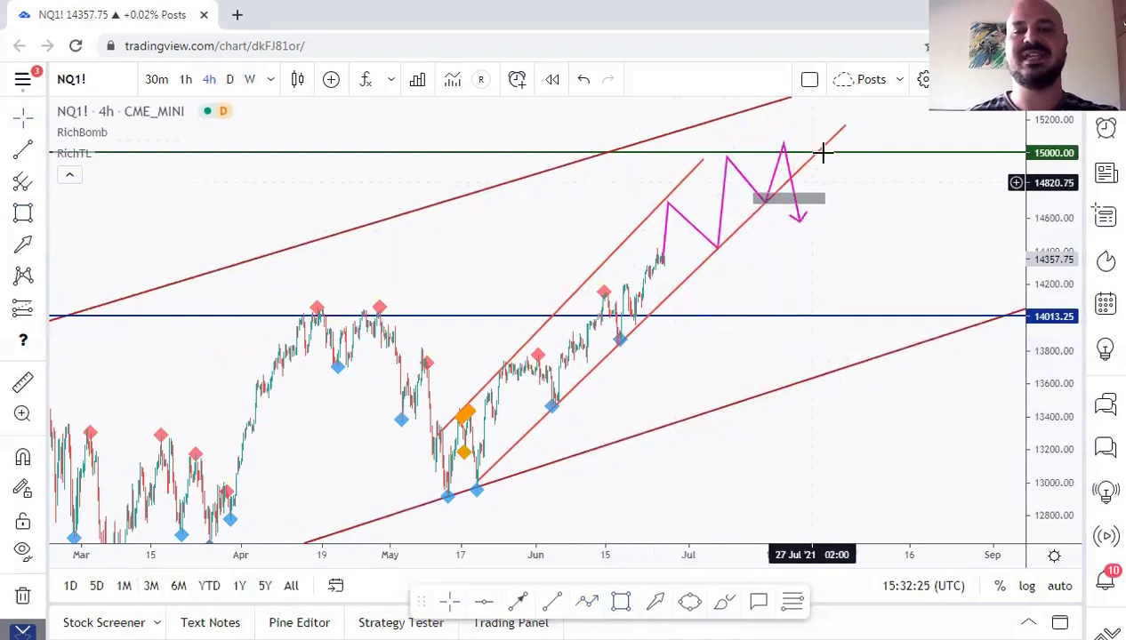
left_click_drag(704, 162, 752, 107)
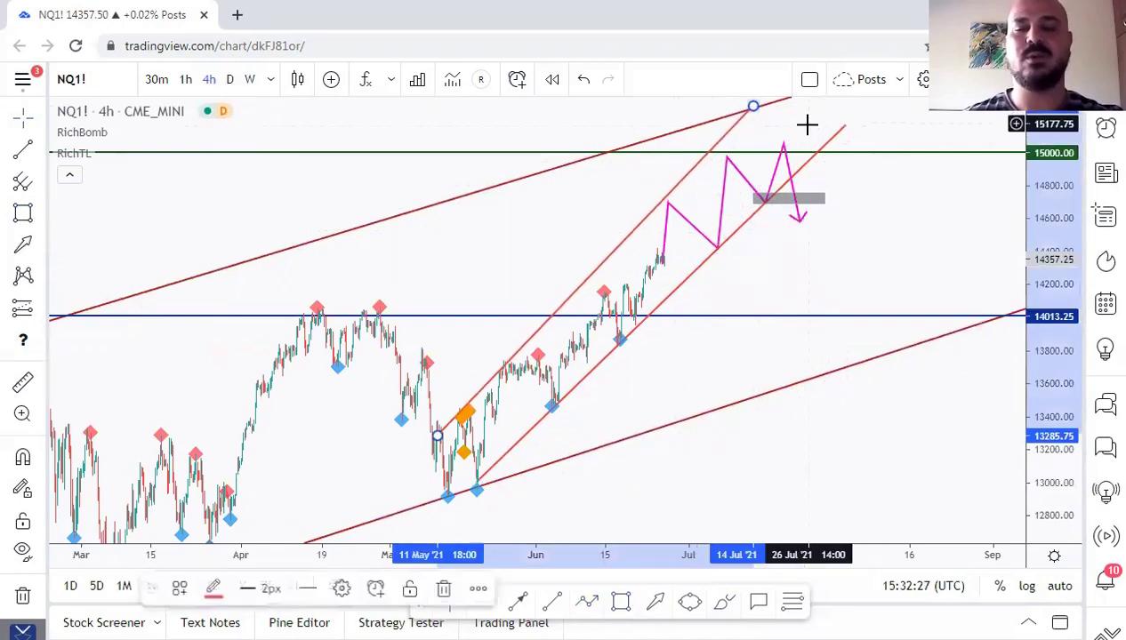
left_click(806, 126)
Brush a projected pullback and rebound off the lower rising channel line from the latest price and undo the strokes.
left_click(724, 603)
mouse_move(662, 264)
left_mouse_down()
mouse_move(696, 267)
mouse_move(716, 246)
mouse_move(718, 208)
left_mouse_up()
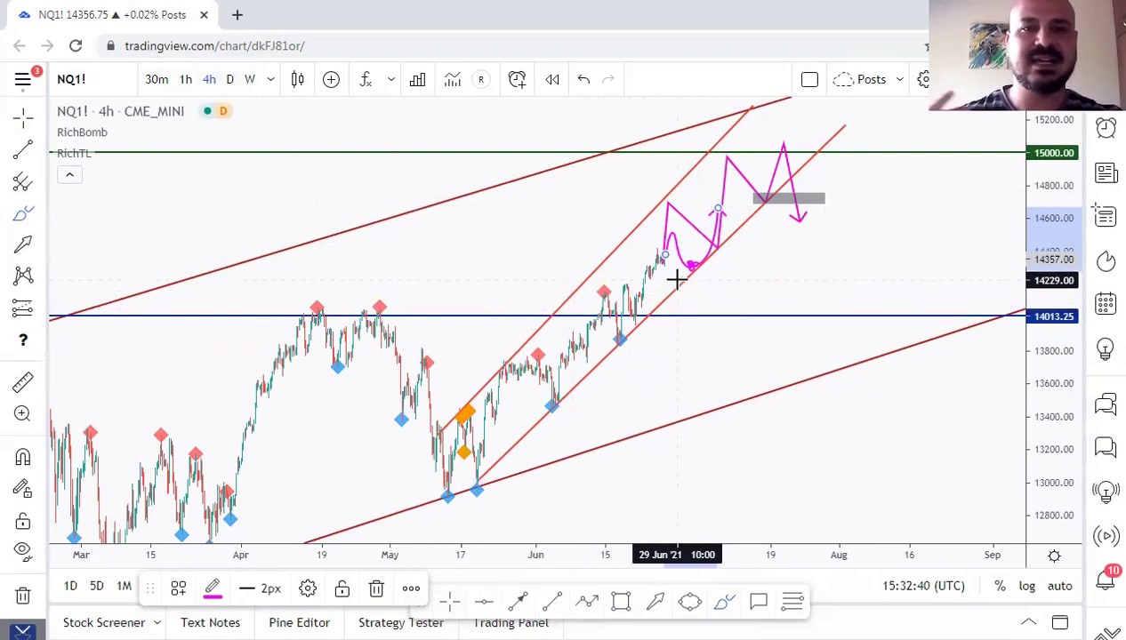
key("ctrl")
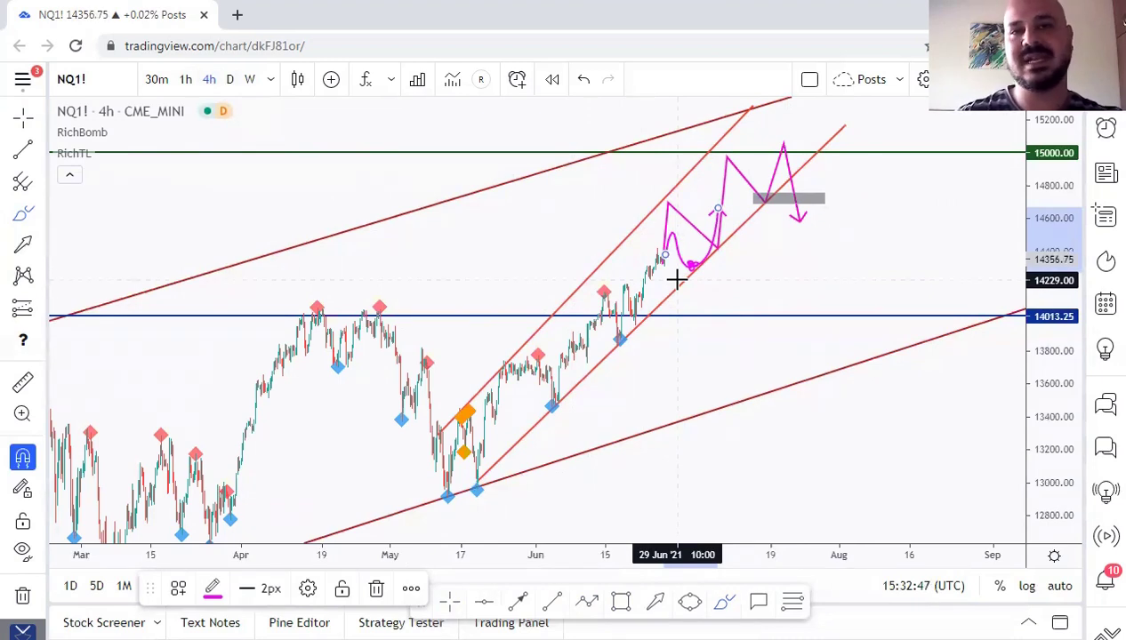
key("ctrl+z")
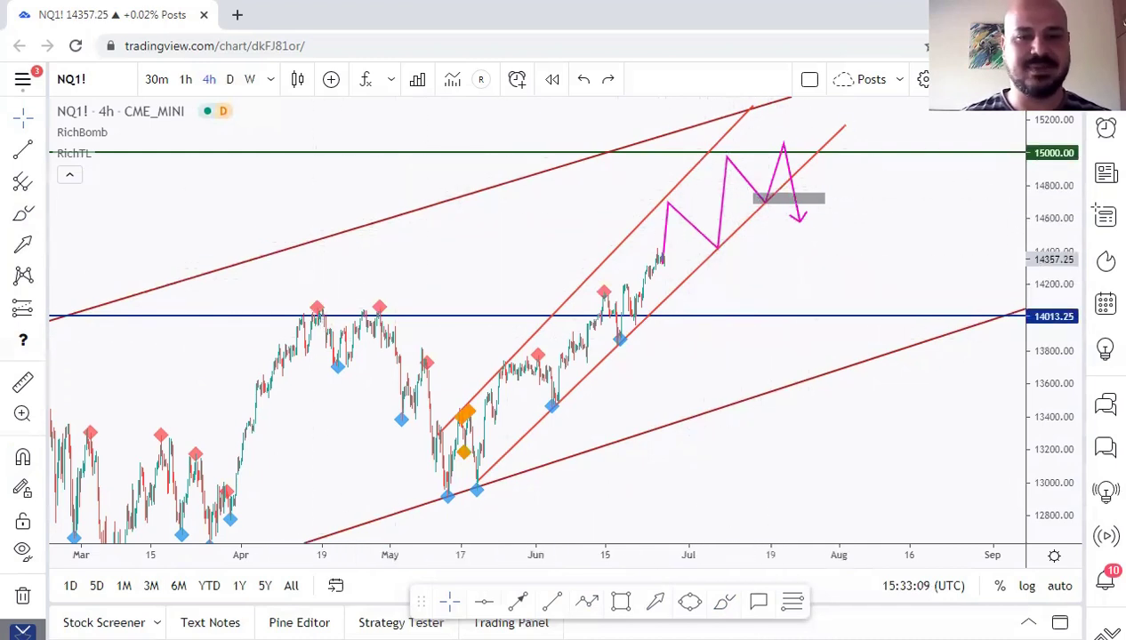
Draw a thin rectangle across the twin April highs just above the 14,013.25 level and delete it.
left_click(620, 601)
left_click(298, 307)
mouse_move(301, 307)
left_mouse_down()
mouse_move(440, 313)
mouse_move(402, 313)
left_mouse_up()
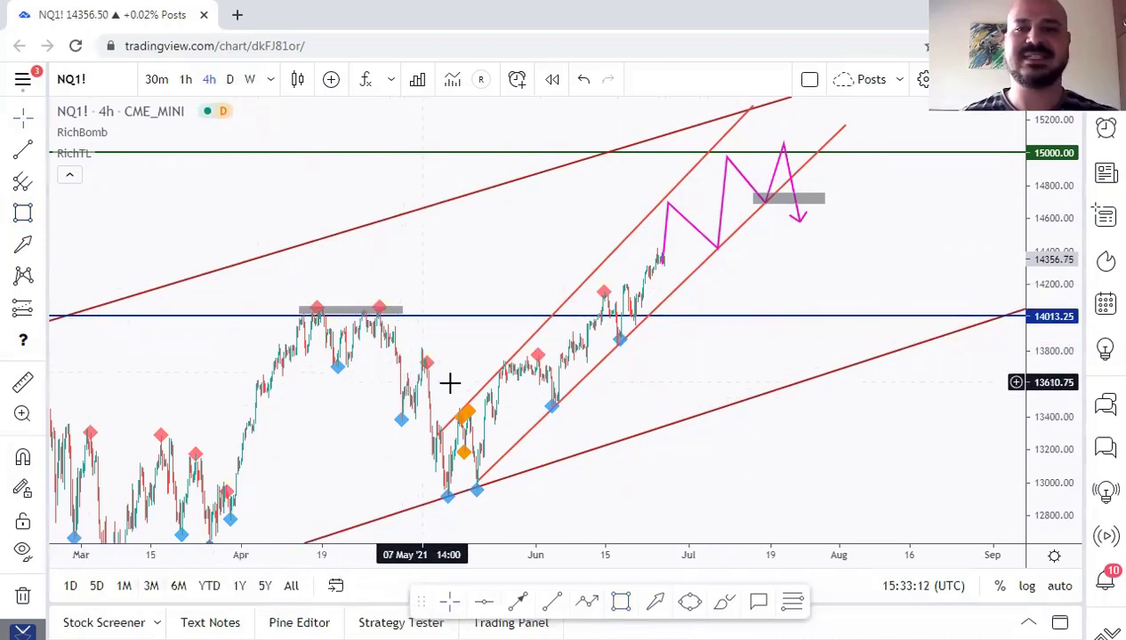
left_click(404, 308)
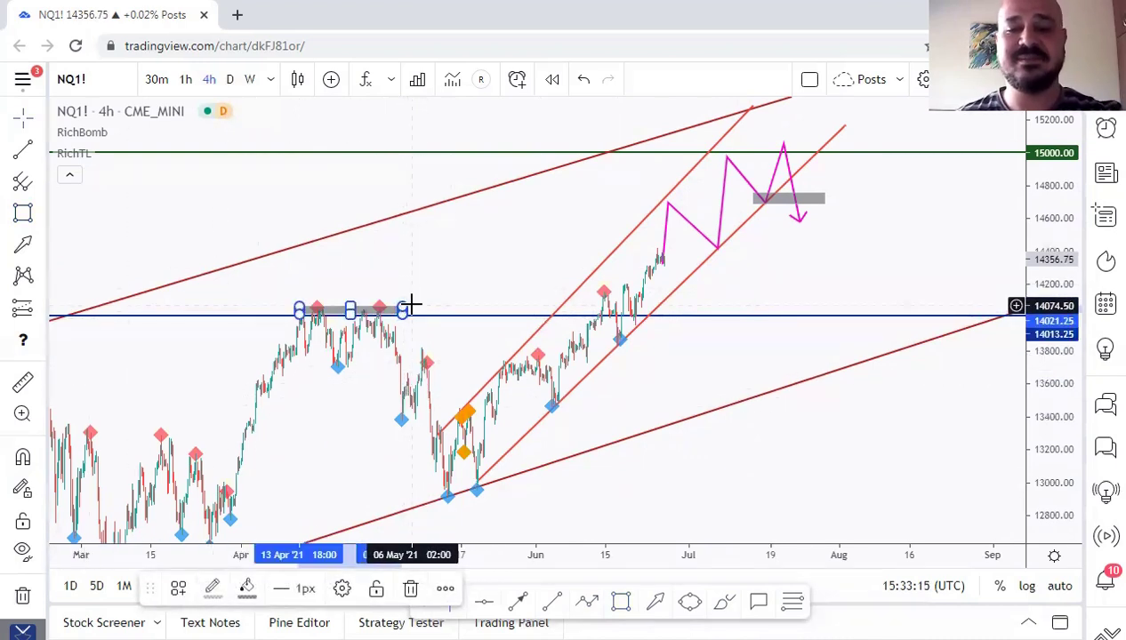
key("Delete")
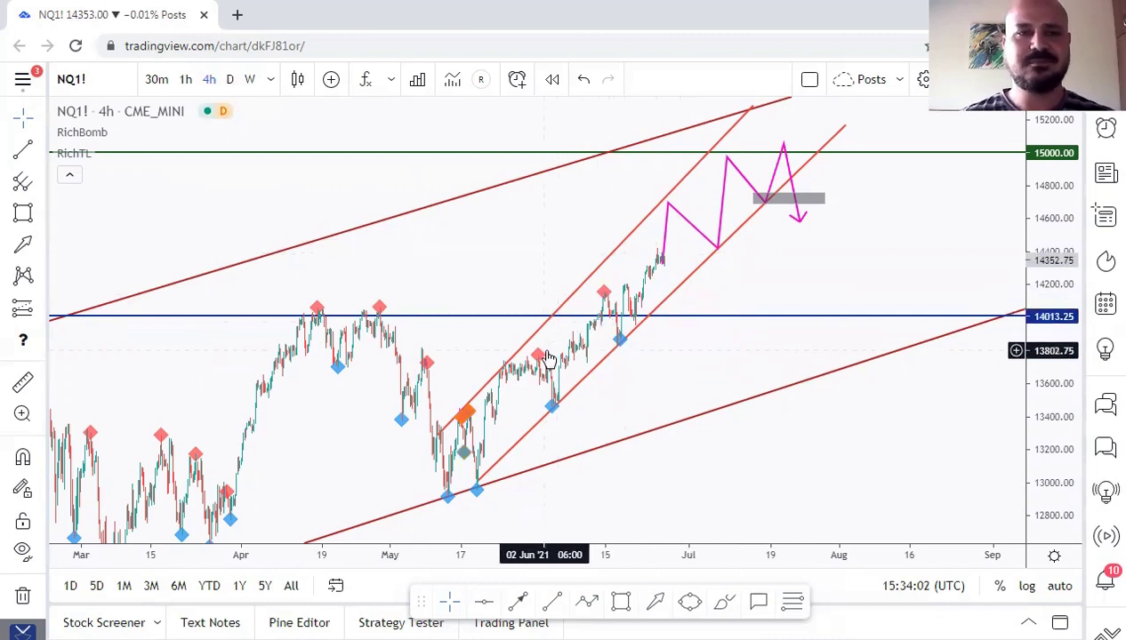
Brush a projected rally from the latest price inside the rising channel and undo it.
left_click(724, 602)
mouse_move(668, 250)
left_mouse_down()
mouse_move(680, 213)
mouse_move(707, 254)
mouse_move(694, 249)
mouse_move(726, 176)
left_mouse_up()
key("ctrl+z")
key("ctrl+z")
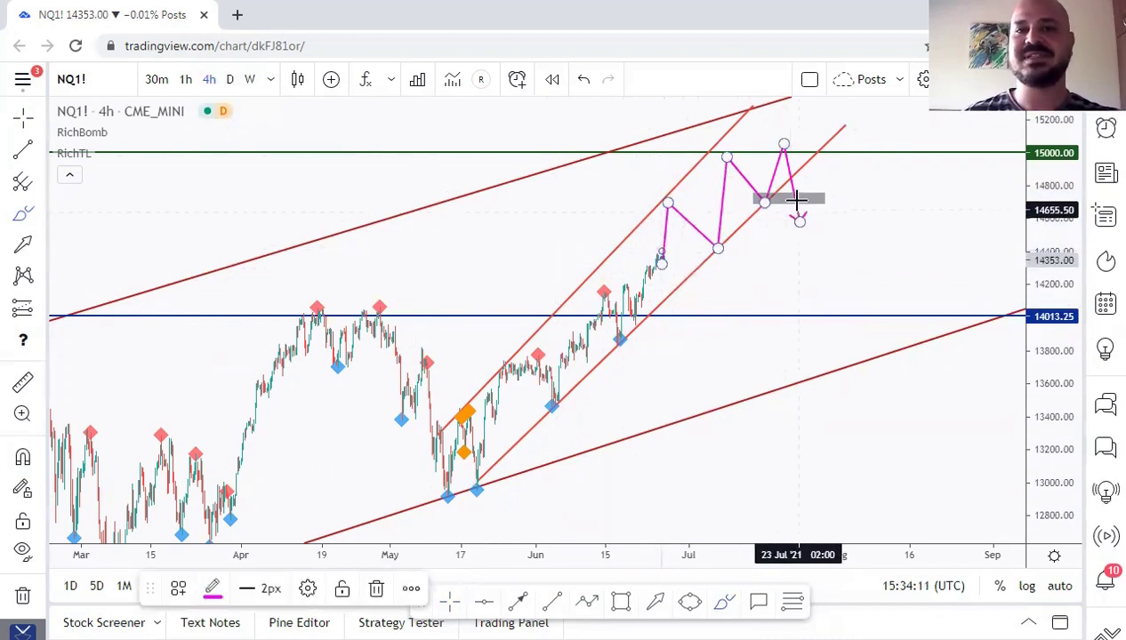
Brush a stepped decline from the path's arrow to the long-term lower channel line, circle the 14,013.25 confluence, and add a rally arrow to about 14,900.
left_click_drag(803, 220, 841, 216)
mouse_move(847, 279)
left_mouse_down()
mouse_move(900, 282)
mouse_move(958, 325)
mouse_move(950, 314)
mouse_move(951, 329)
left_mouse_up()
mouse_move(947, 234)
left_mouse_down()
mouse_move(770, 347)
mouse_move(833, 180)
left_mouse_up()
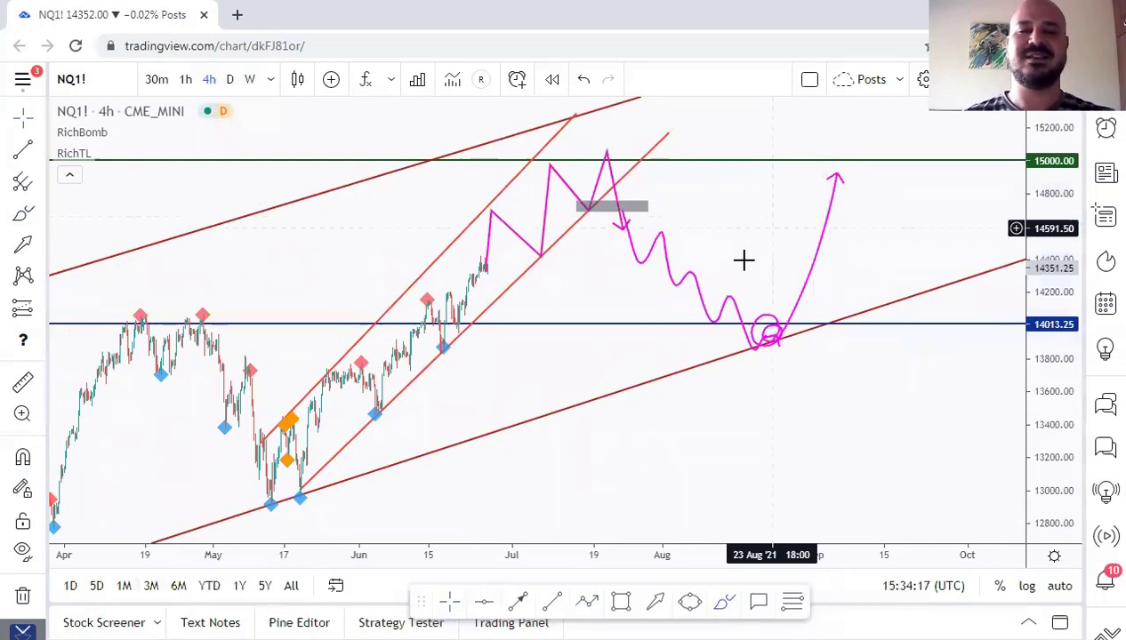
left_click_drag(737, 244, 833, 233)
left_click(1058, 586)
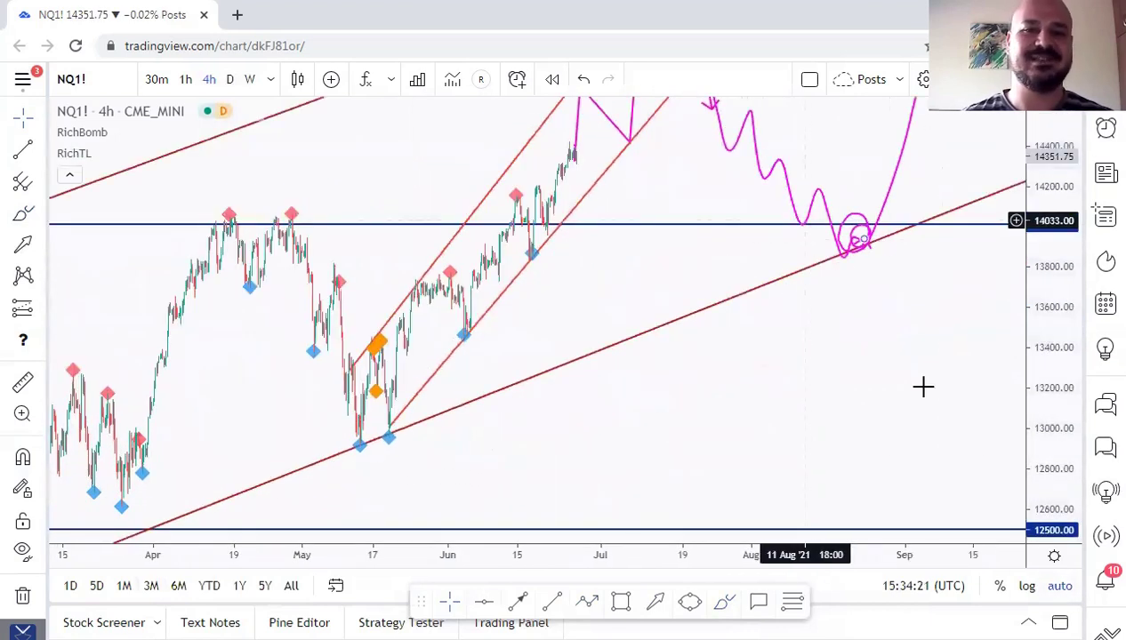
left_click_drag(915, 442, 882, 526)
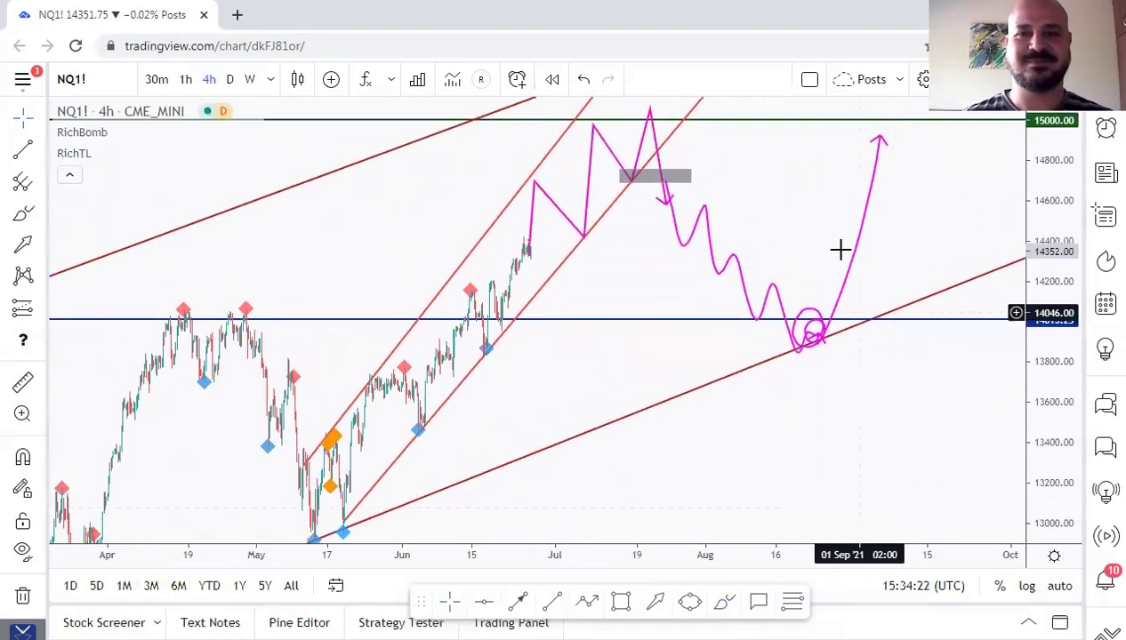